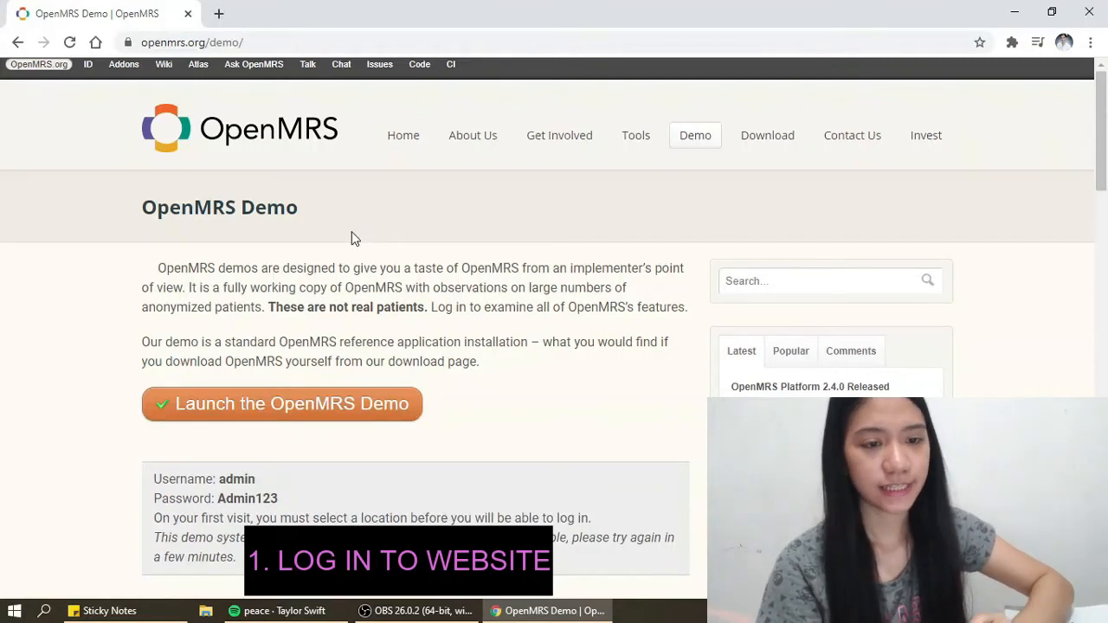
- Log in to the OpenMRS demo with the prefilled credentials at Inpatient Ward, then open Register a patient
click(227, 409)
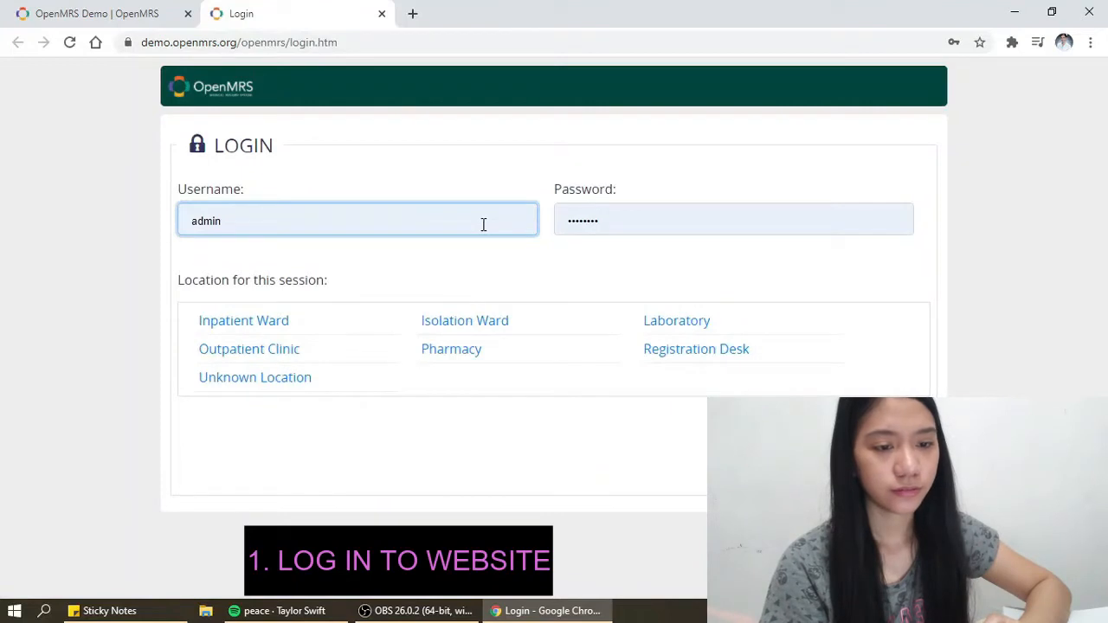
click(483, 224)
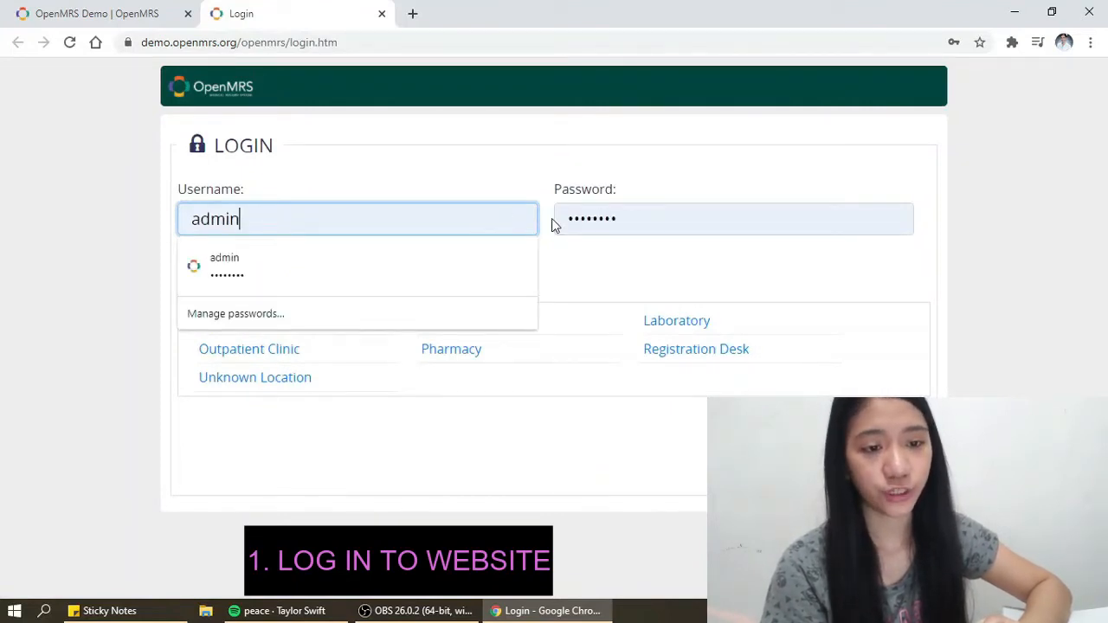
click(690, 219)
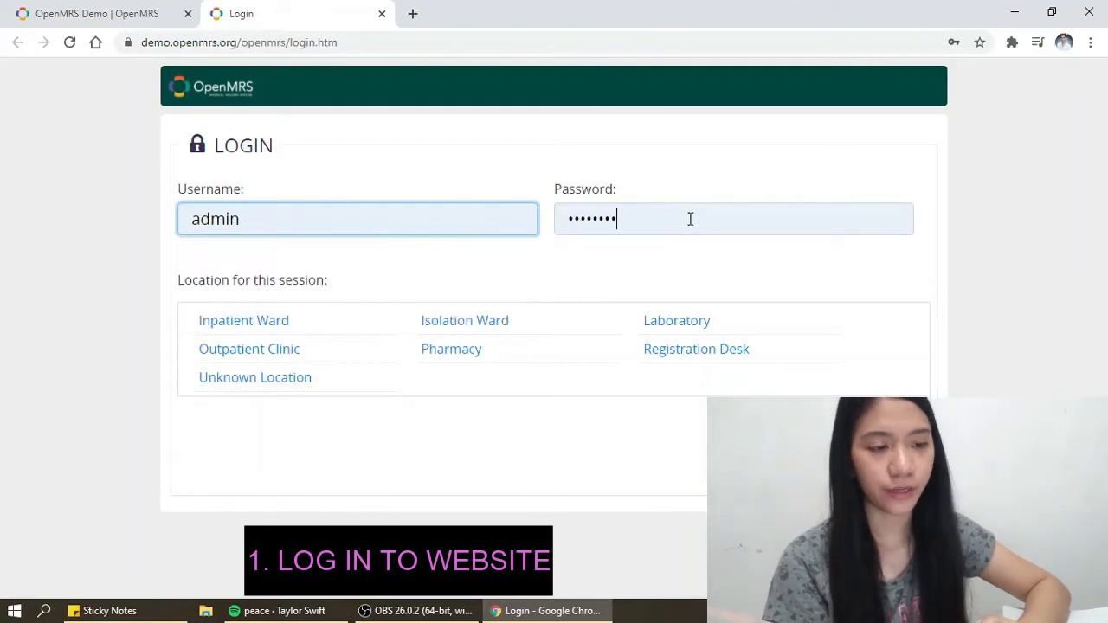
key(Return)
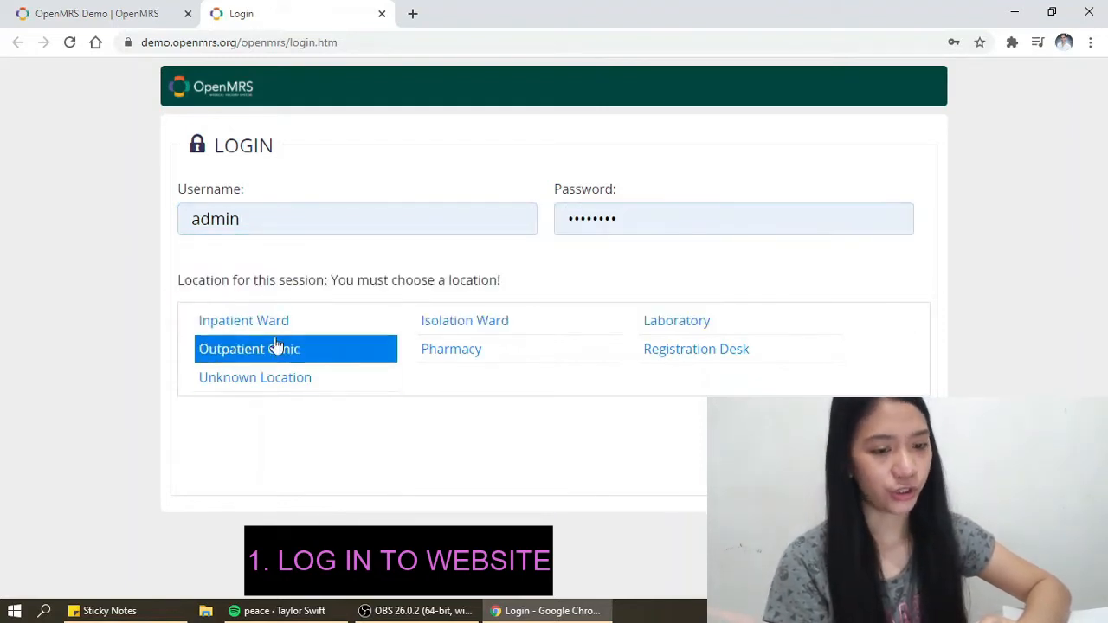
click(281, 326)
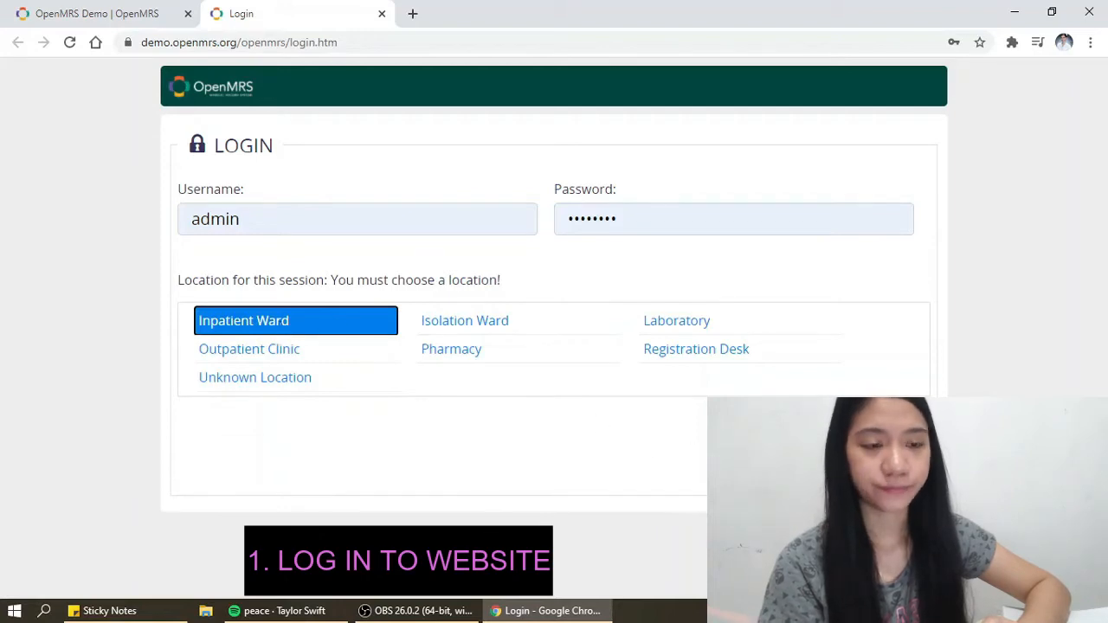
click(887, 433)
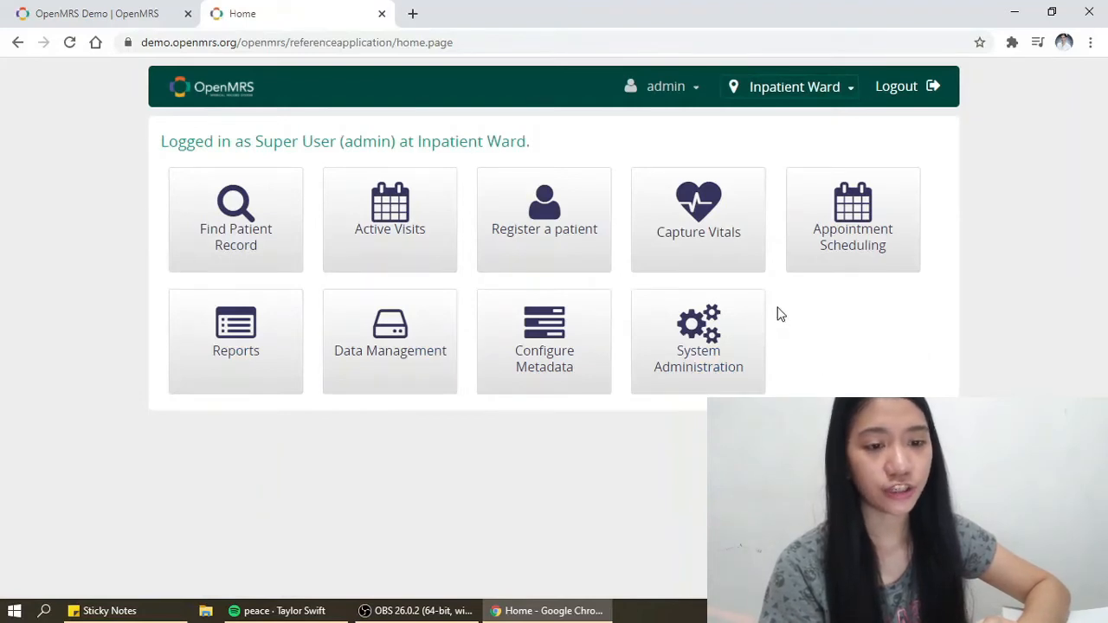
click(572, 224)
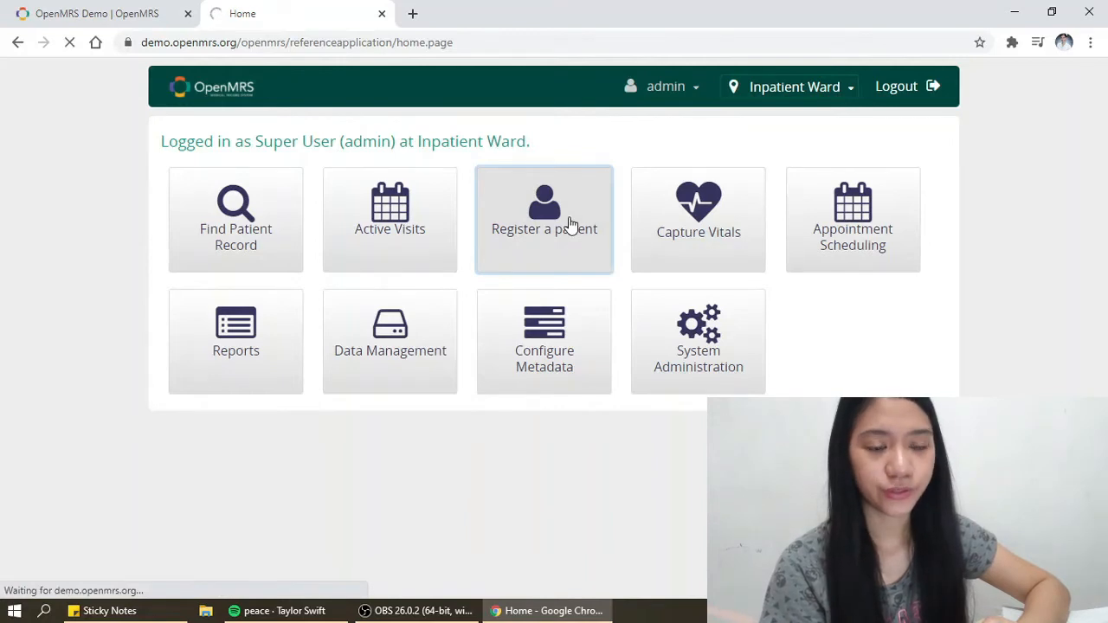
click(676, 139)
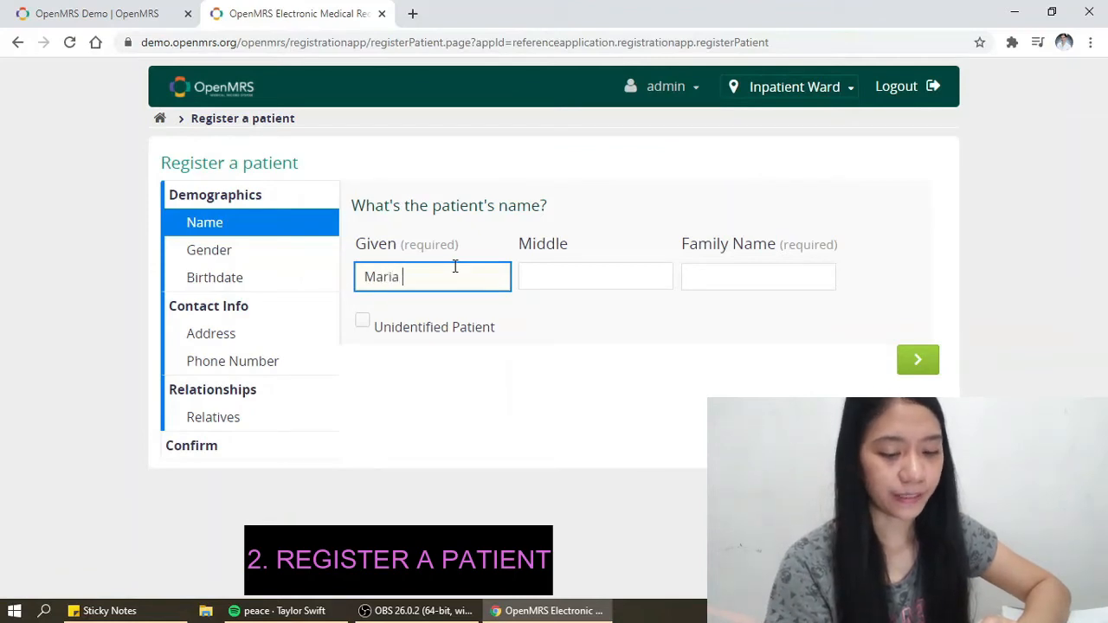
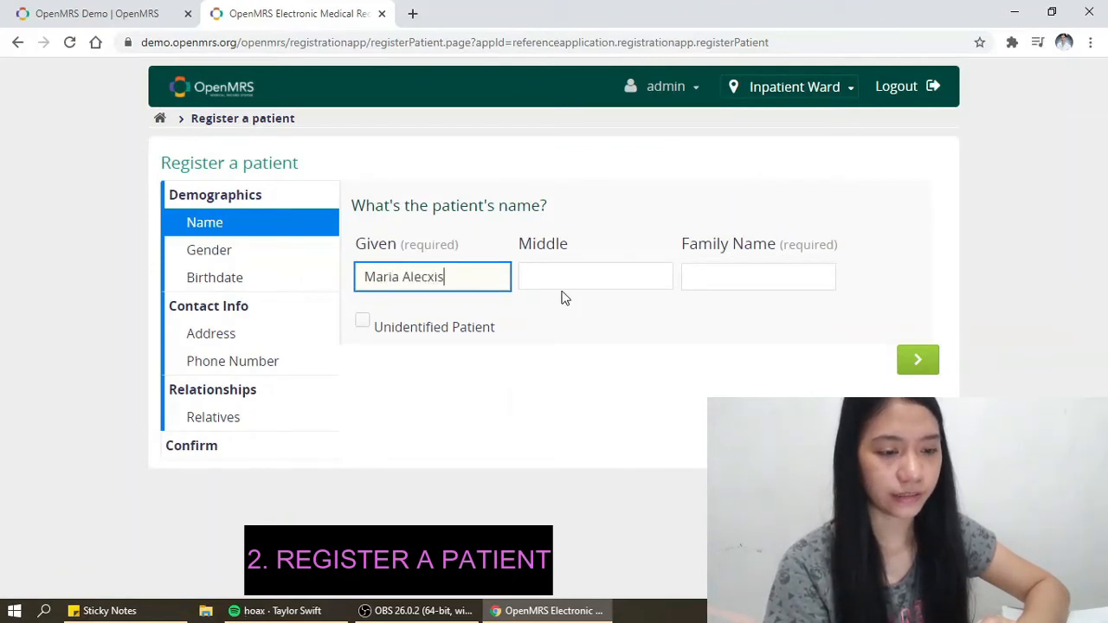
- Enter the patient's given, middle and family names
click(564, 275)
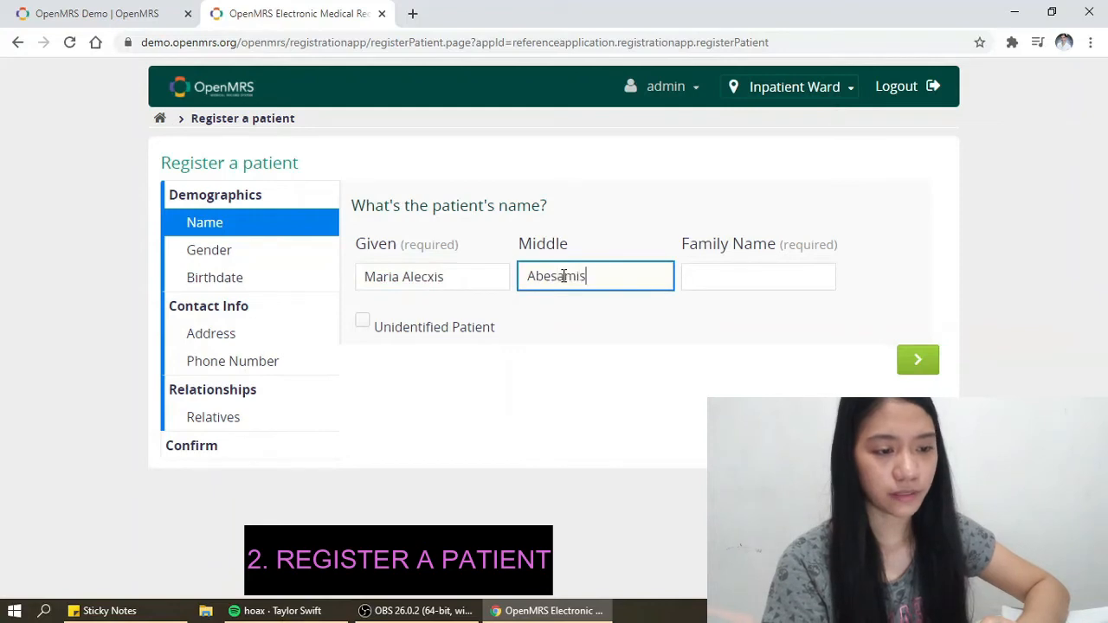
click(764, 267)
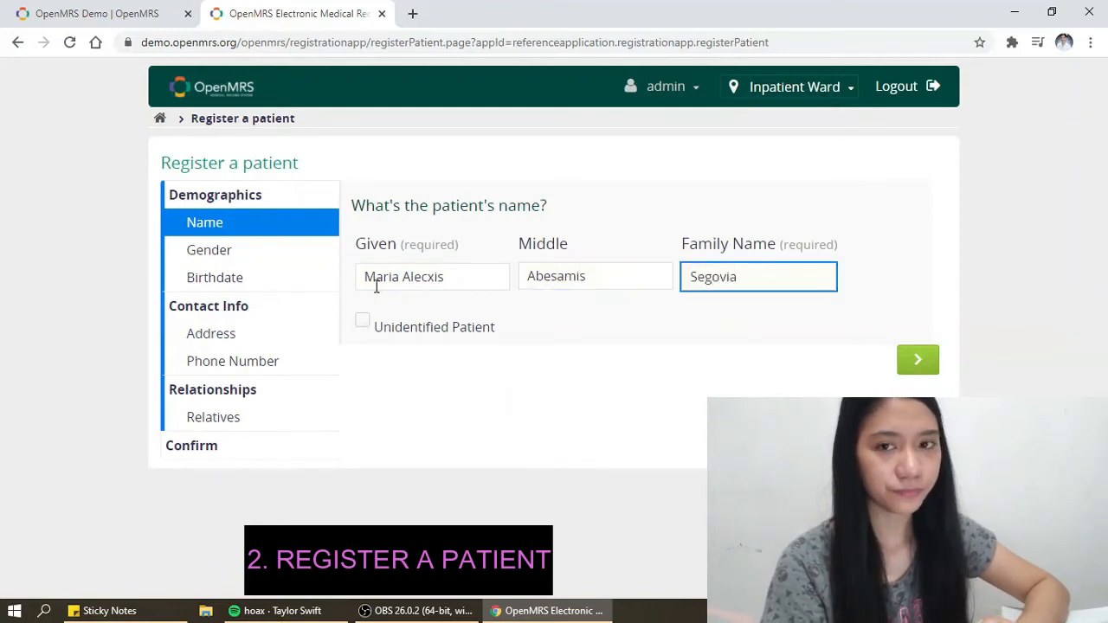
- Set gender to Female and birthdate to 11 September 1999
click(246, 260)
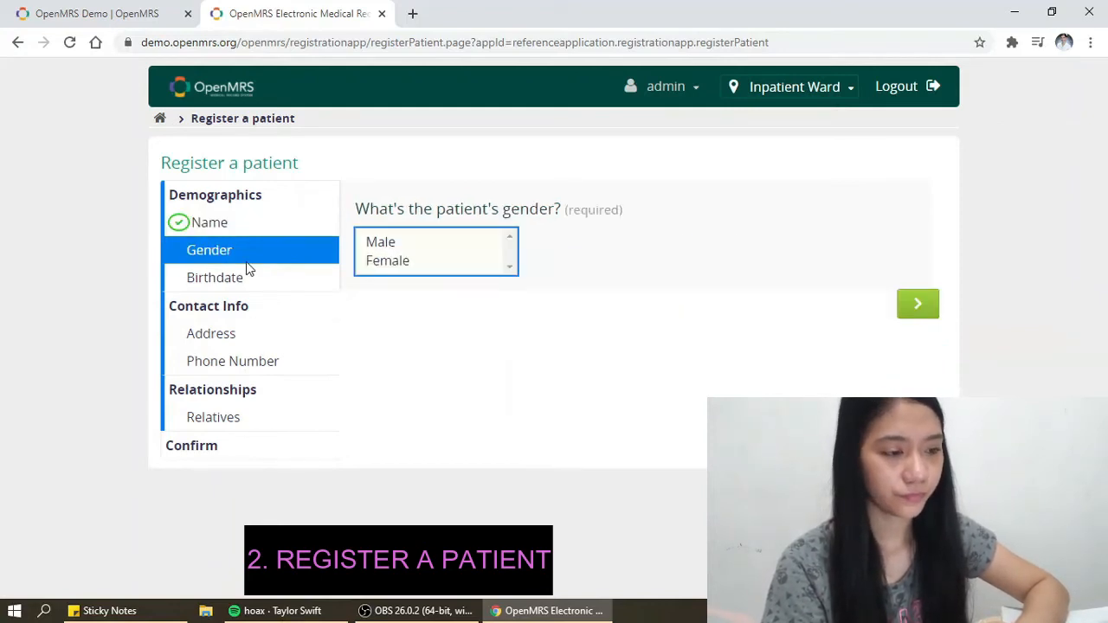
click(394, 262)
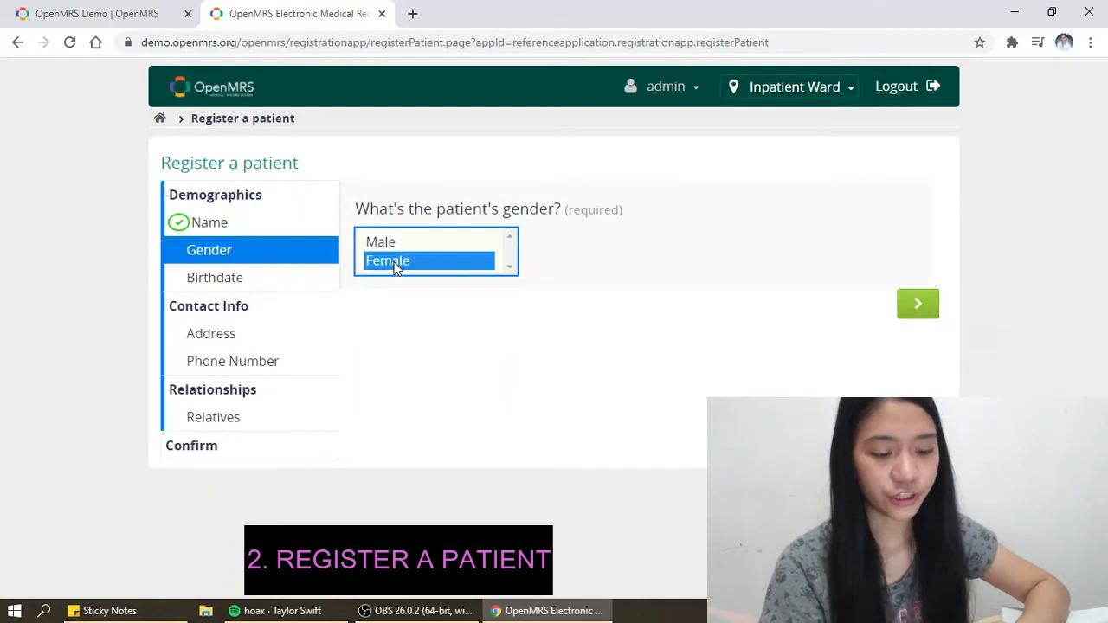
click(241, 274)
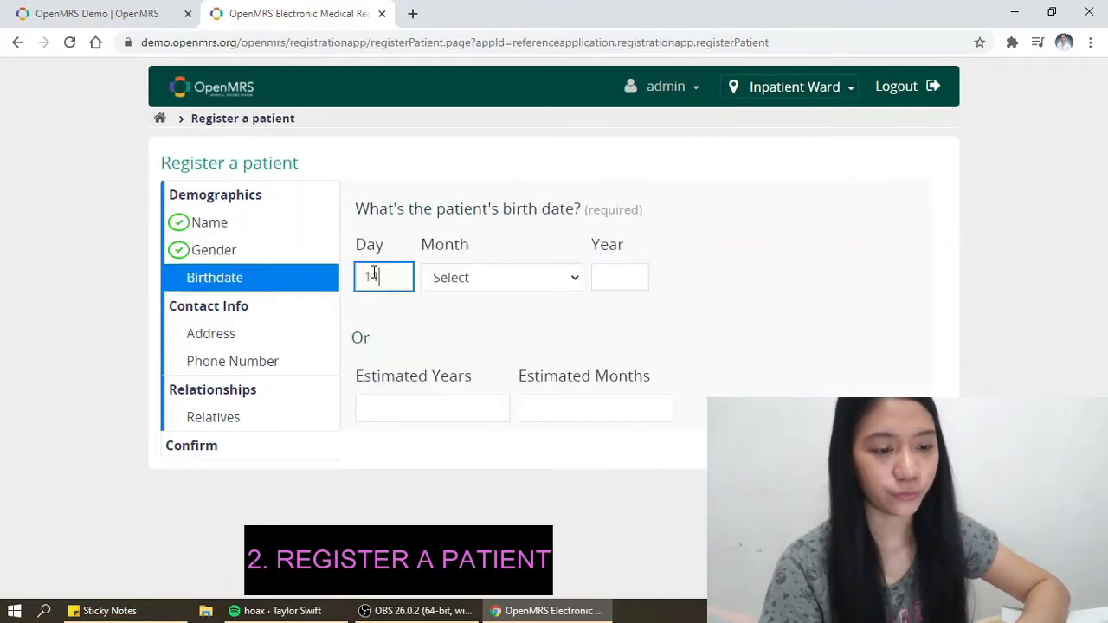
key(Tab)
click(476, 279)
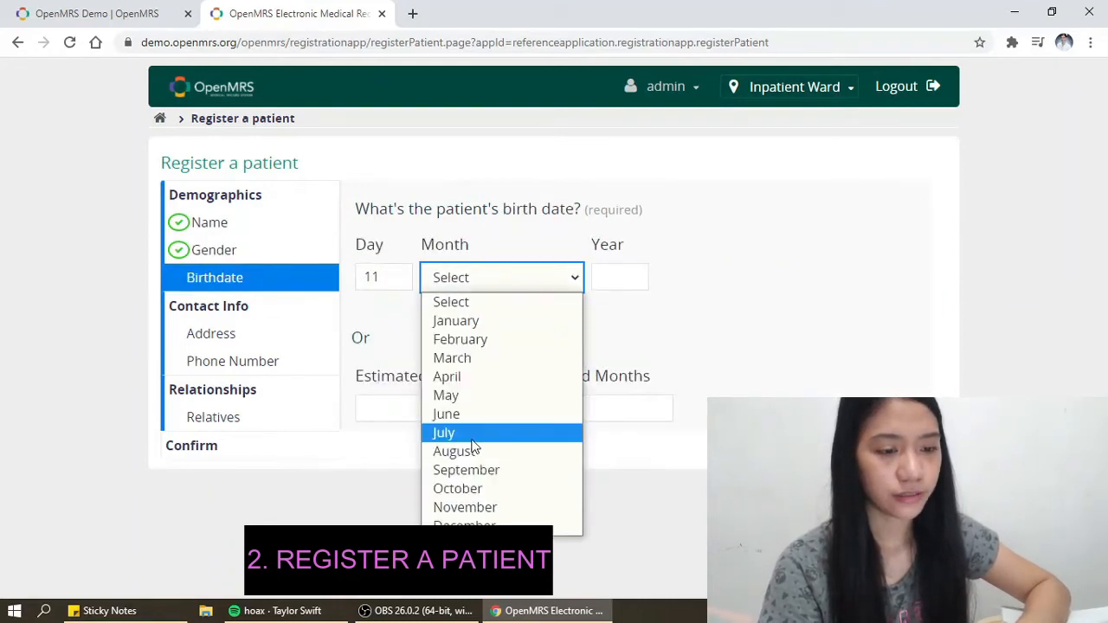
click(465, 467)
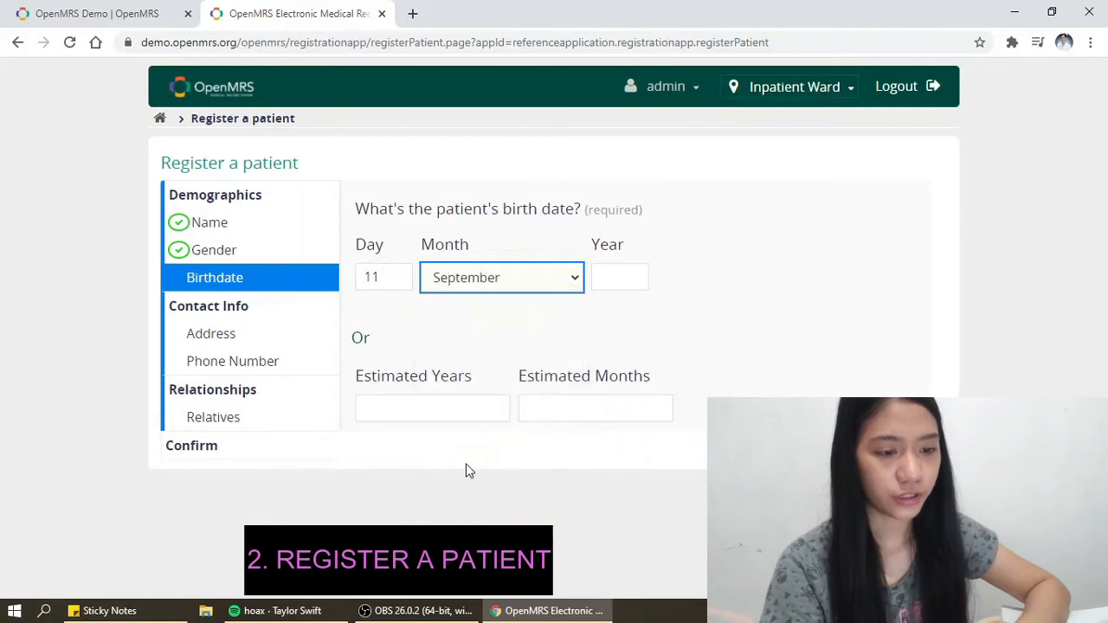
click(614, 282)
text(1999)
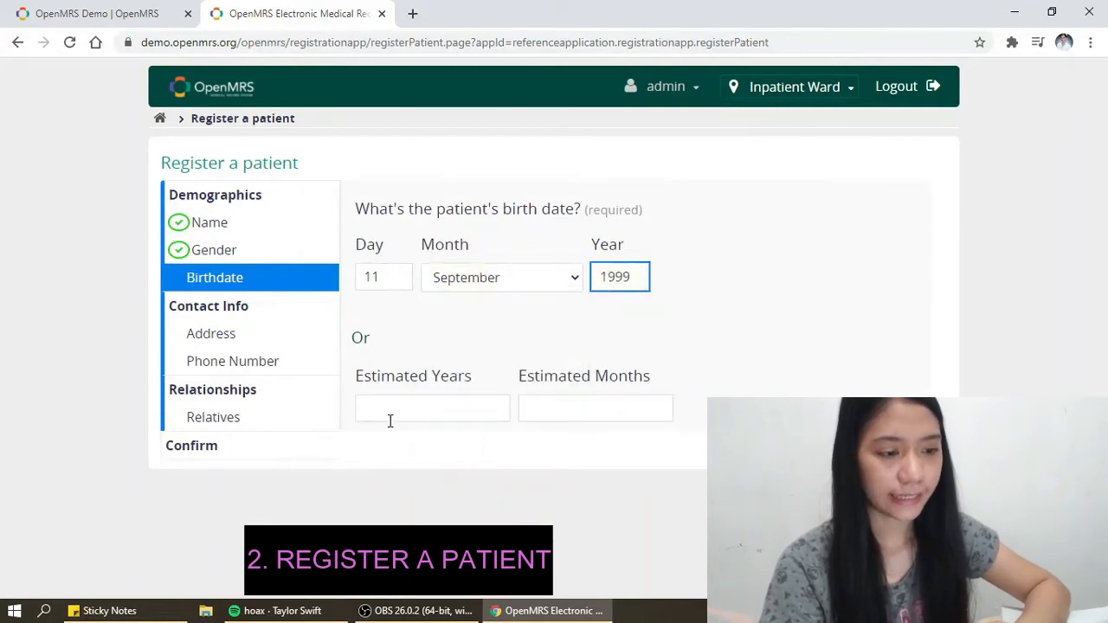
- Fill in the patient's street address, city, country and postal code
click(232, 335)
click(385, 277)
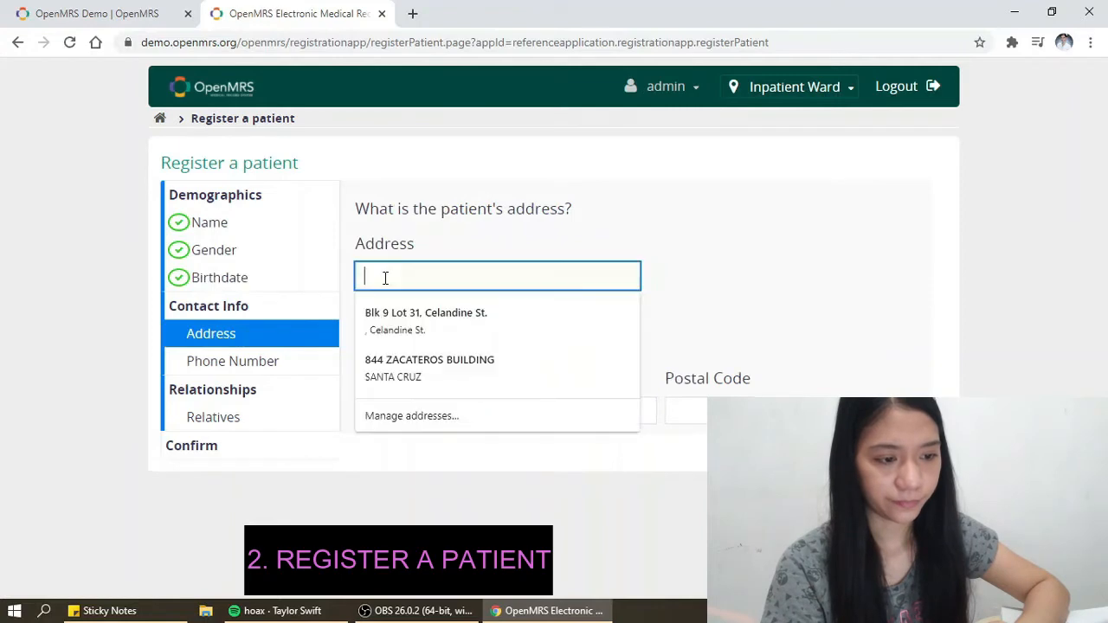
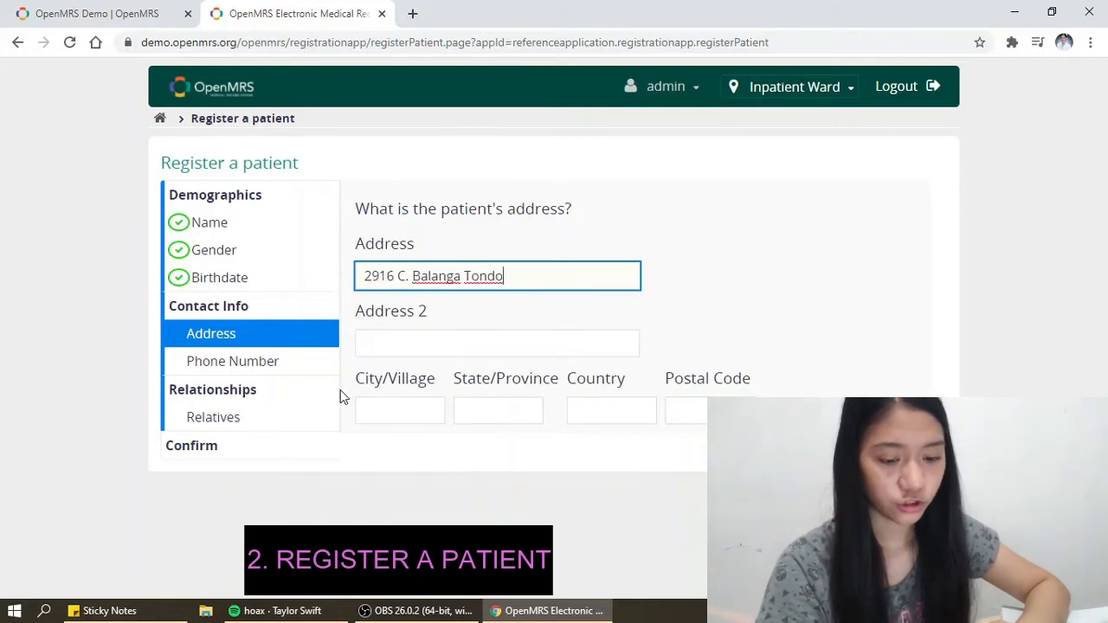
click(391, 400)
text(Manila)
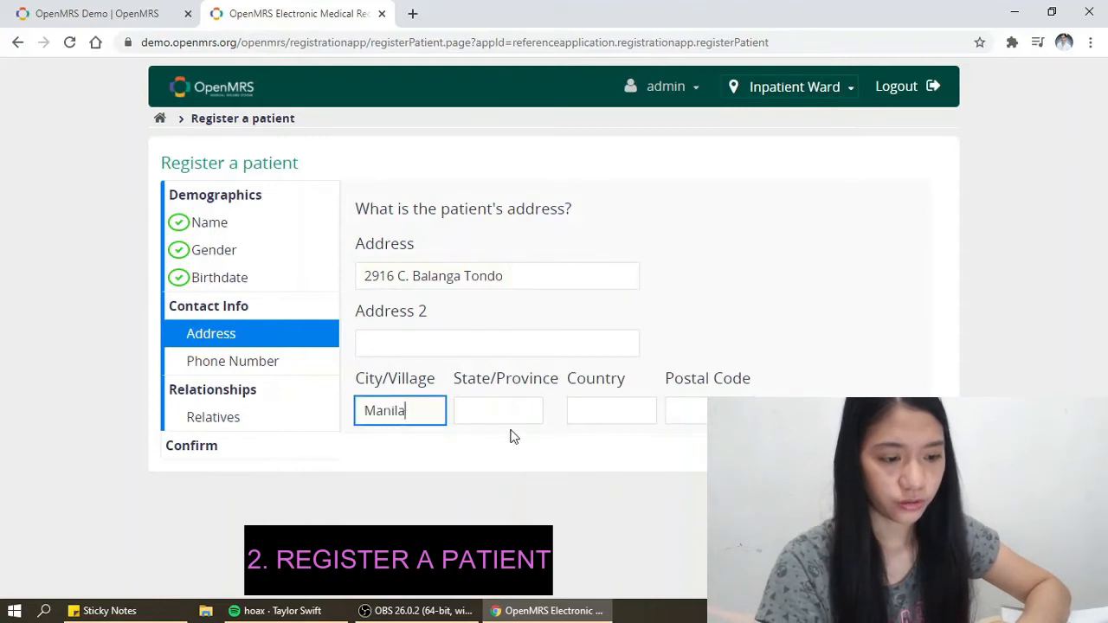
click(595, 414)
text(p)
key(BackSpace)
text(P)
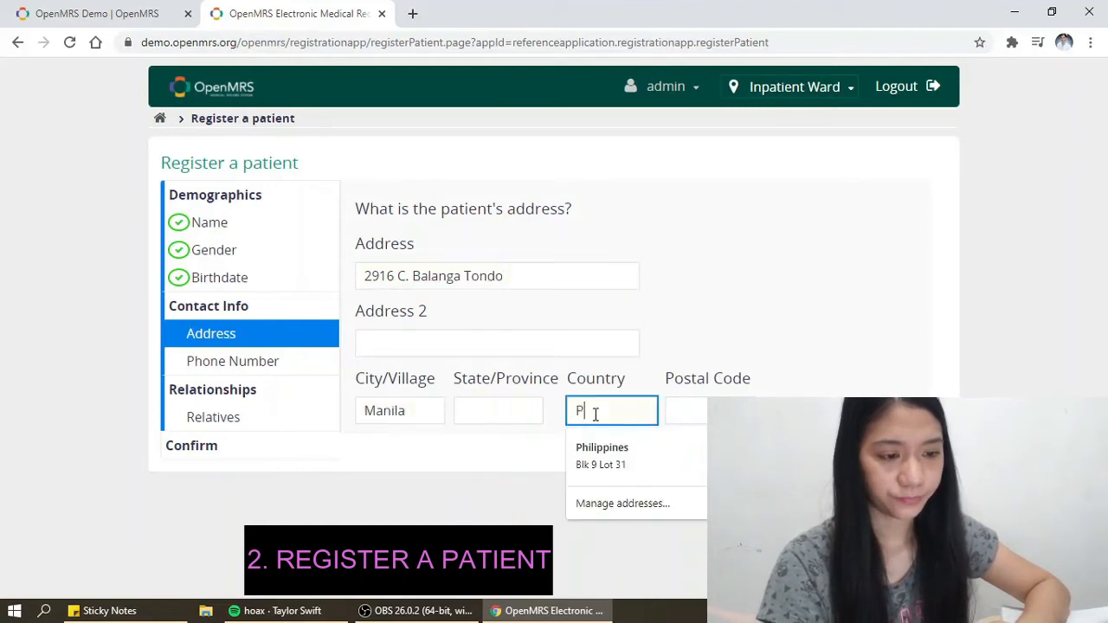
text(hilippines)
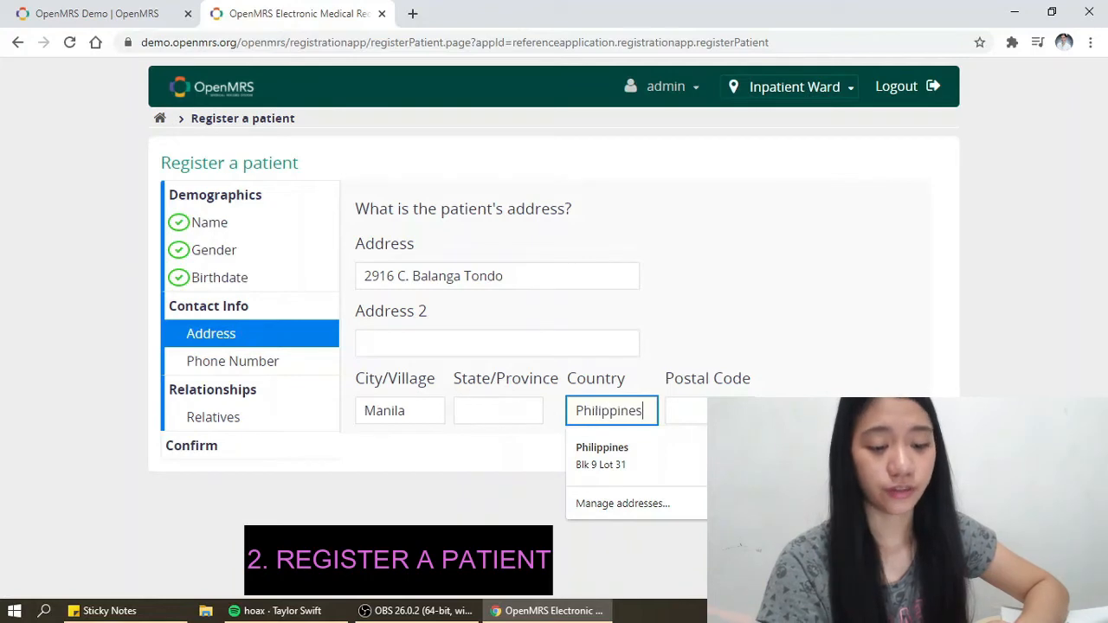
key(Tab)
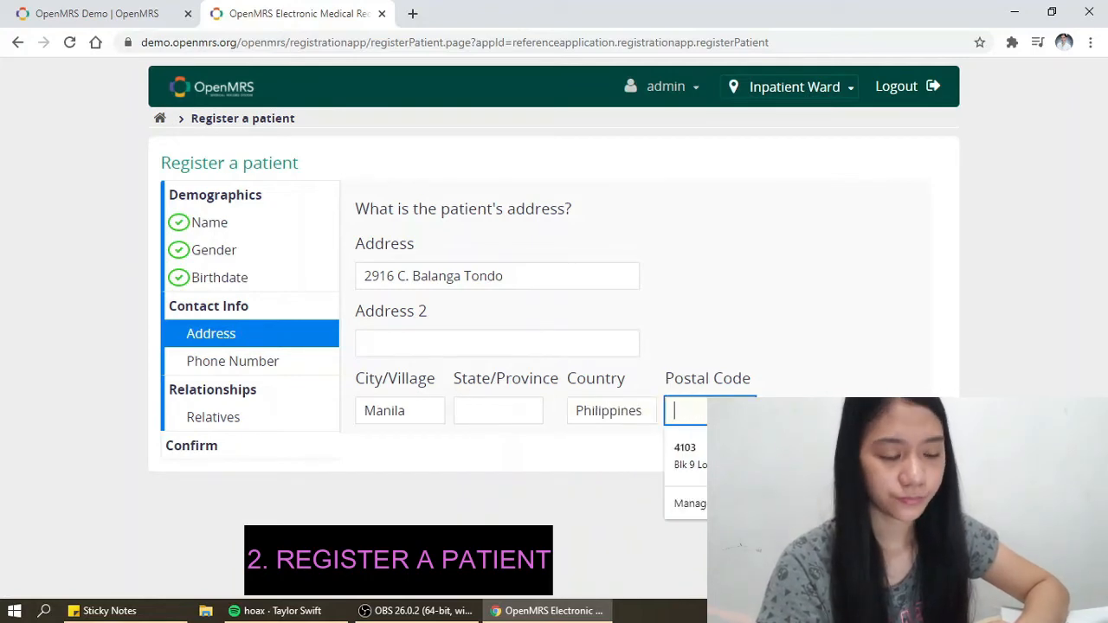
text(1014)
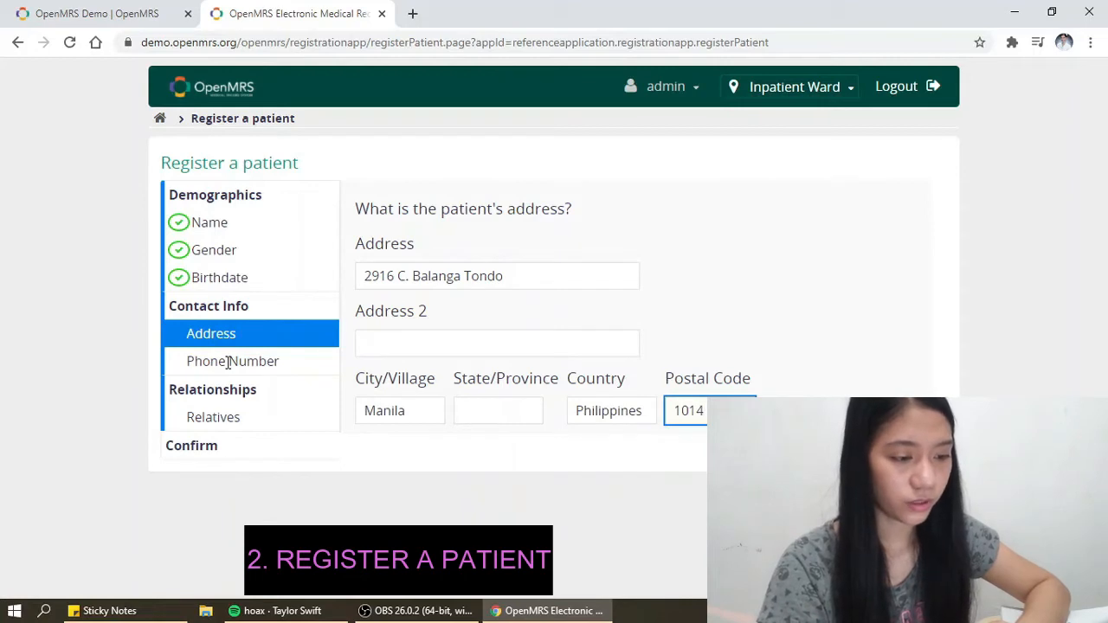
- Enter the patient's phone number and move on to the relatives question
click(227, 362)
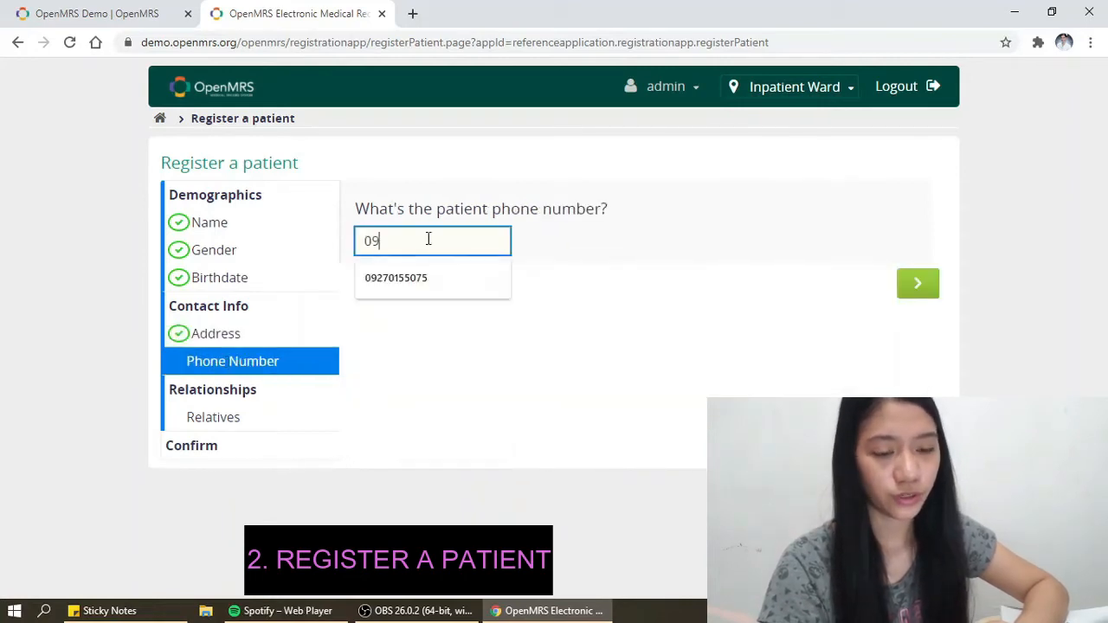
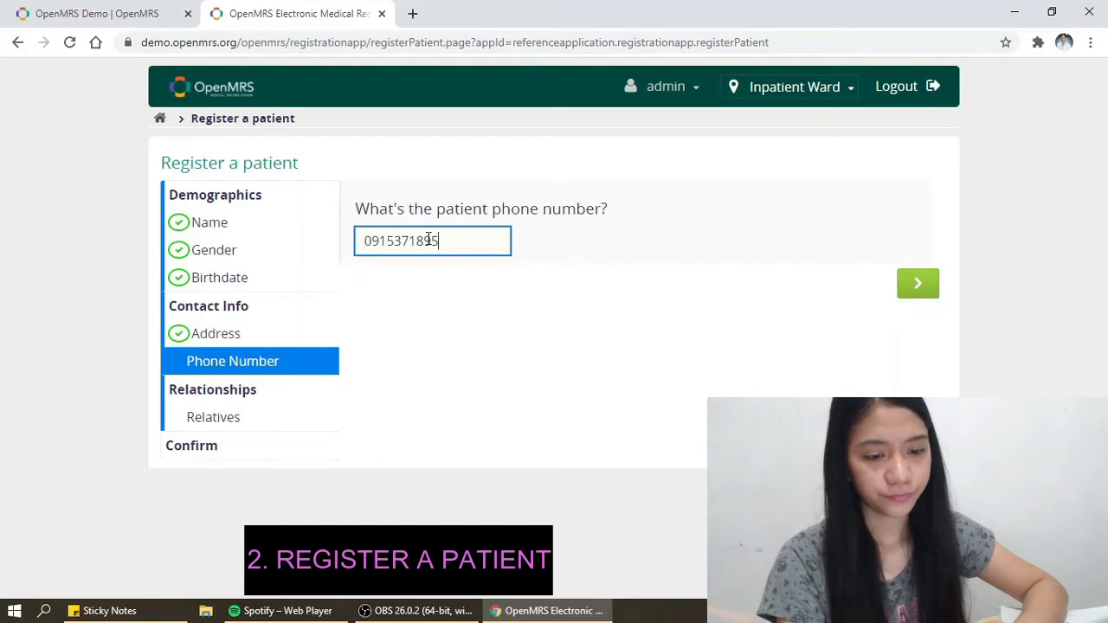
click(232, 416)
click(495, 255)
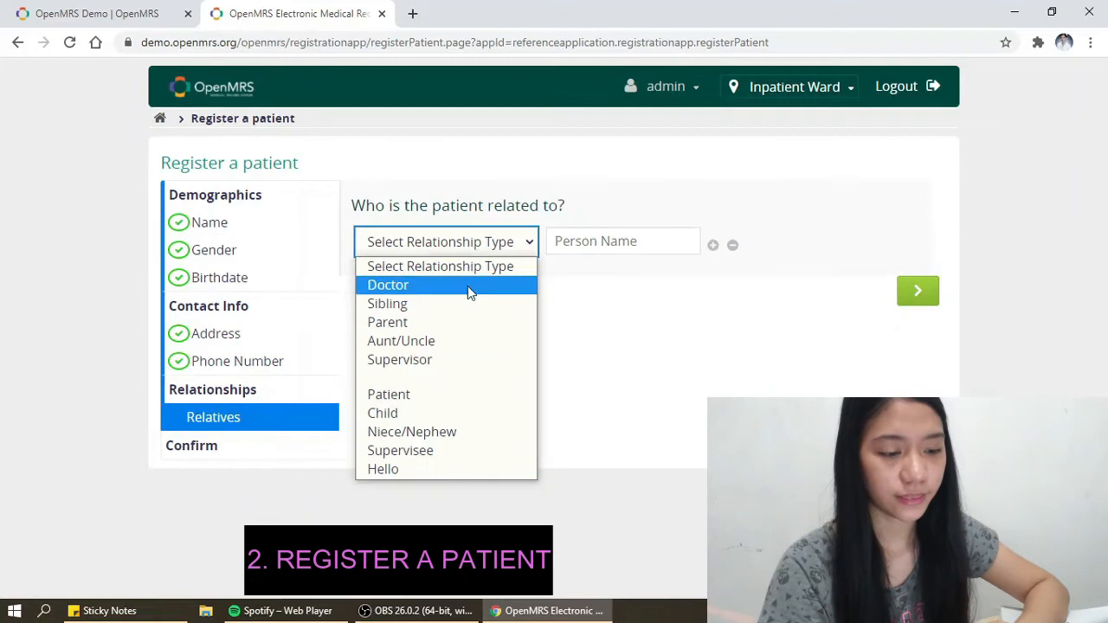
- Add the relative's name as Parent and confirm the registration summary
click(445, 326)
click(614, 244)
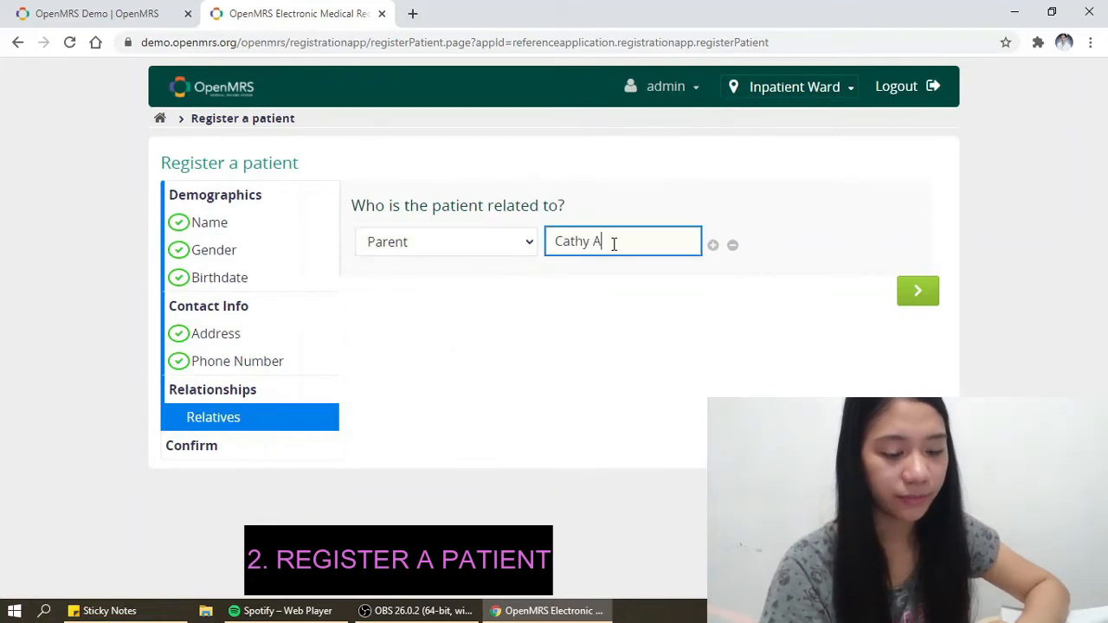
click(919, 296)
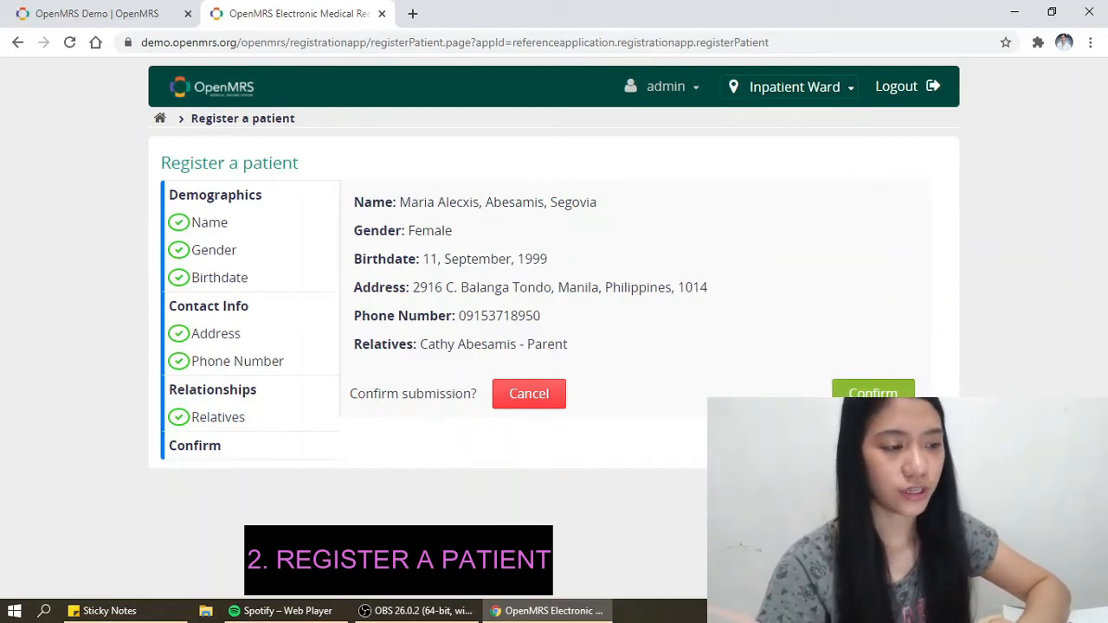
click(872, 393)
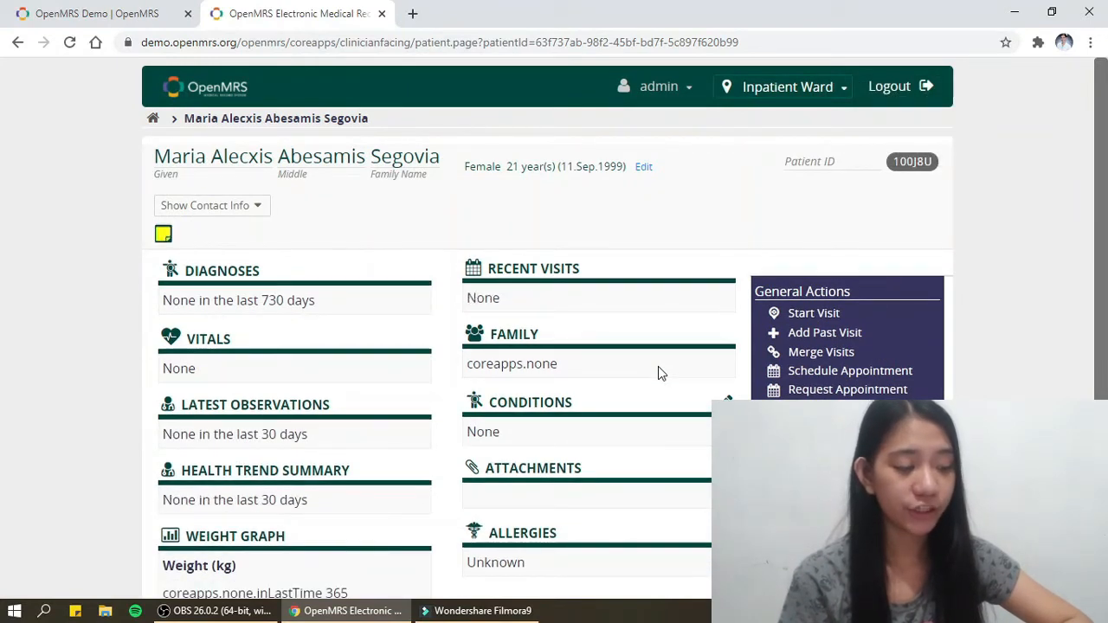
- Start a new visit for the patient now
scroll(658, 372, down, 1)
drag(1097, 264, 1105, 197)
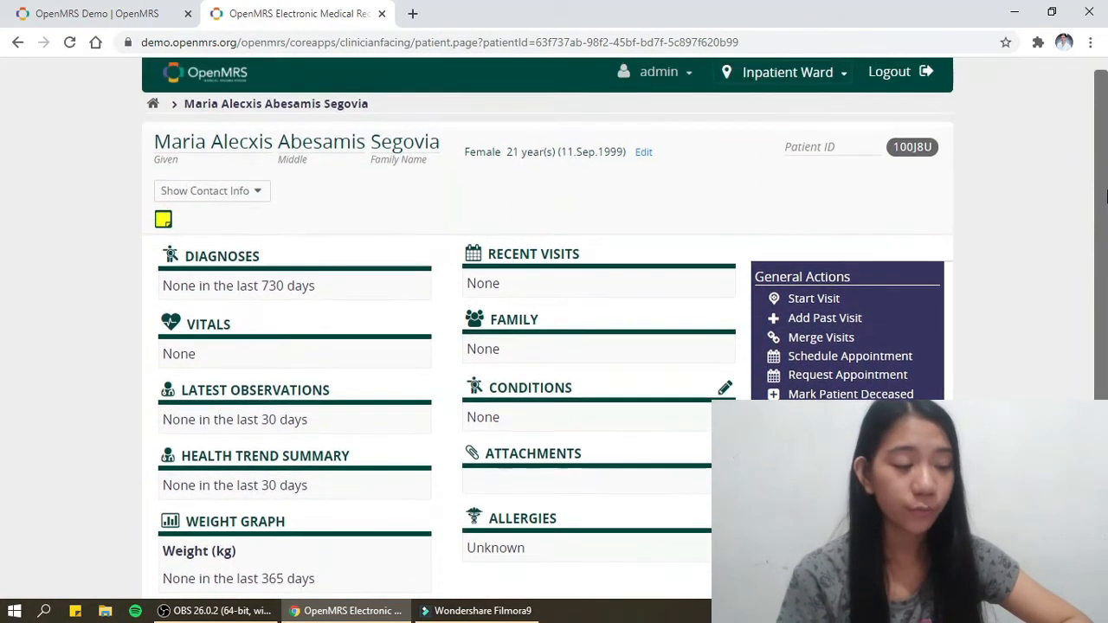
click(814, 299)
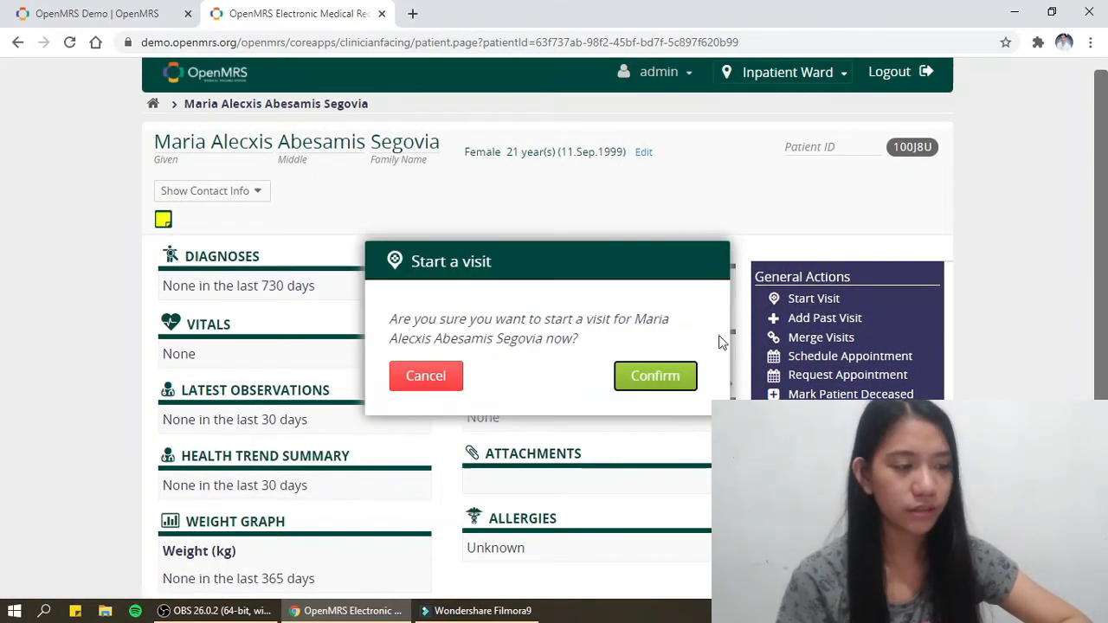
click(649, 381)
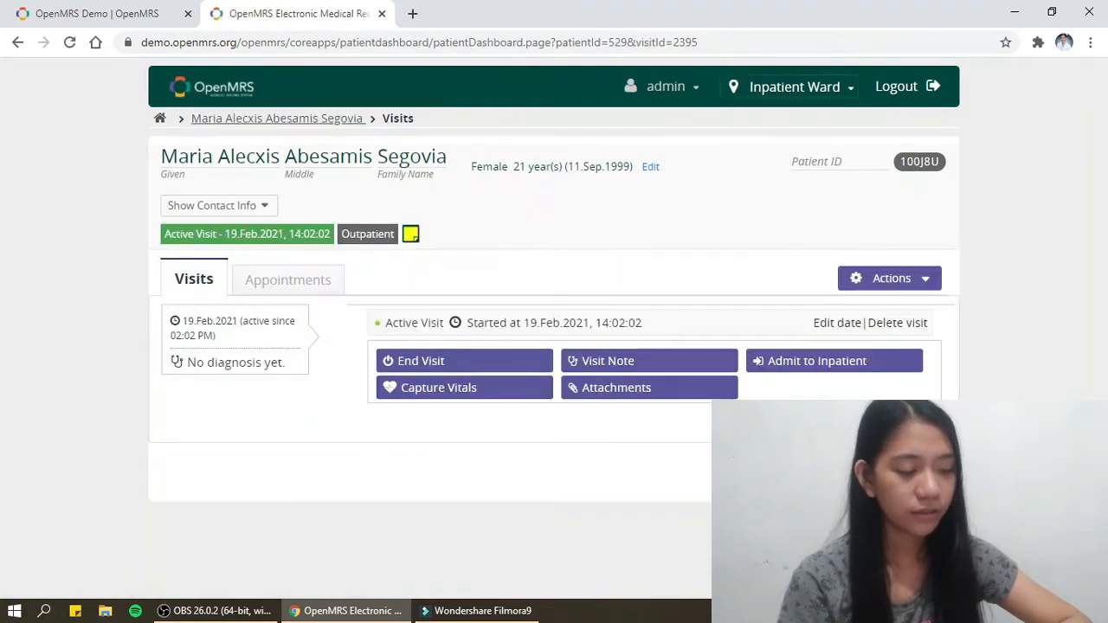
- Admit the patient to the Inpatient Ward and save the admission
click(804, 363)
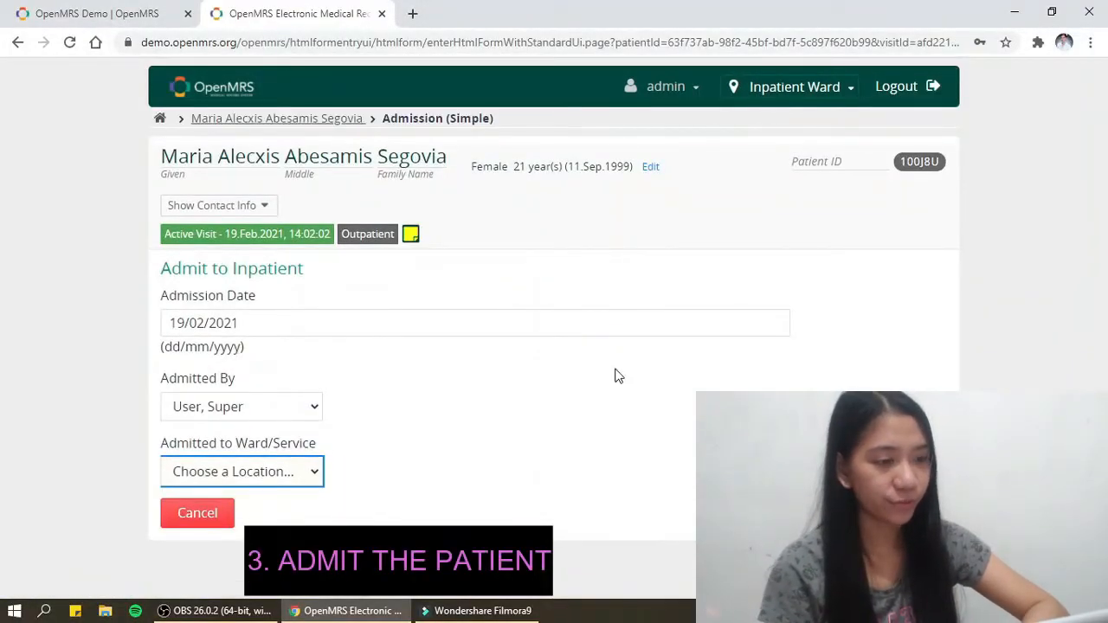
click(269, 472)
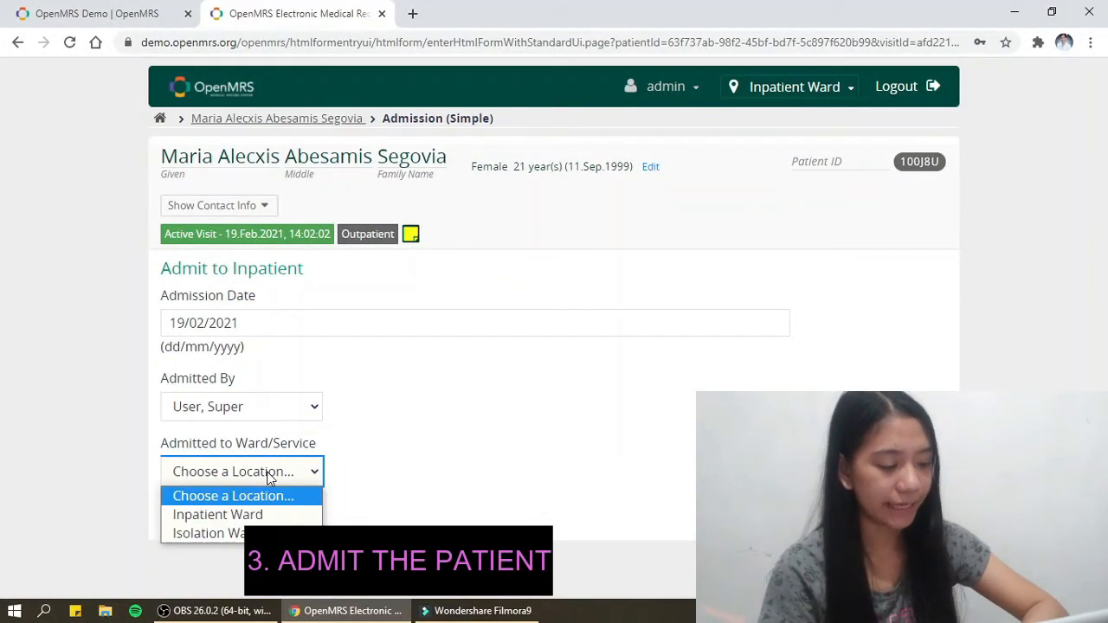
click(218, 512)
click(918, 513)
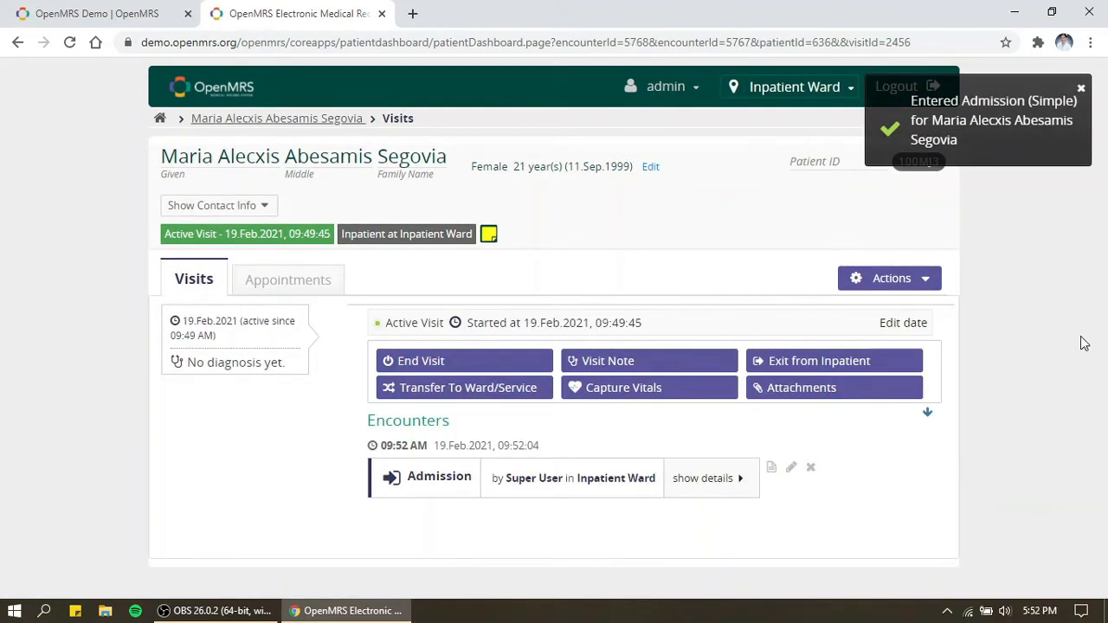
- Enter height, weight 53 kg, temperature 37.1 °C, pulse and respiratory rate 18
click(623, 387)
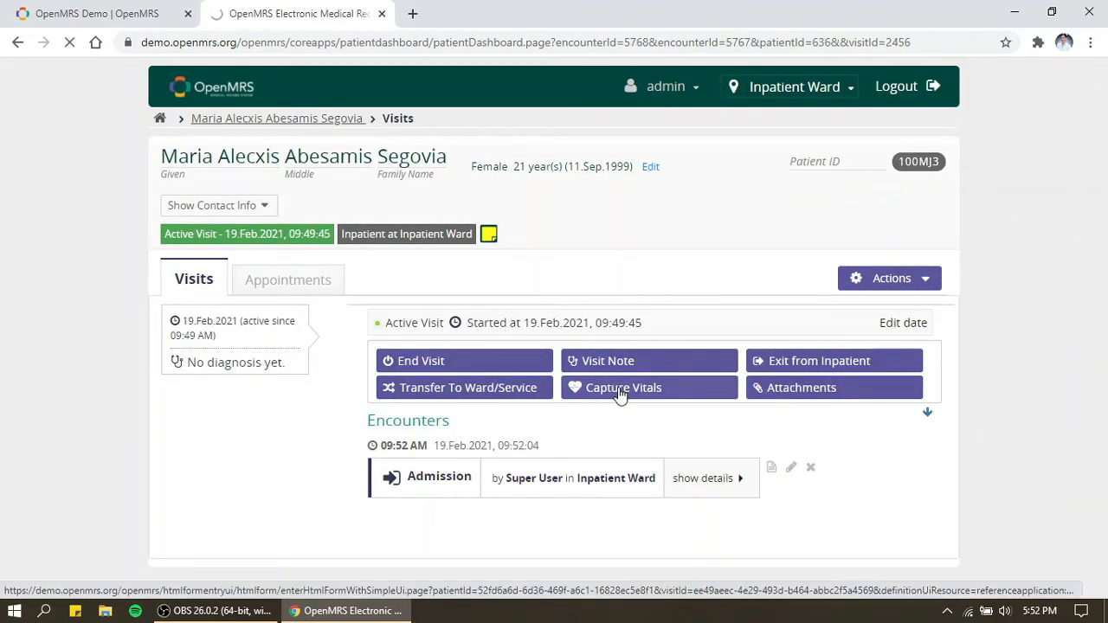
text(170)
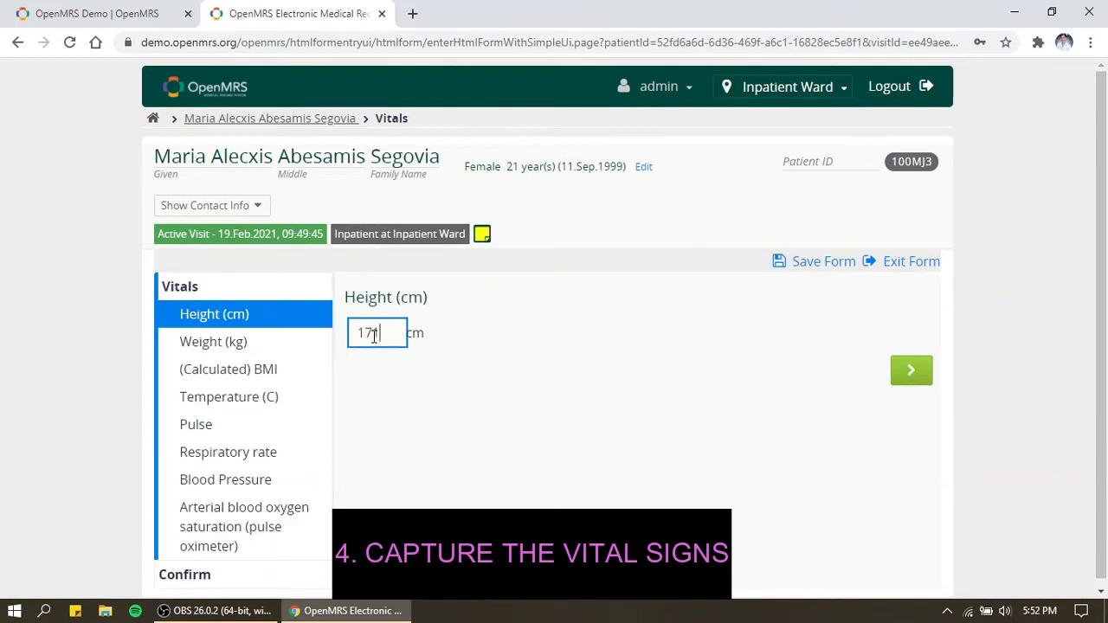
key(Return)
text(53)
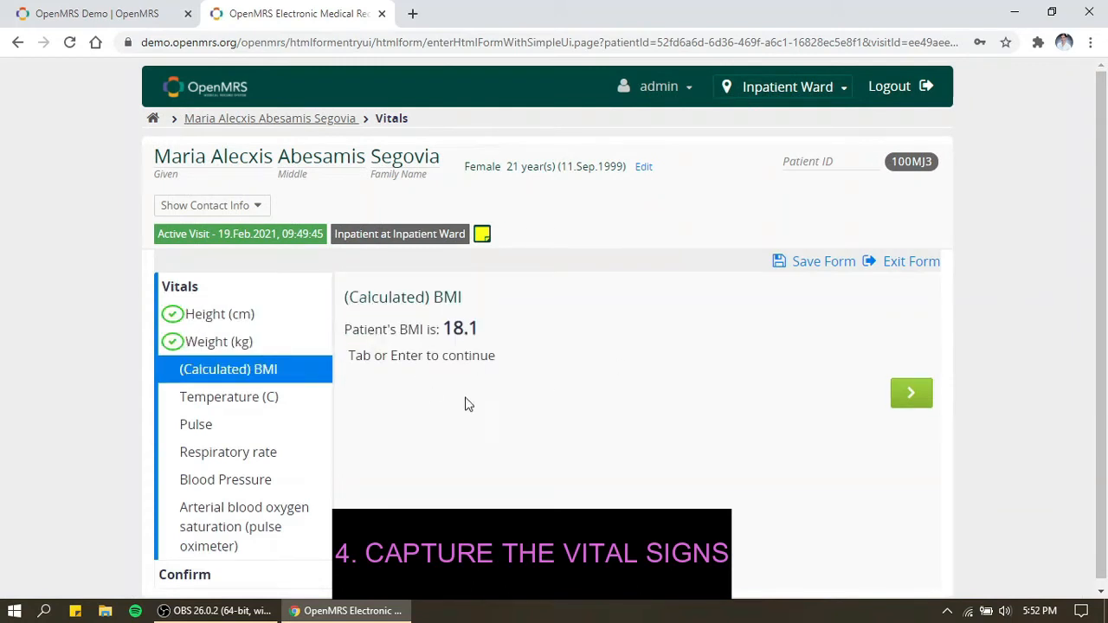
key(Return)
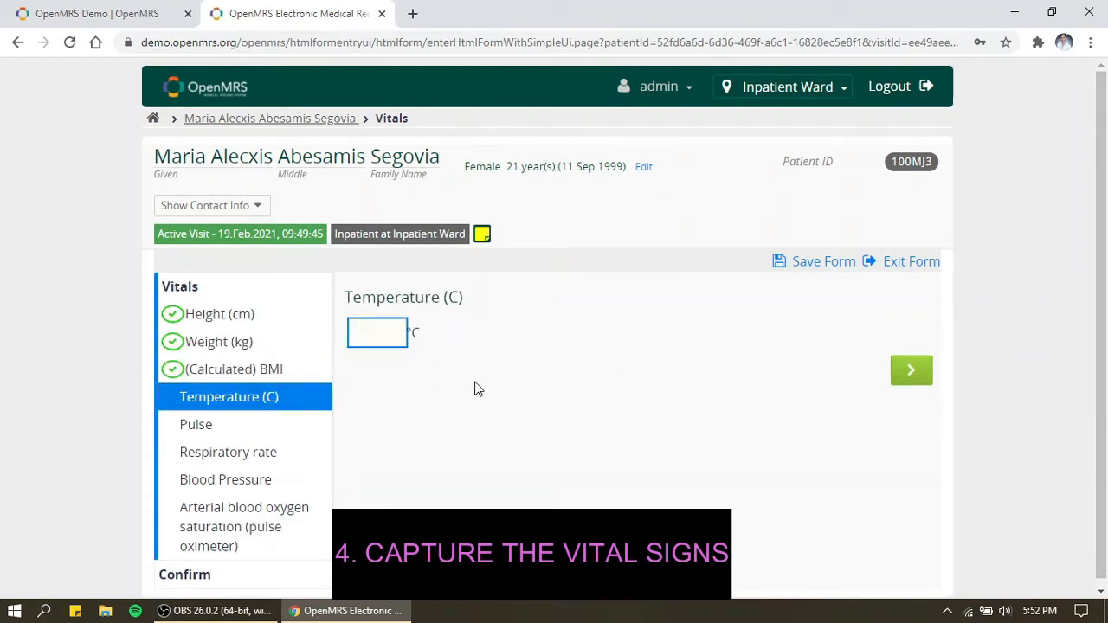
text(37.1)
key(Return)
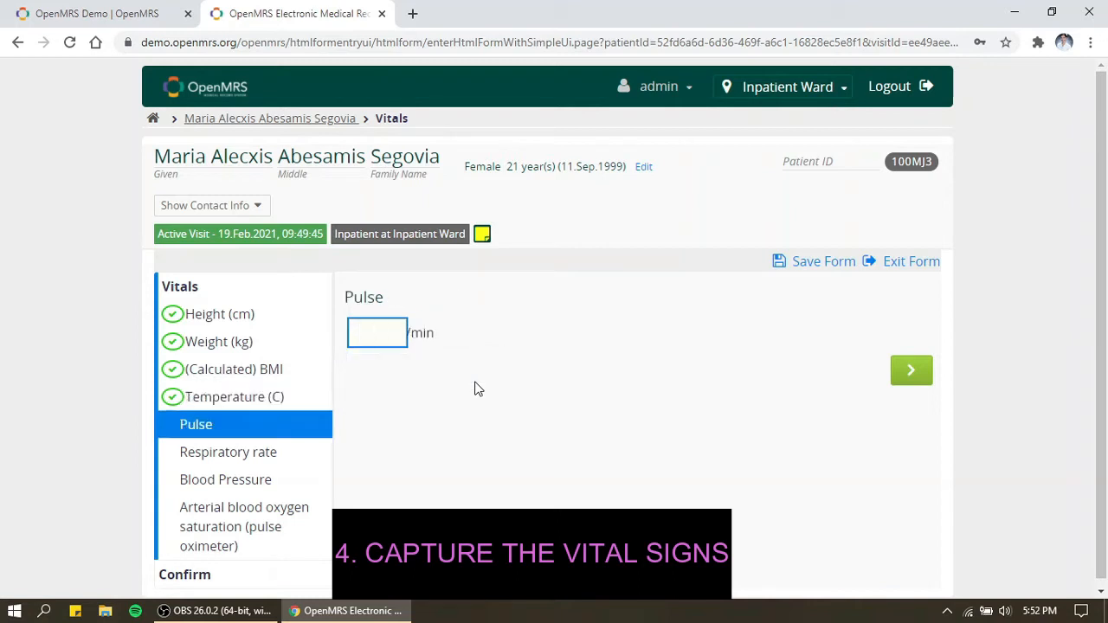
text(75)
key(Return)
text(18)
key(Return)
- Enter blood pressure 120/80 and SpO2 97%, then save the vitals
text(120)
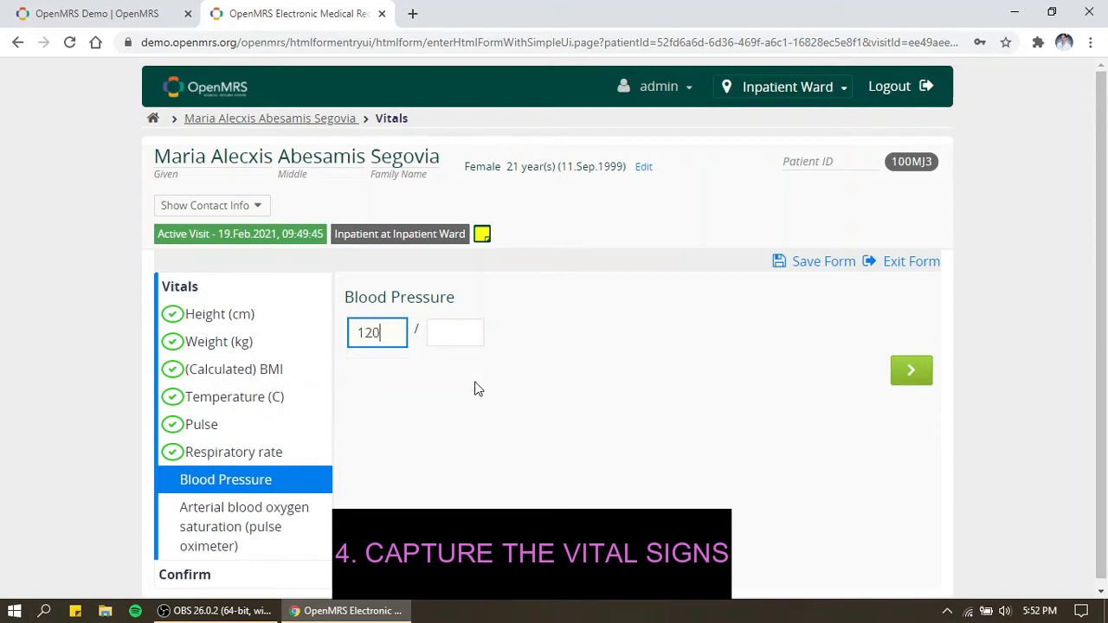
click(444, 336)
text(80)
key(Return)
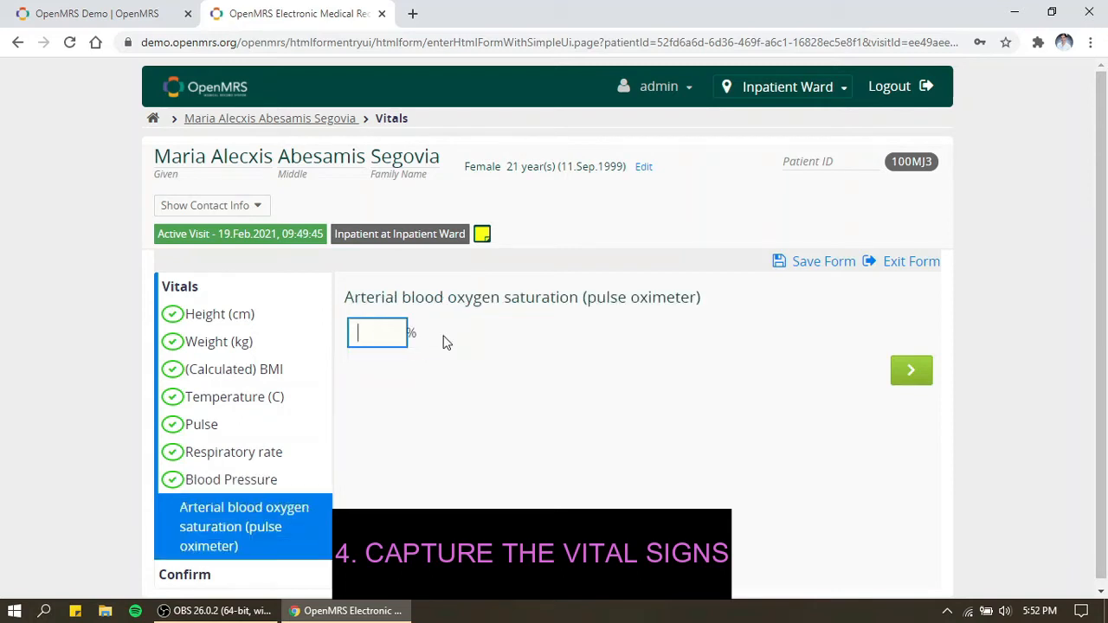
key(Return)
scroll(1009, 366, down, 1)
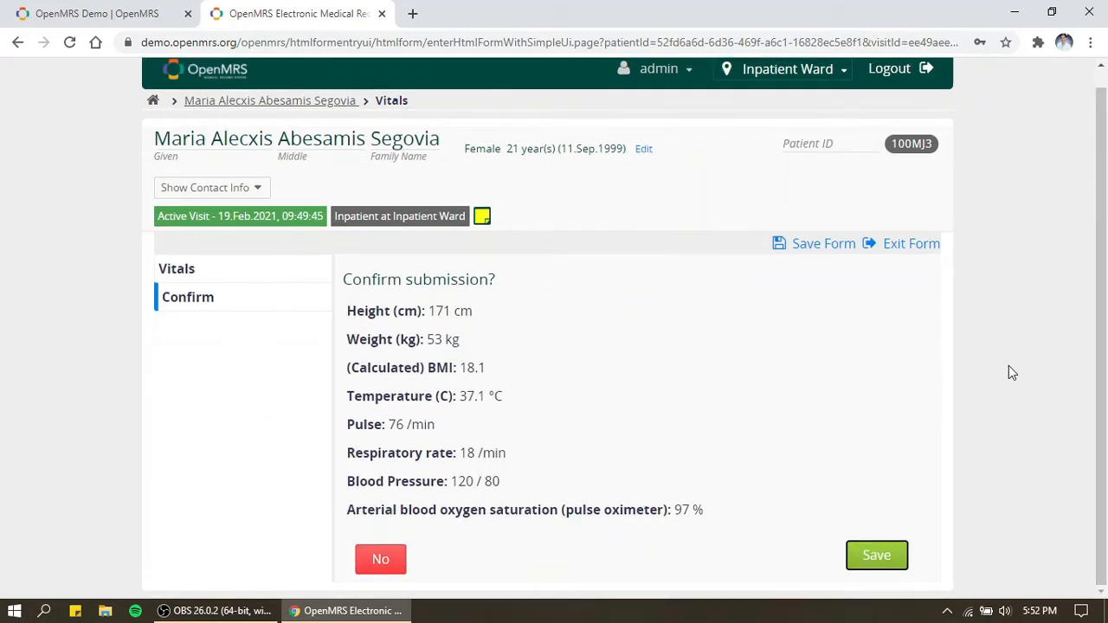
click(876, 555)
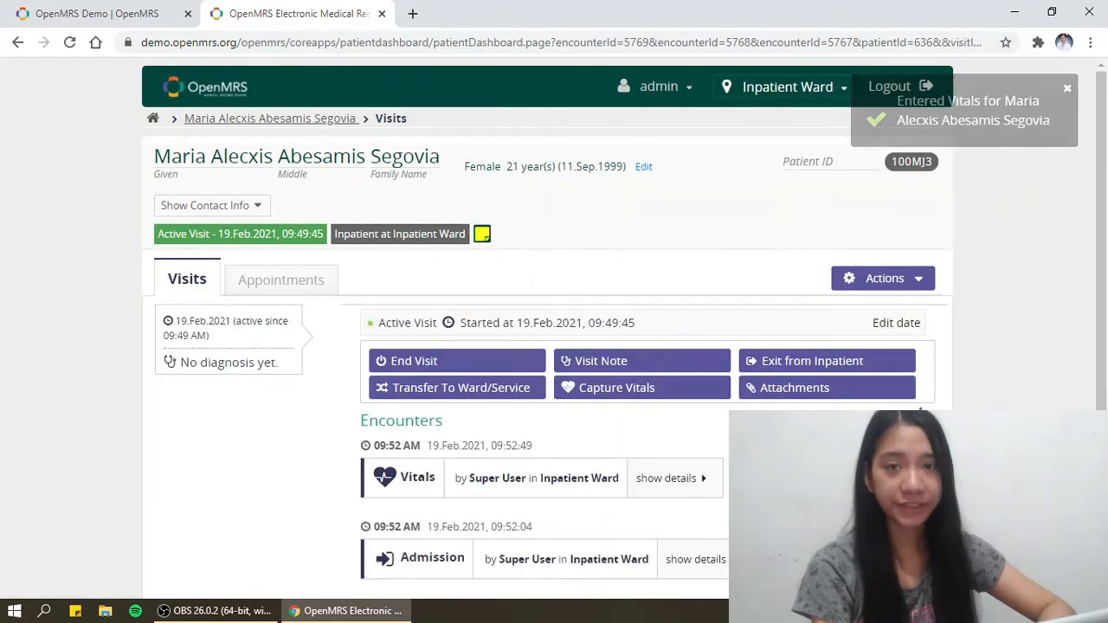
- Start a visit note with A04.9 Bacterial diarrhea as primary diagnosis
scroll(856, 321, down, 1)
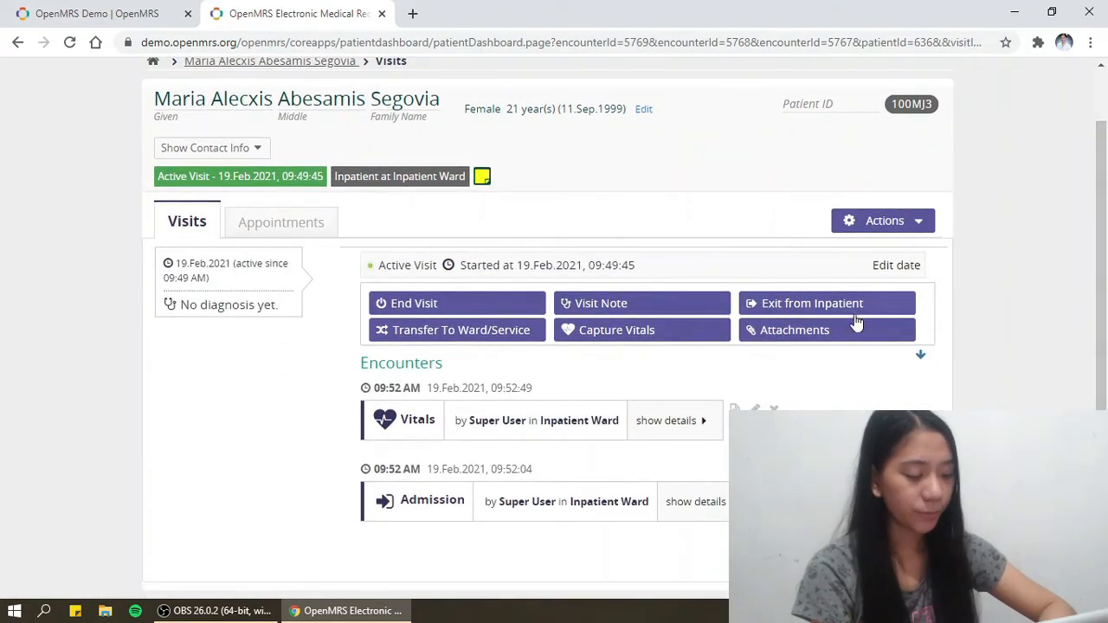
click(638, 311)
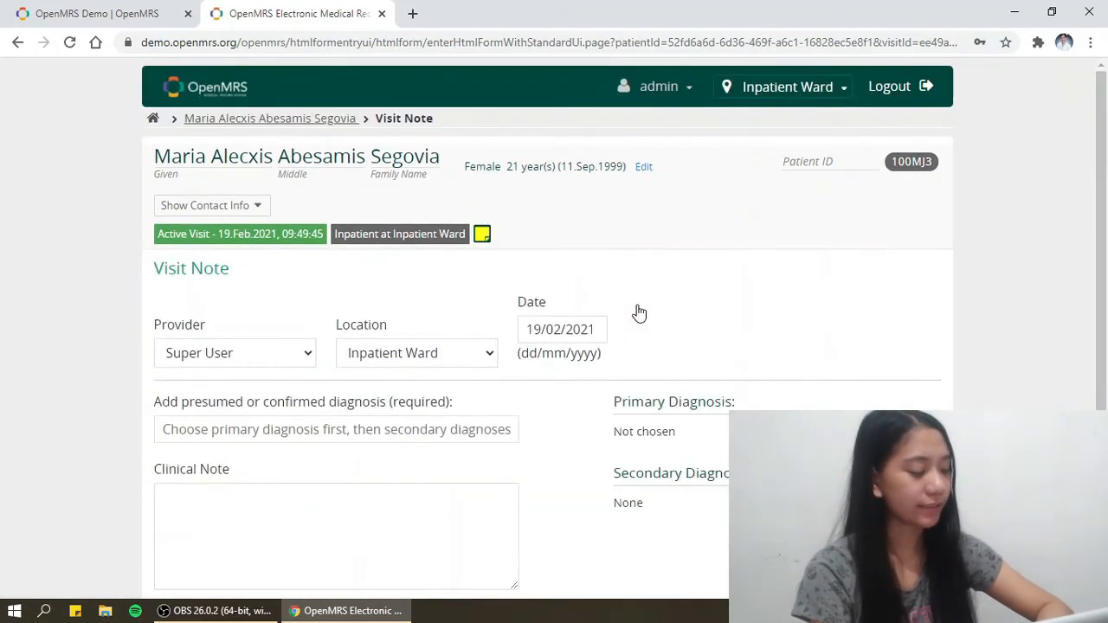
click(396, 440)
text(Diarrhea)
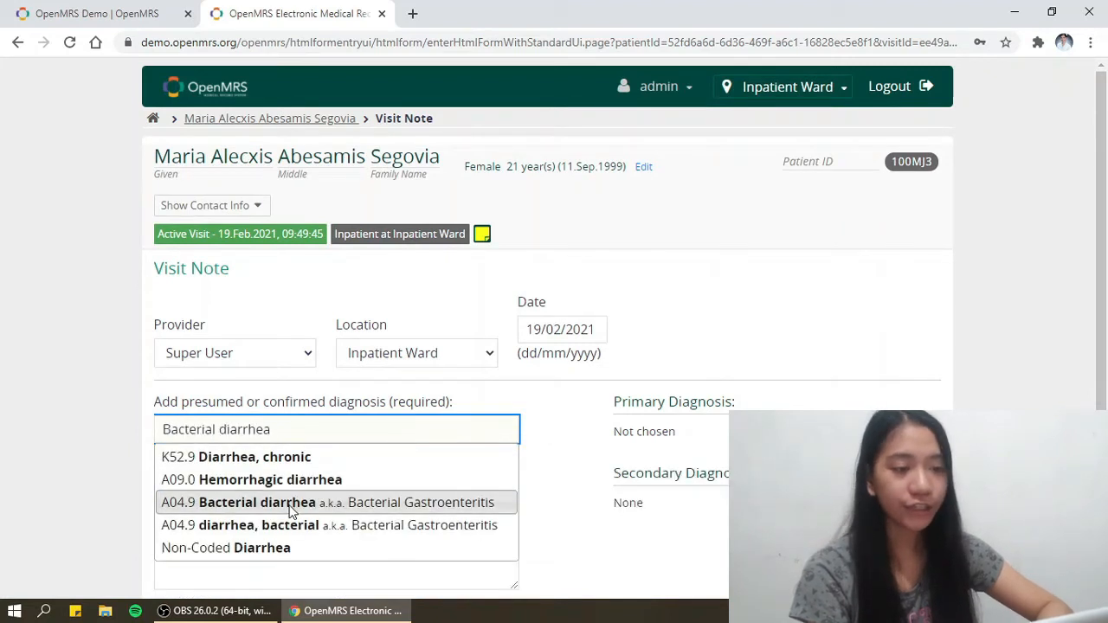
click(292, 504)
- Begin the clinical note with NURSING CARE PLAN, ASSESSMENT and Subjective: headings
scroll(1107, 273, down, 1)
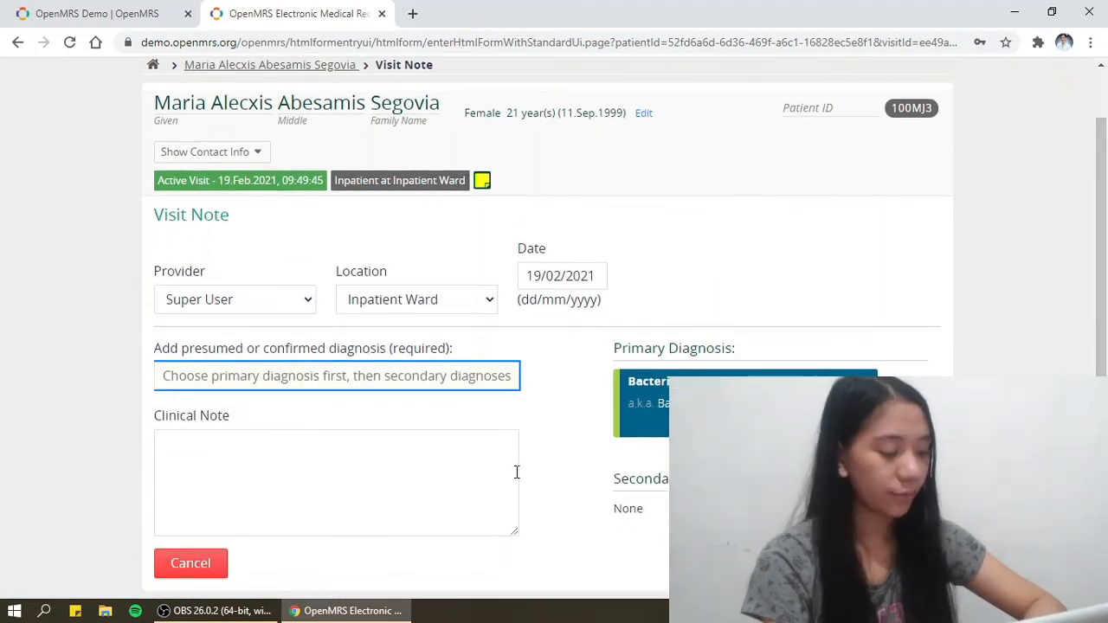
click(425, 467)
text(ASSES)
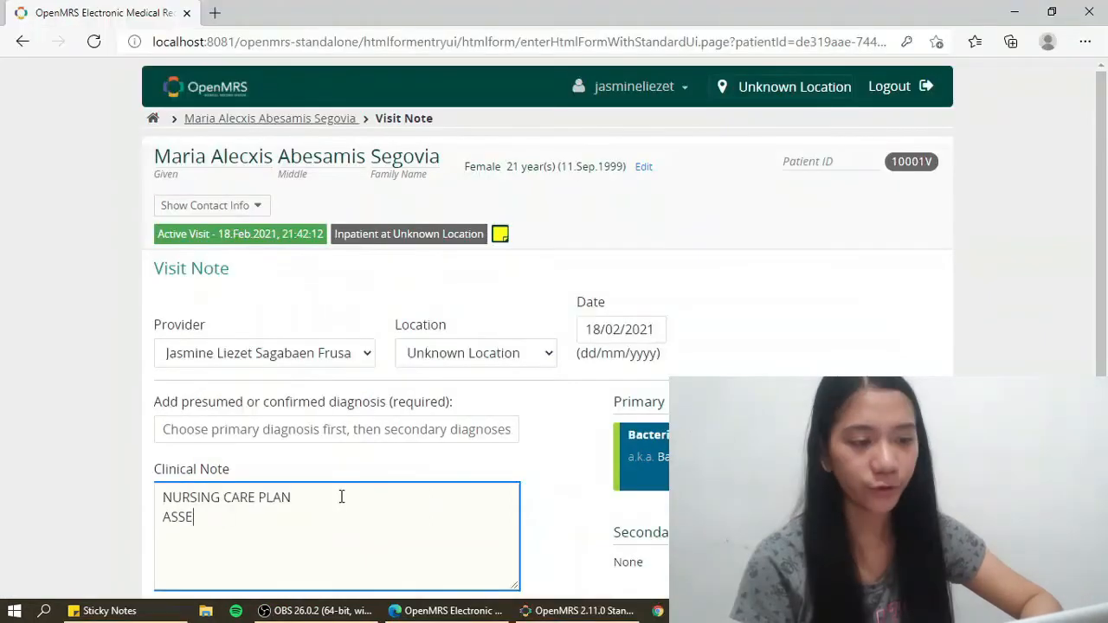
text(SSMENT)
key(Return)
text(Subjective:)
key(Return)
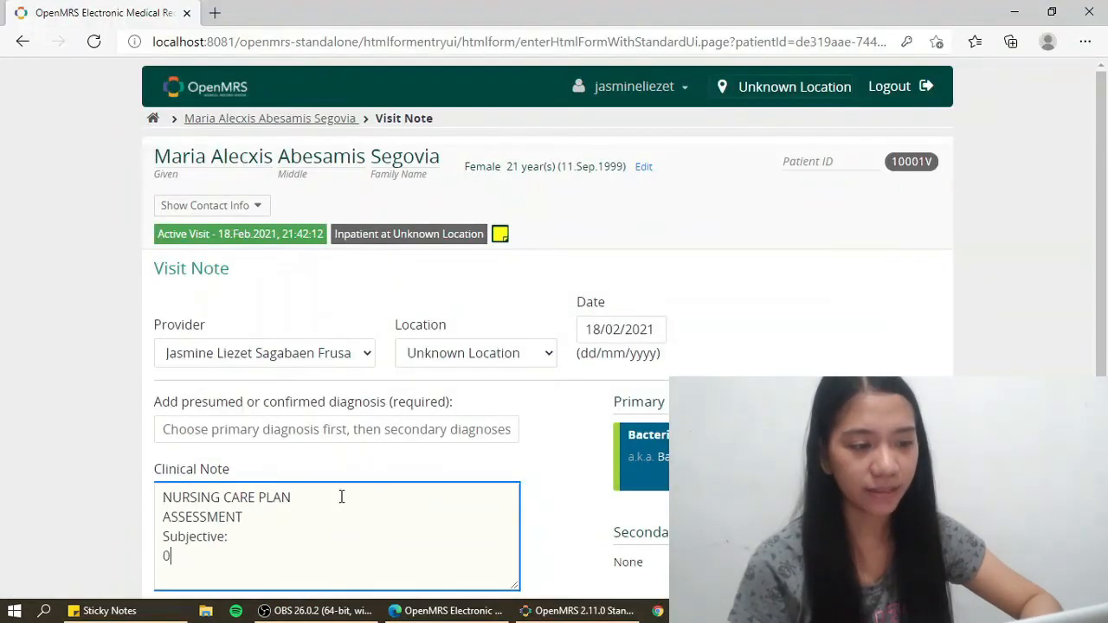
- Write the patient's Tagalog statement about stool frequency, then add an Objective: heading
text(-")
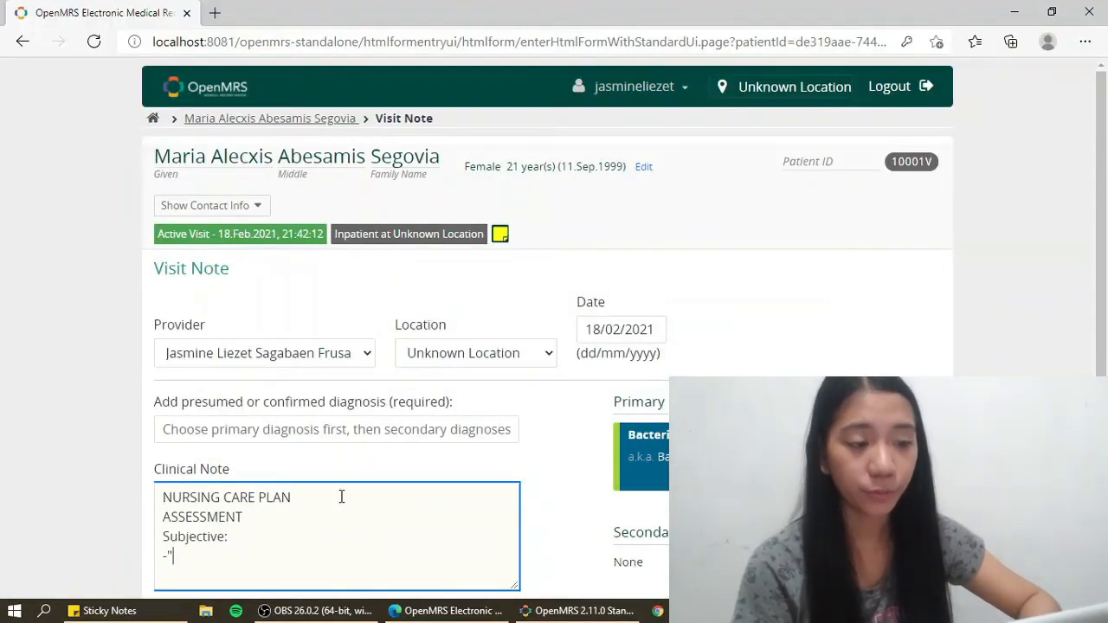
text(Apat na beses na po akong tumat)
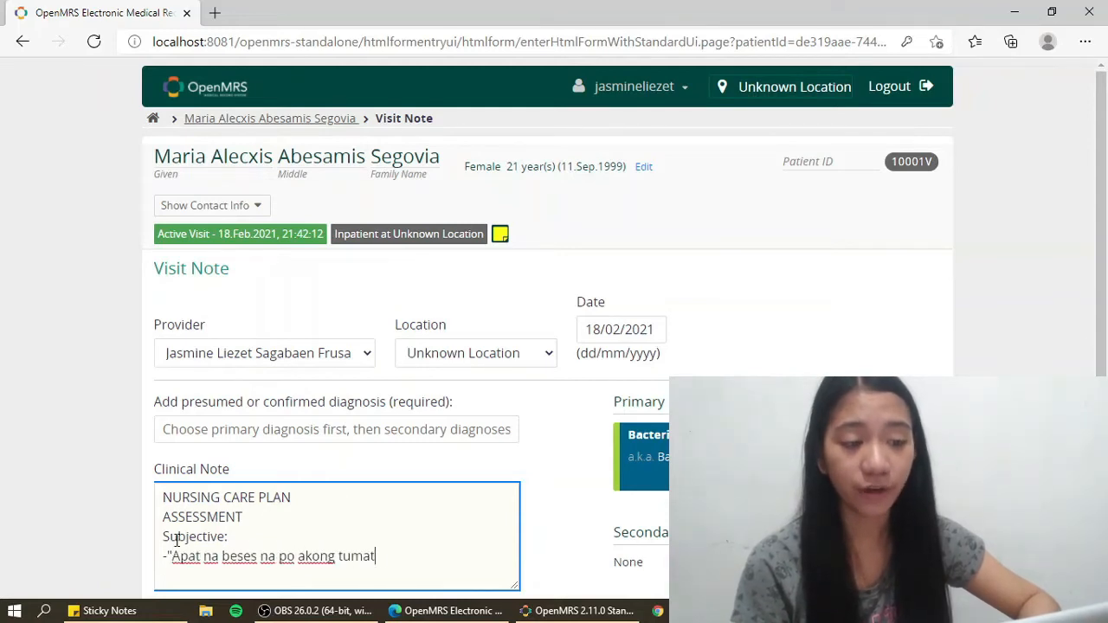
text(ae ngayong araw, kahapon naman po ay tatl)
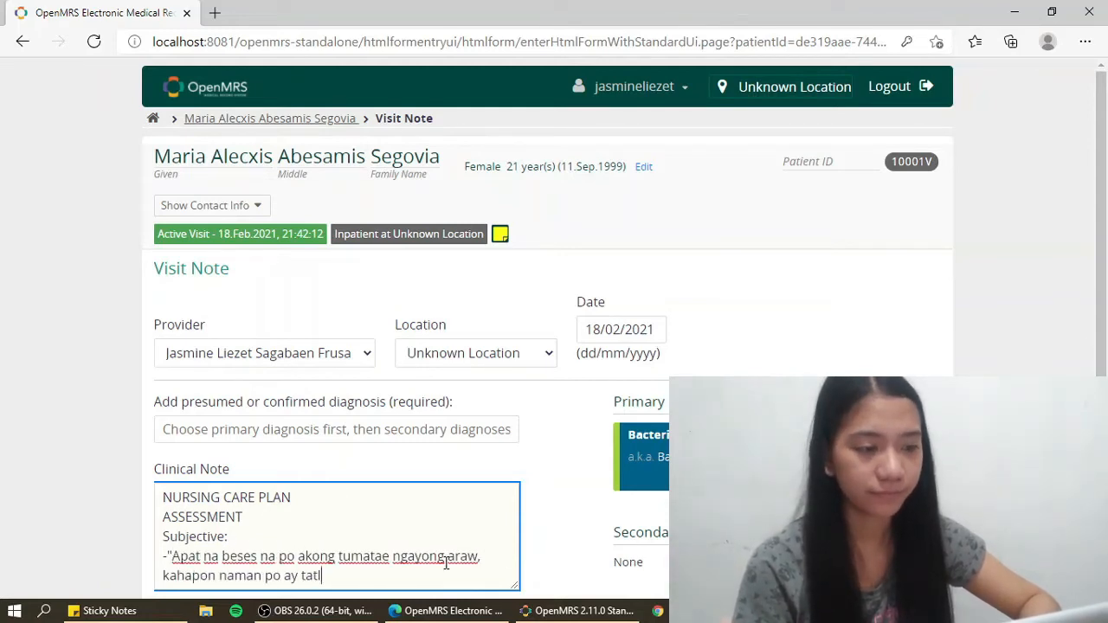
text(ong beses. At)
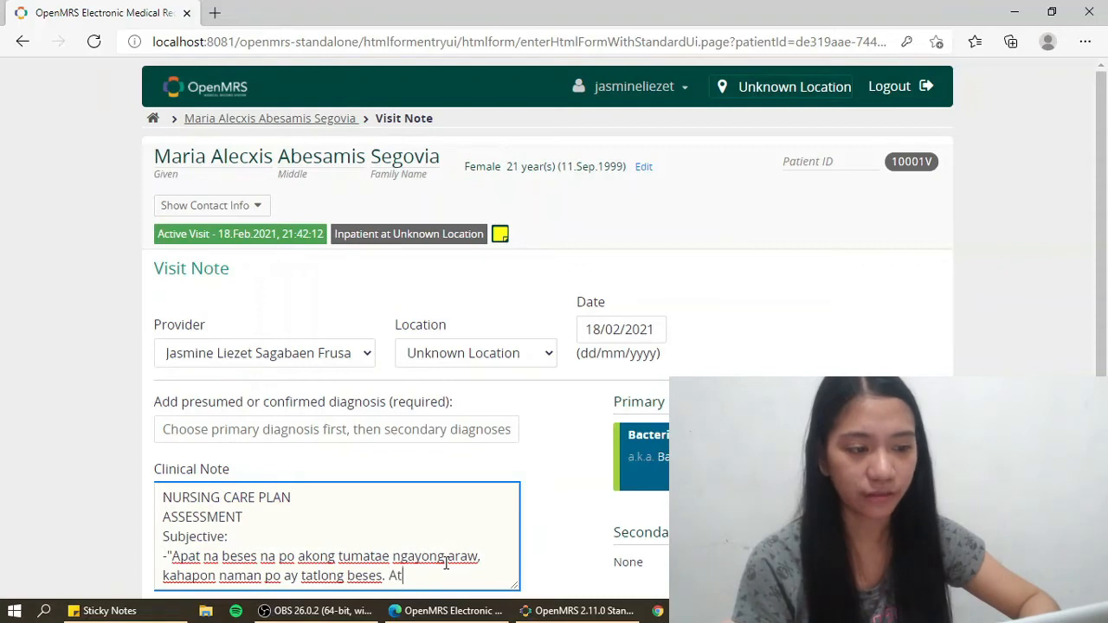
text( madalas din po akong sumusuka o parang ans)
text(usuka,)
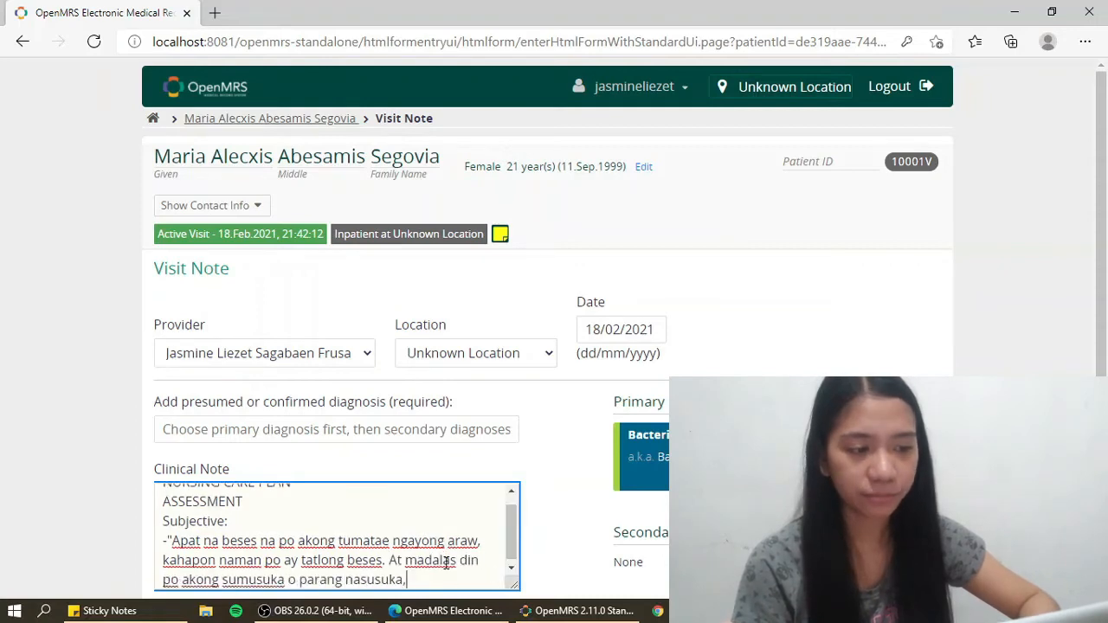
text(" as verbalized by the patient.)
key(Return)
text(Objective)
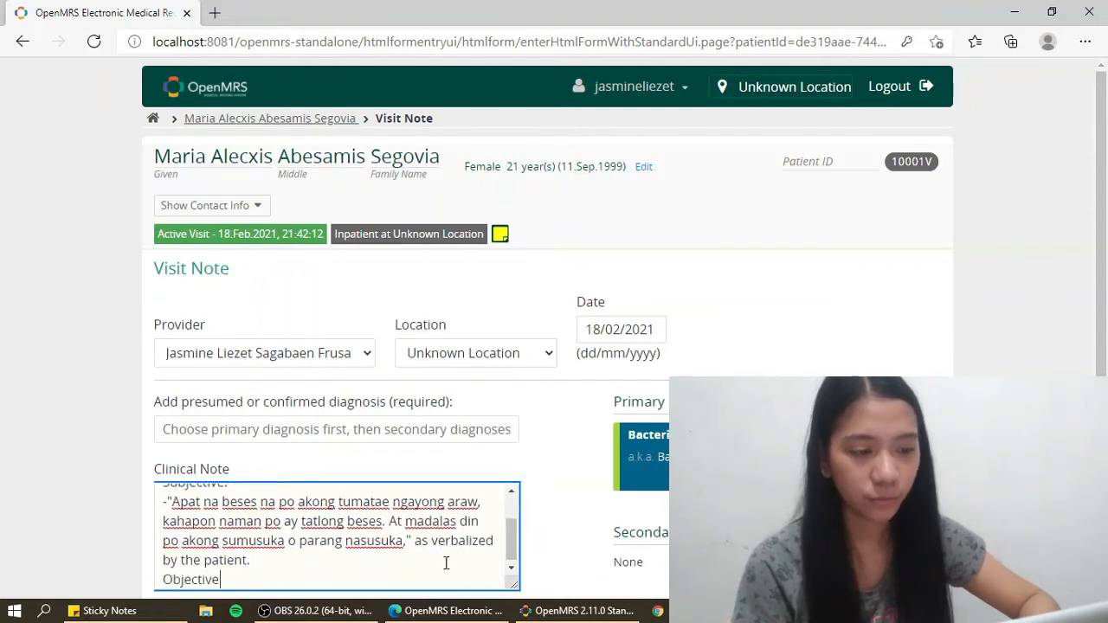
text(:)
key(Return)
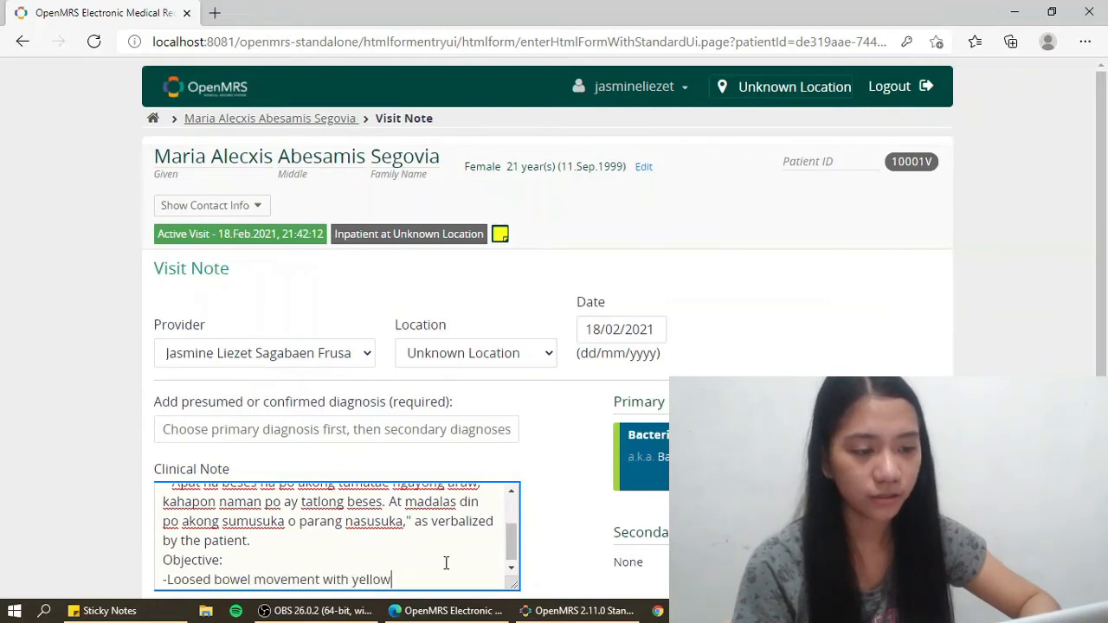
- List objective findings: yellowish watery stools, increased bowel sounds, nausea and vomiting, abdominal cramping
text(-Loosed bowel movement with yellowish watery stool m)
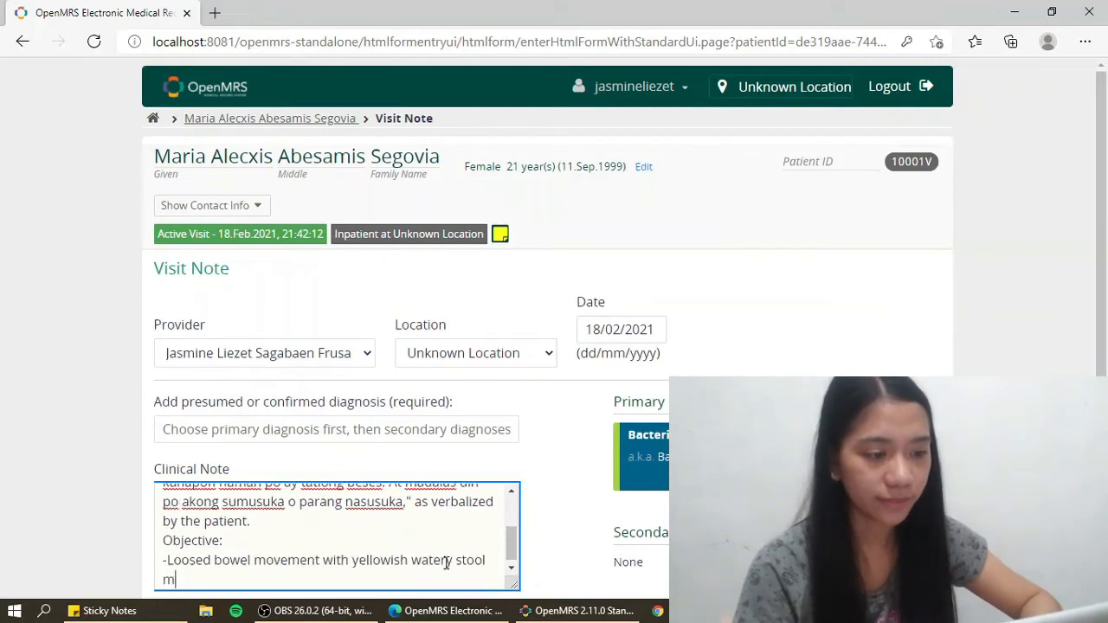
text(inimum of thrice a day.)
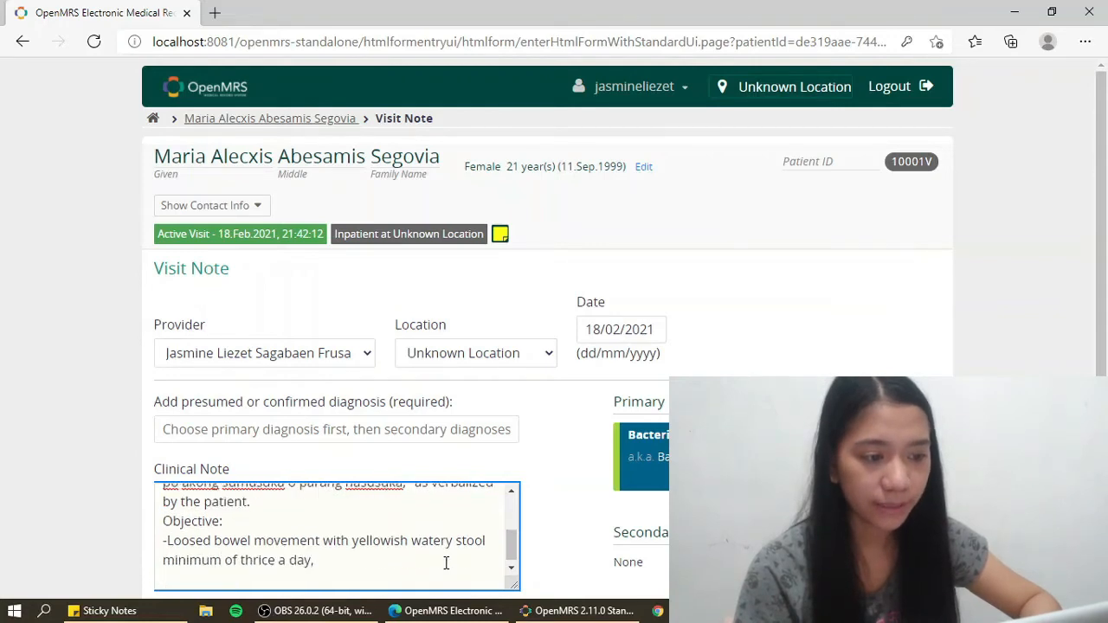
key(Return)
text(-Increased bowel sounds/peristalsis)
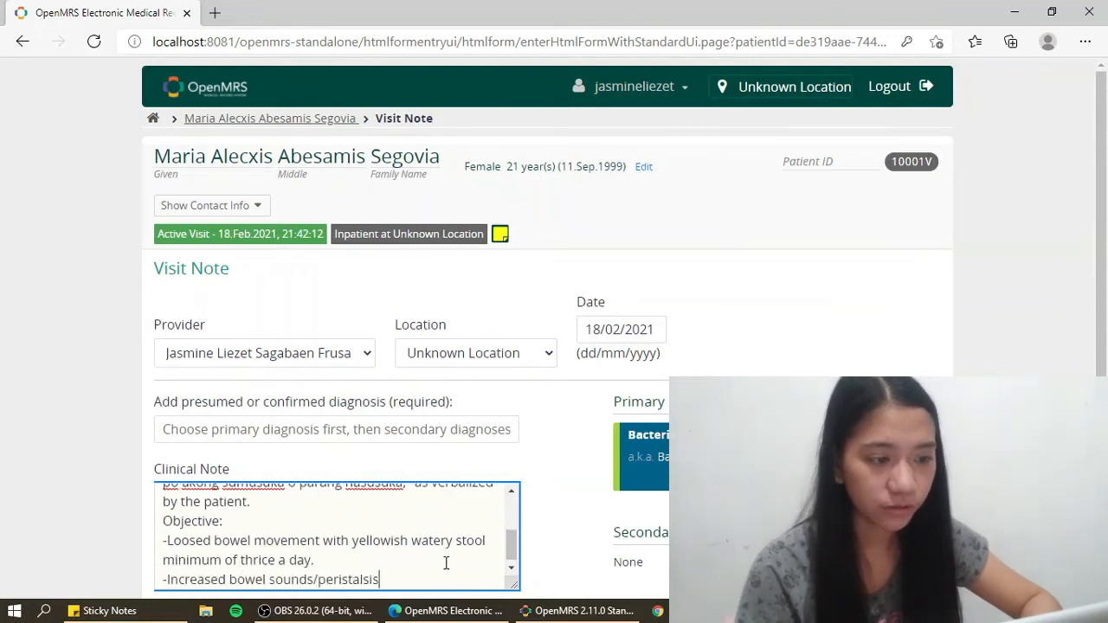
key(Return)
text(-Nausea an)
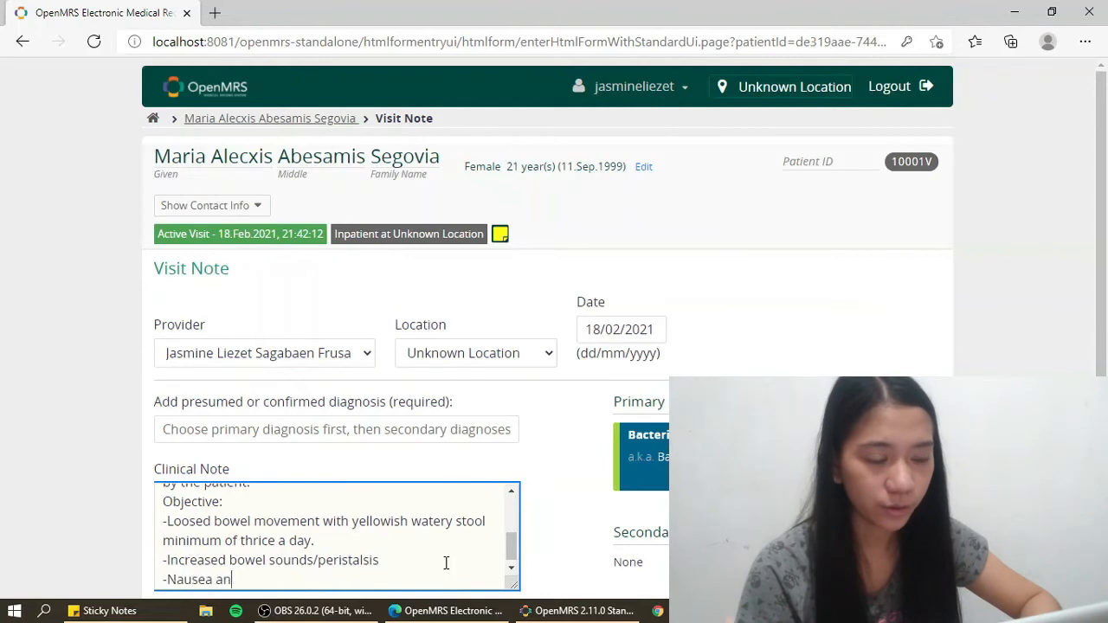
text(d vomiting)
key(Return)
text(-Abdominal cra)
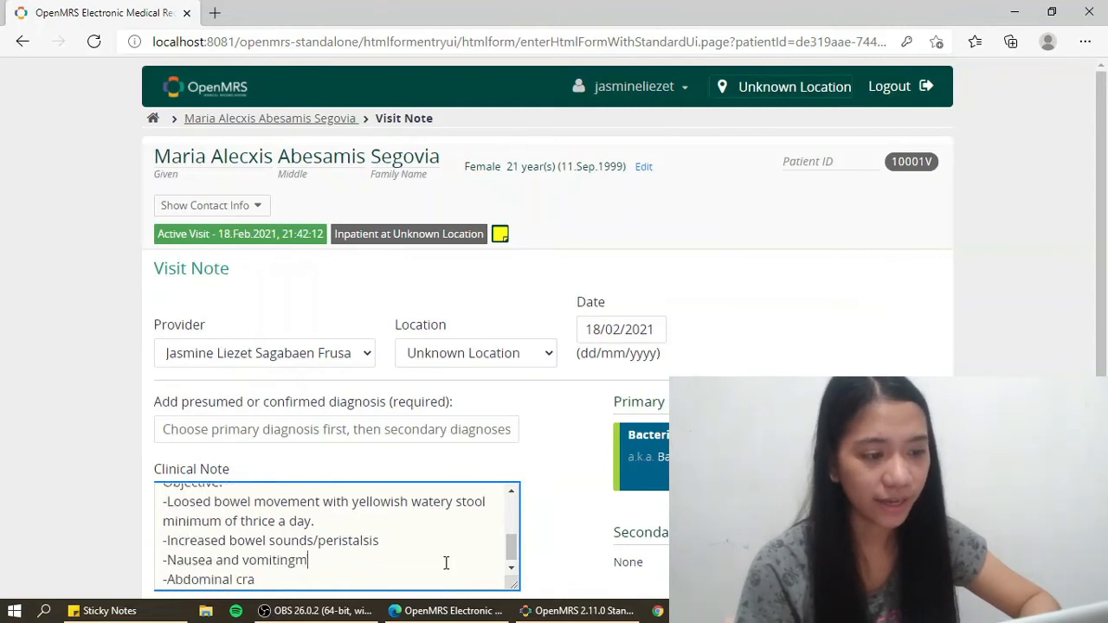
text(mping)
key(Return)
key(Return)
- Add a DIAGNOSIS section: Bacterial Diarrhea, and diarrhea related to infectious processes
text(DIAGNOSIS)
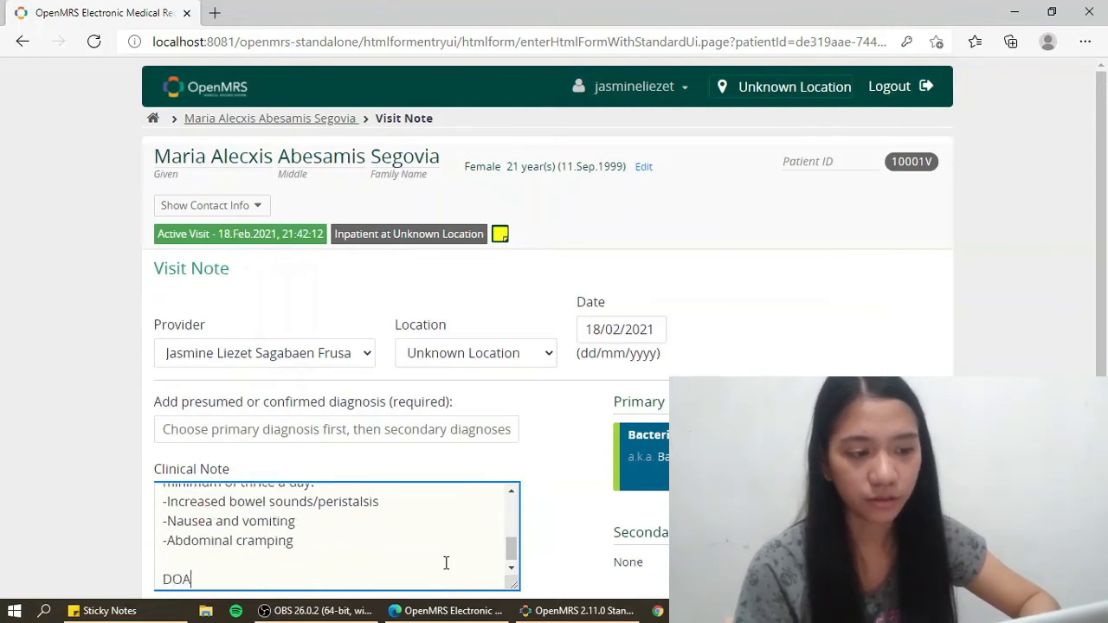
key(Return)
text(Medical Diagnosis: )
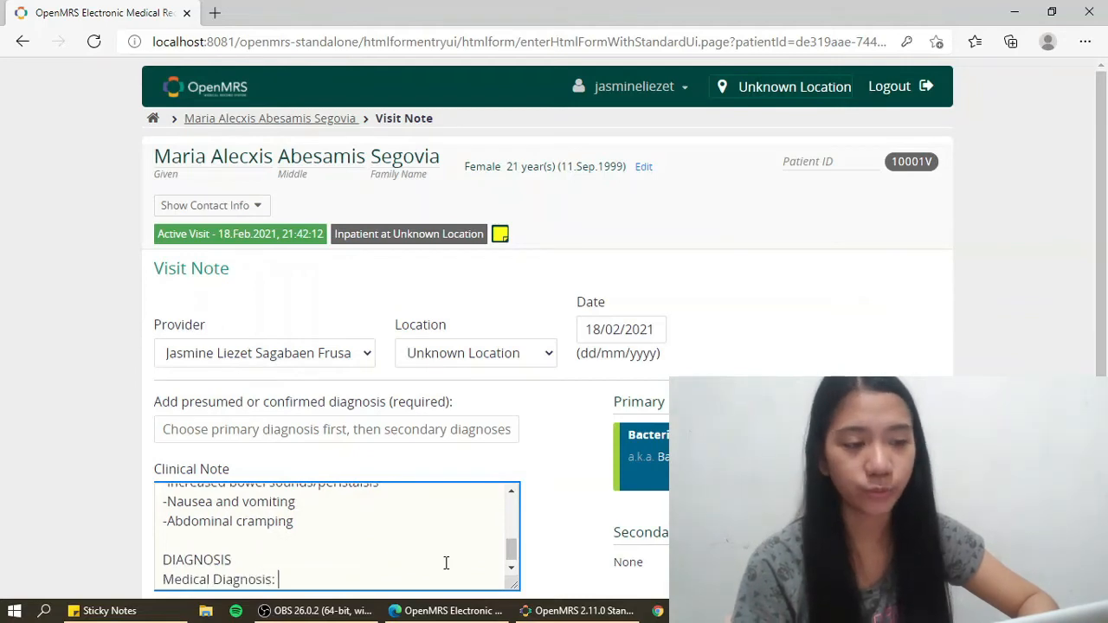
text(Bacterial Diarrhea)
key(Return)
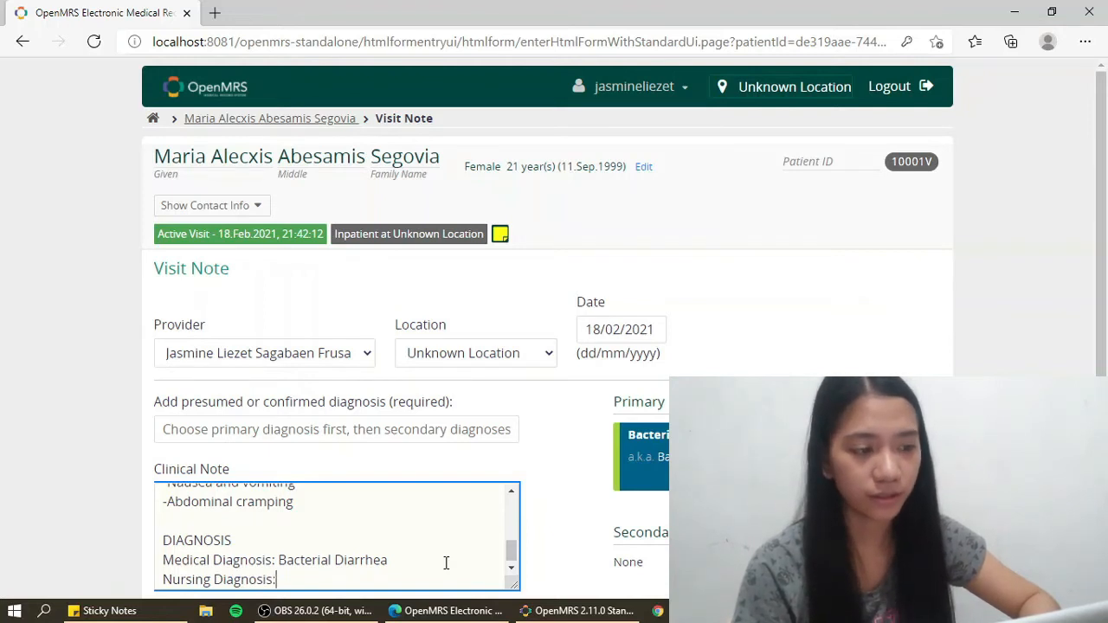
text(Diarrhea related)
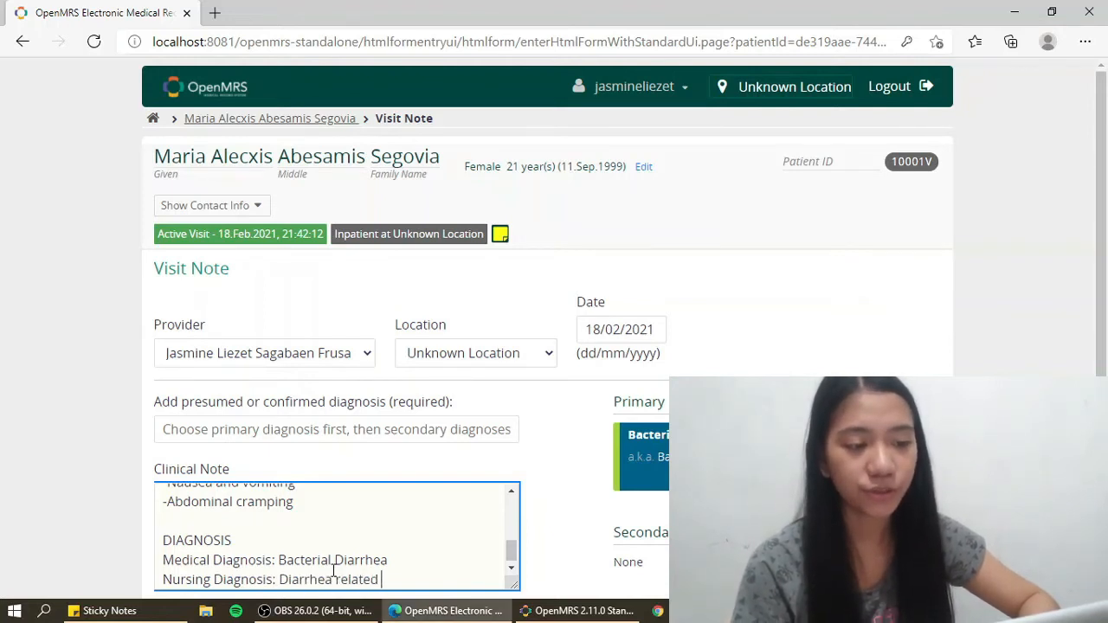
text( to infectious processes)
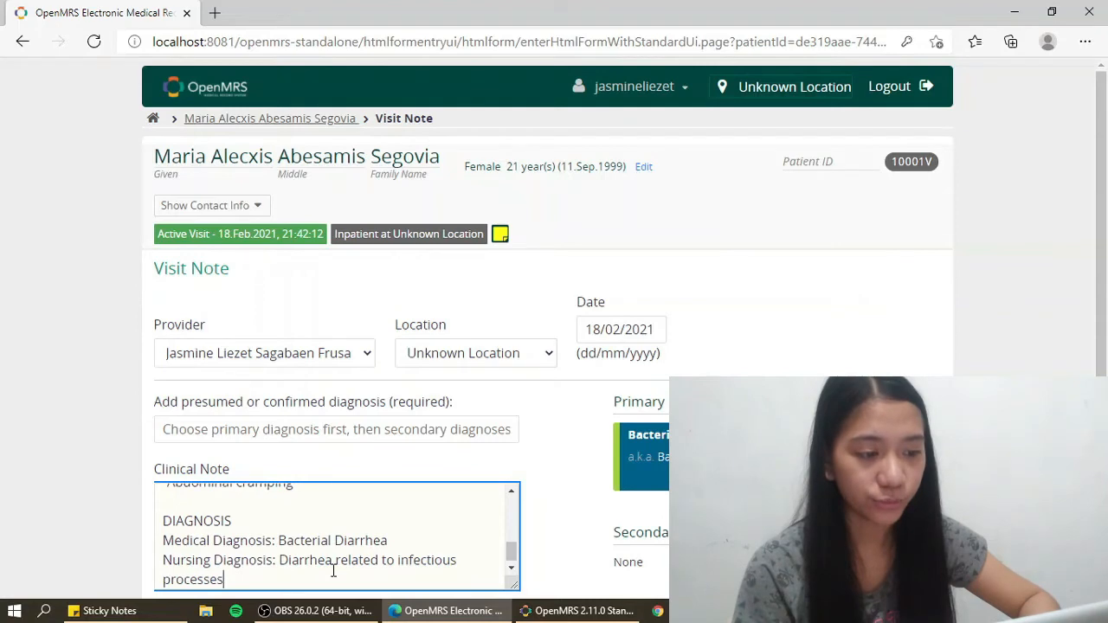
key(Return)
- Add an INFERENCE section explaining gastroenteritis as stomach and intestinal inflammation
key(Return)
text(INFERENCE)
key(Return)
text(-)
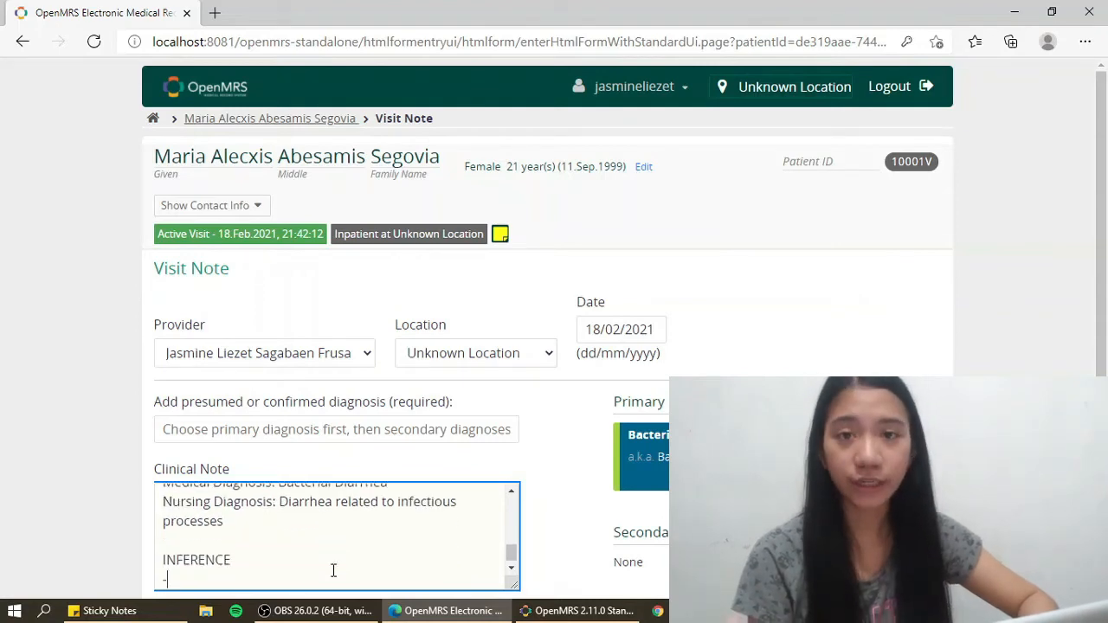
text(Gastroenteritis is an i)
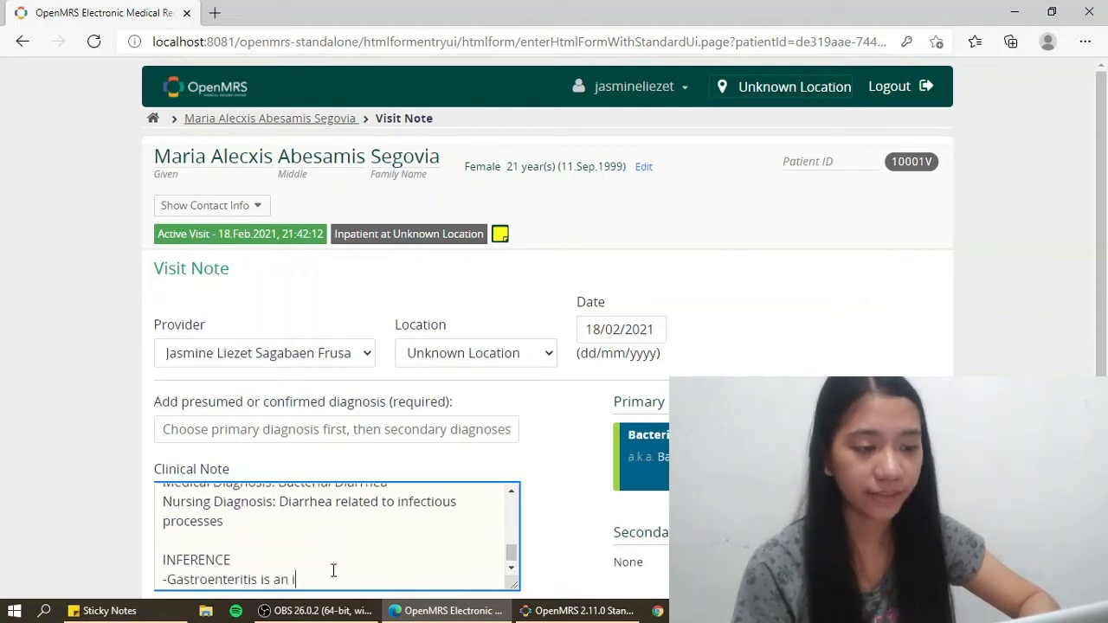
text(nflammation of the stomach and in)
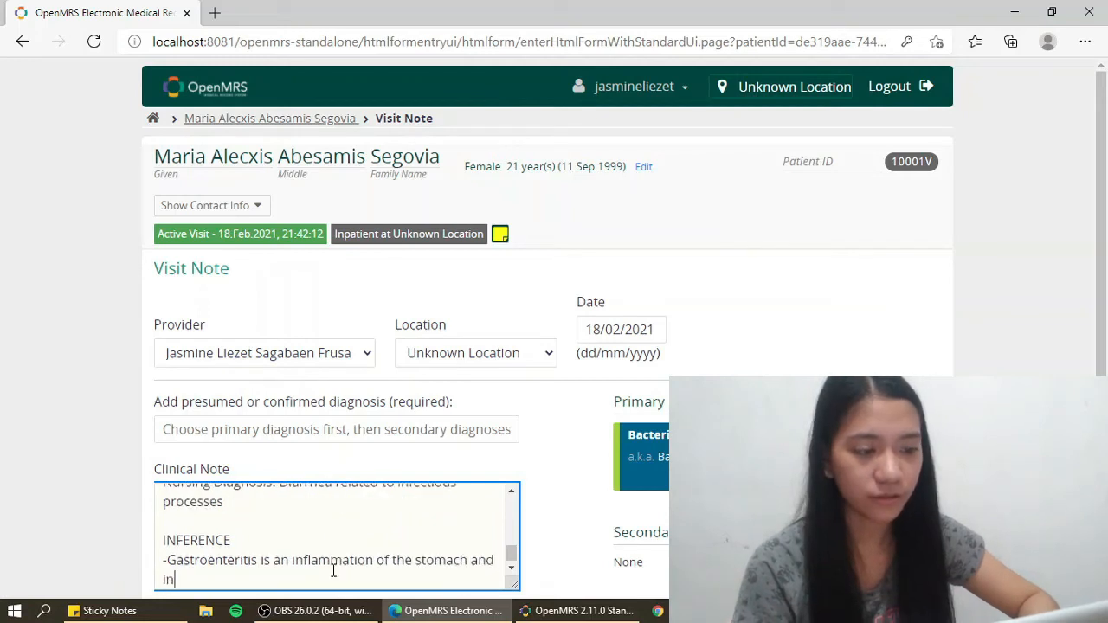
text(testinal tract that pri)
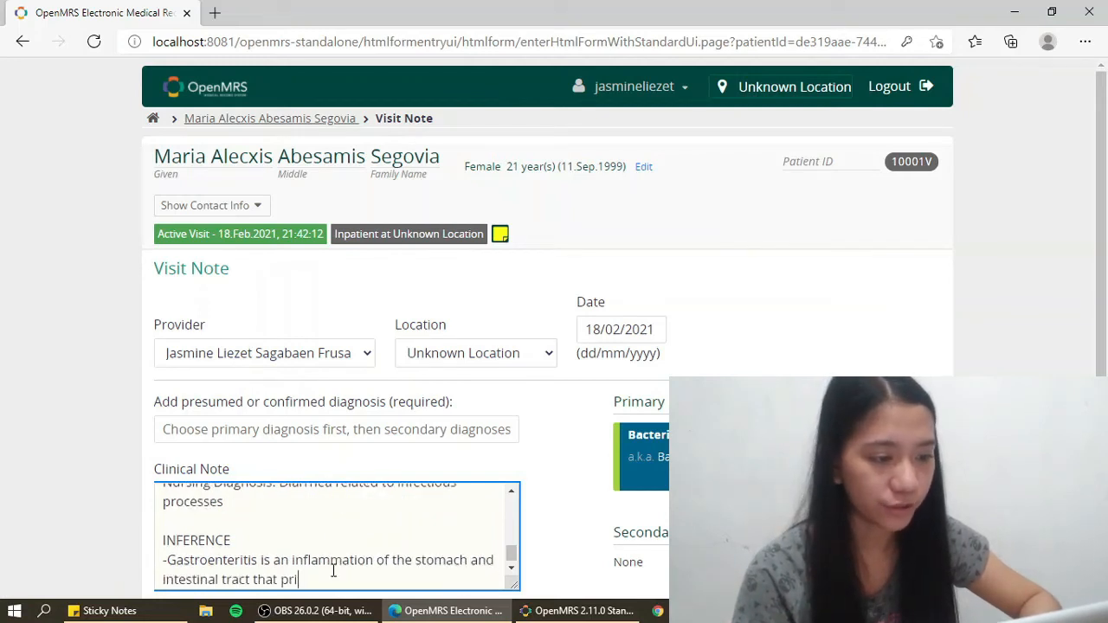
text(marily affects )
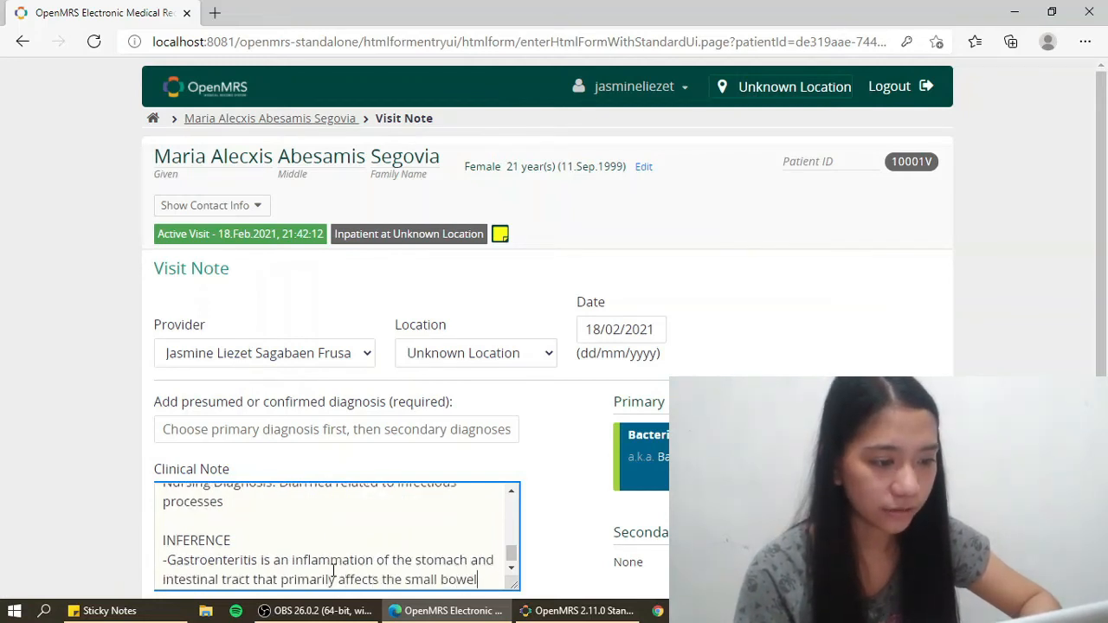
text(the small bowel)
key(Return)
key(Return)
- Start PLANNING with a short-term goal of the mother gaining knowledge within 2-3 hours
text(PLANNING)
key(Return)
text(SH)
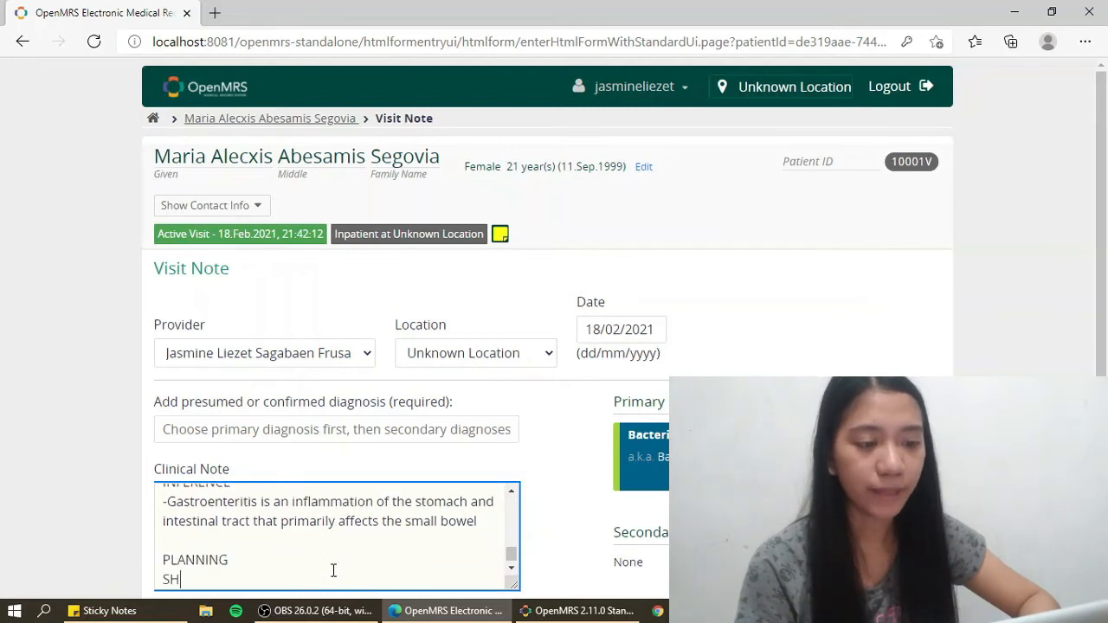
text(ORT TERM:)
key(Return)
text(-Afte)
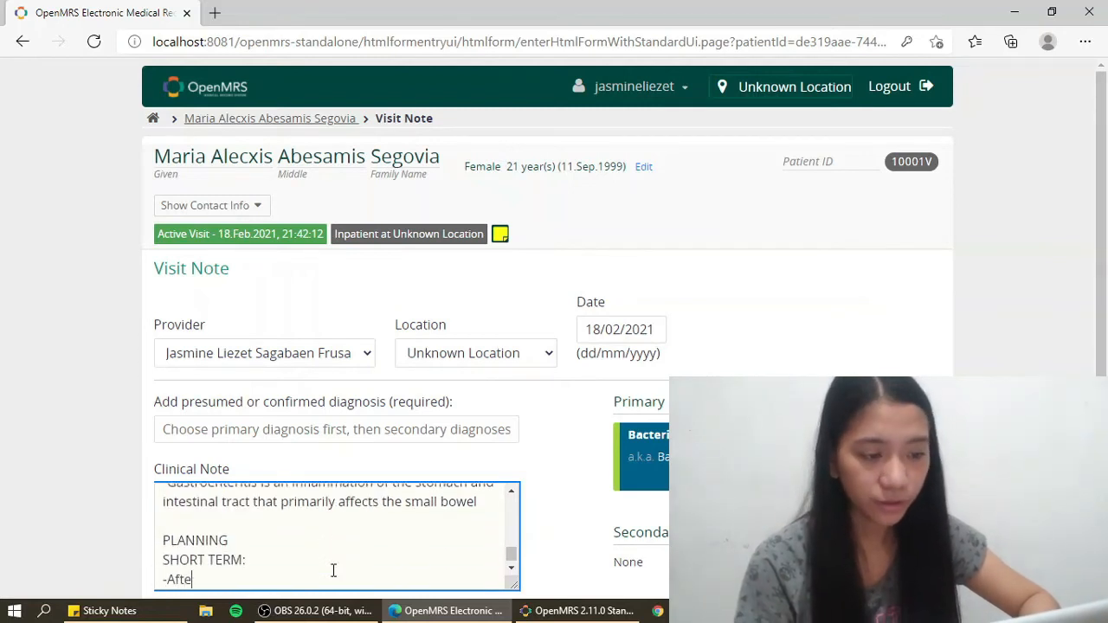
text(r 2-3hrs of nursing interven)
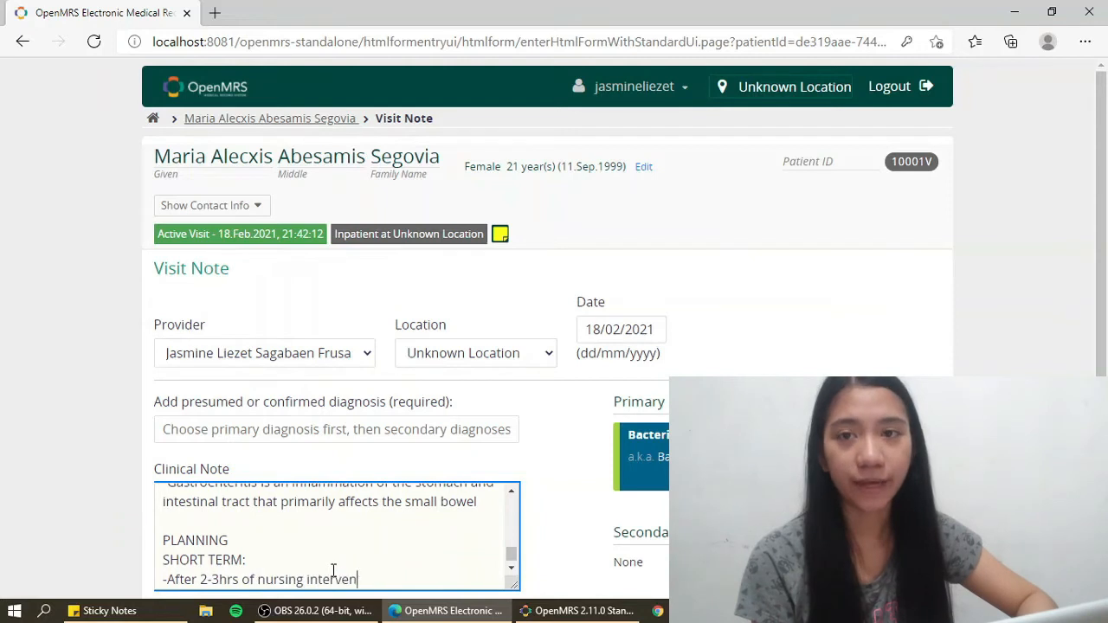
text(tions, the patient's mother)
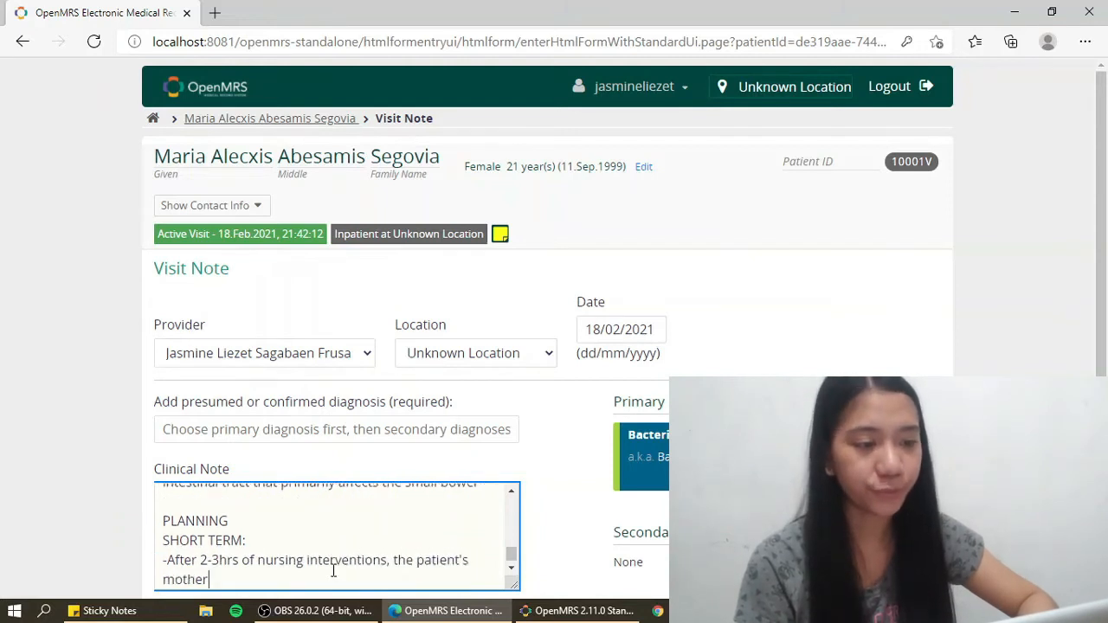
text( will gain knowledge a)
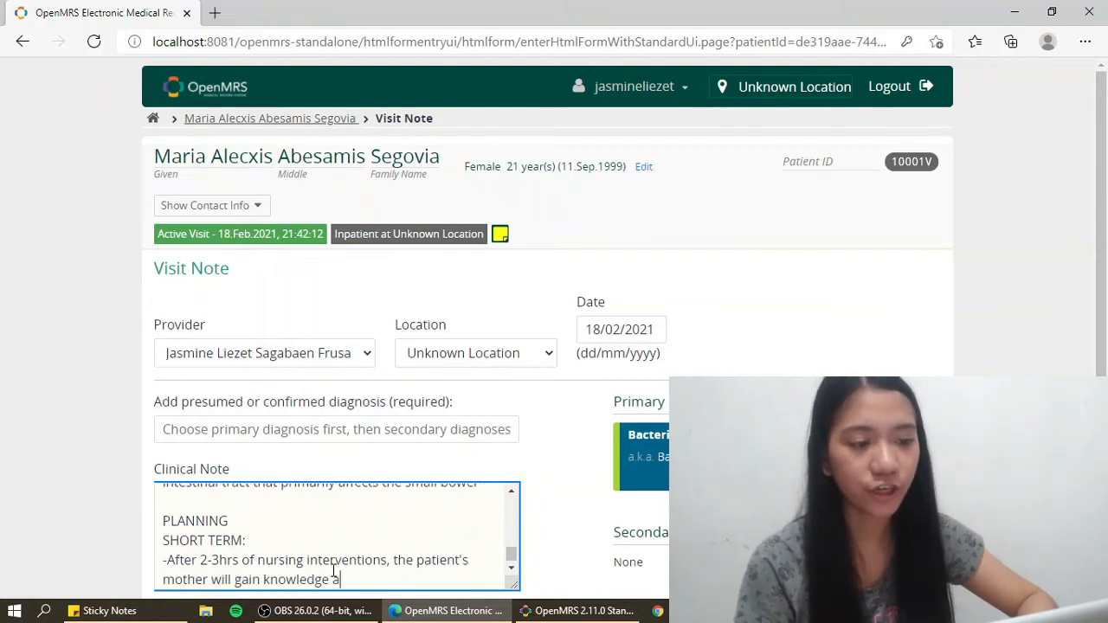
text(bout diarrhea)
key(Return)
key(Return)
- Add two short-term expected outcomes, ending with verbalizing the rationale for the treatment regime
text(EXPECTED OUTC)
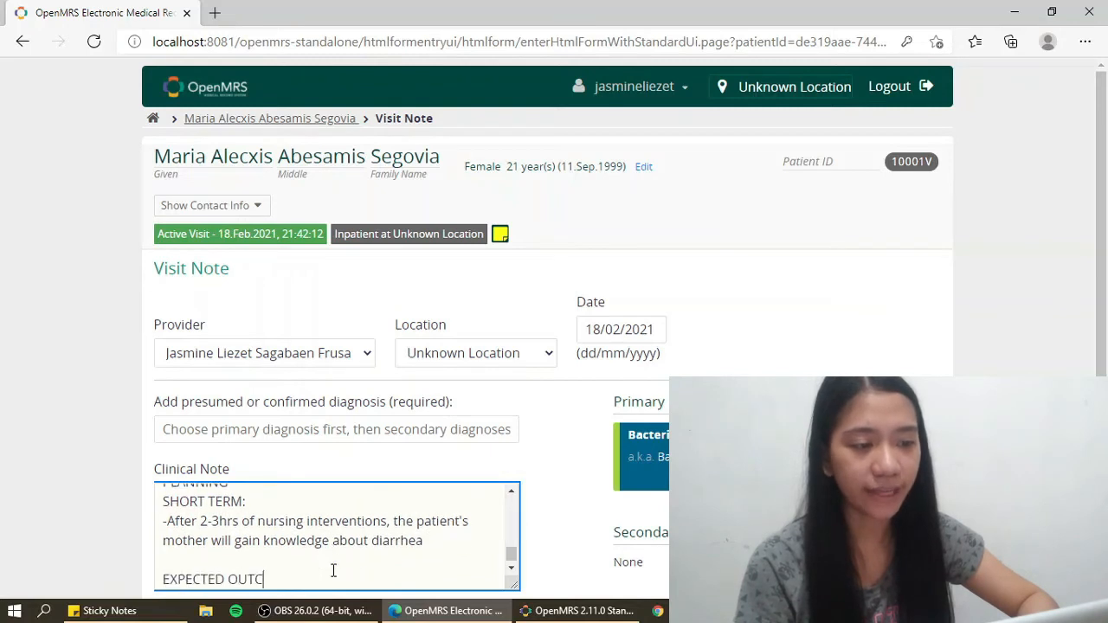
text(OME:)
key(Return)
text(-The patient will verbalize understand)
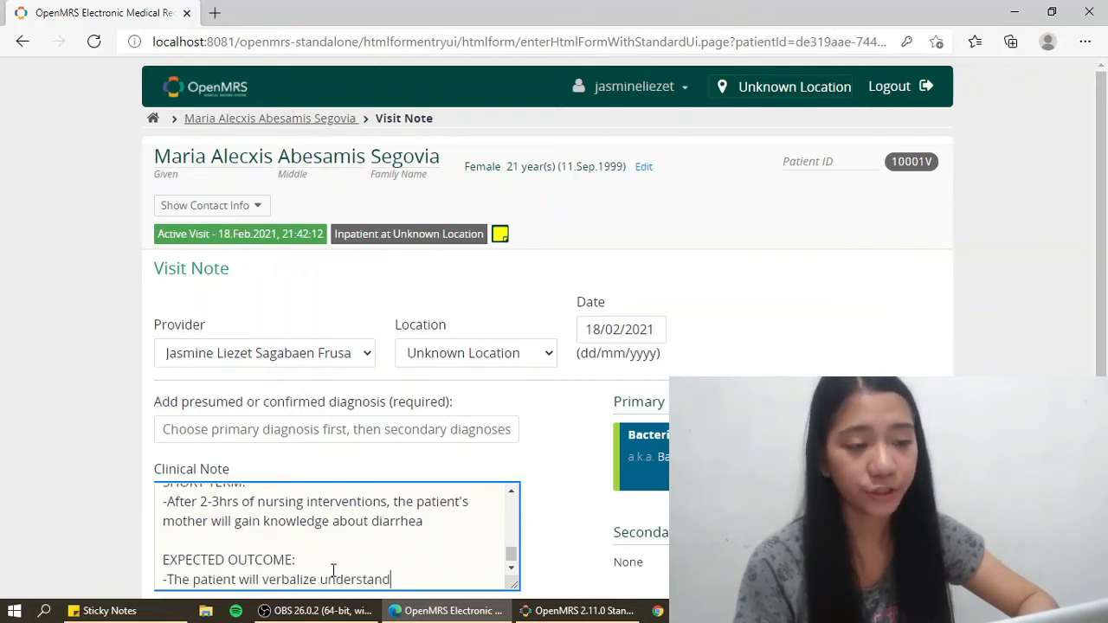
text(in of cau)
key(Left)
key(Left)
key(Left)
key(Left)
key(Left)
text(g)
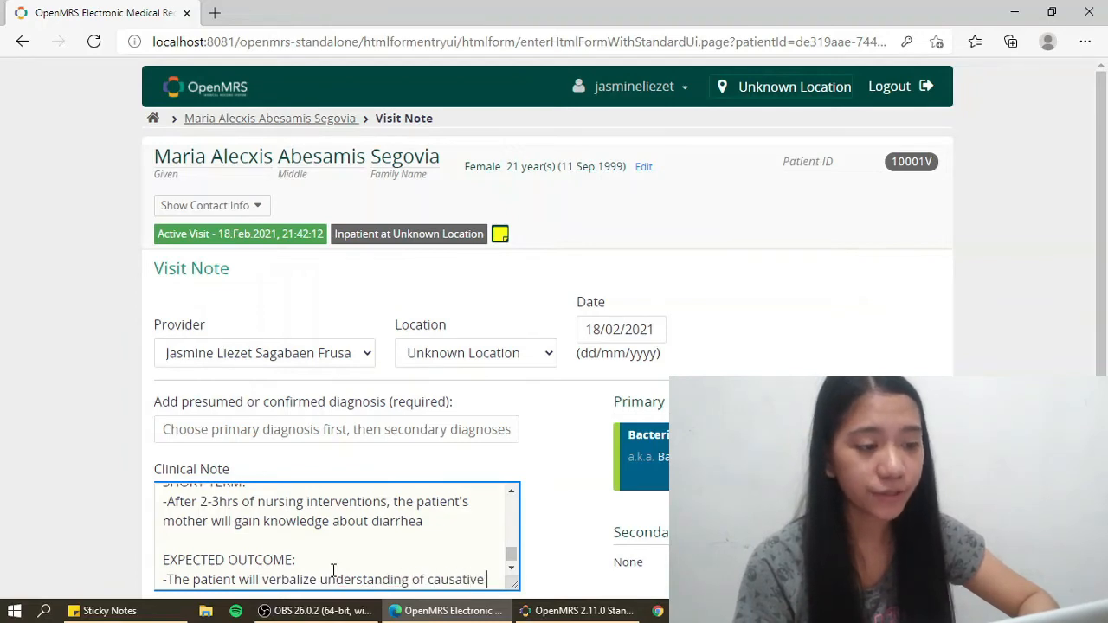
text(factor.)
key(Return)
text(-Verbaliz)
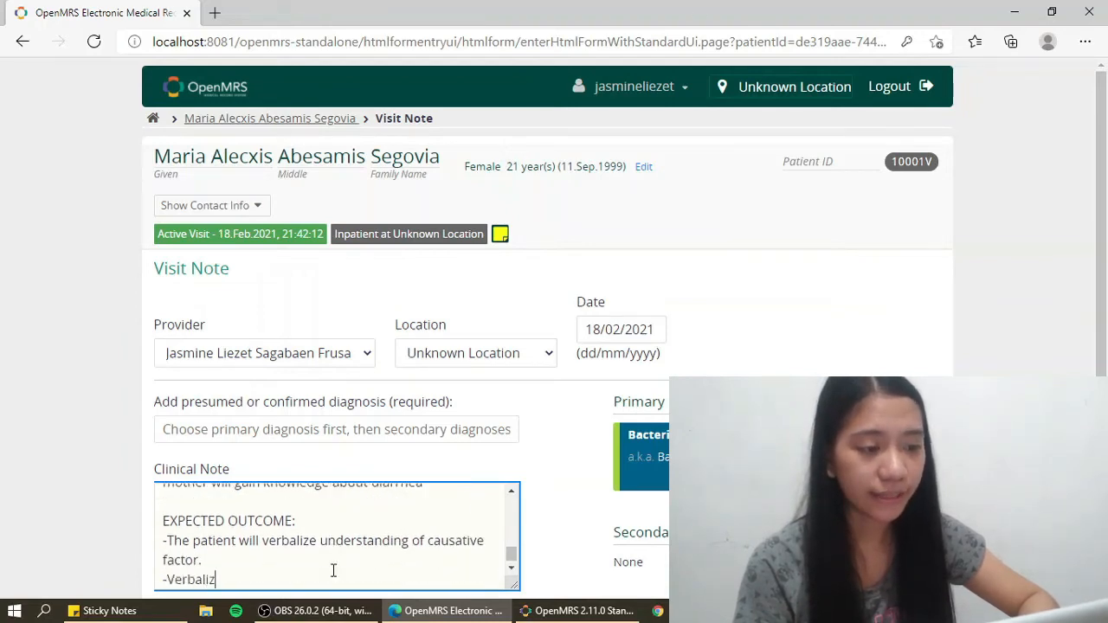
text(e the rationale f)
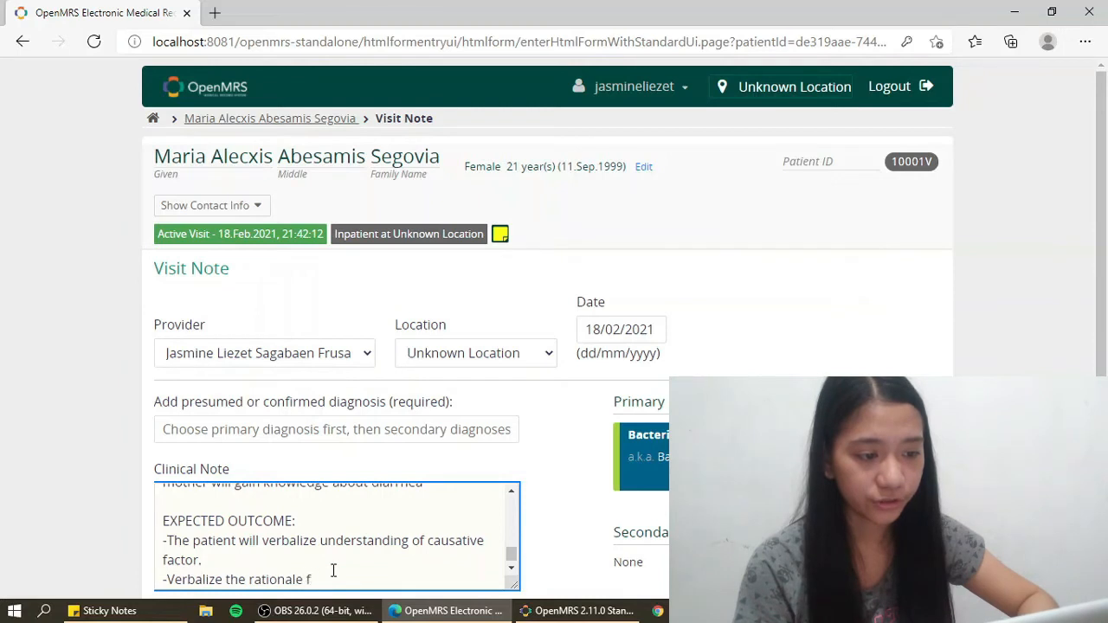
text(or the treatment regime)
key(Return)
- Add the LONG TERM goal: patient free from diarrhea after 1-2 days of interventions
key(Return)
text(LONG TERM:)
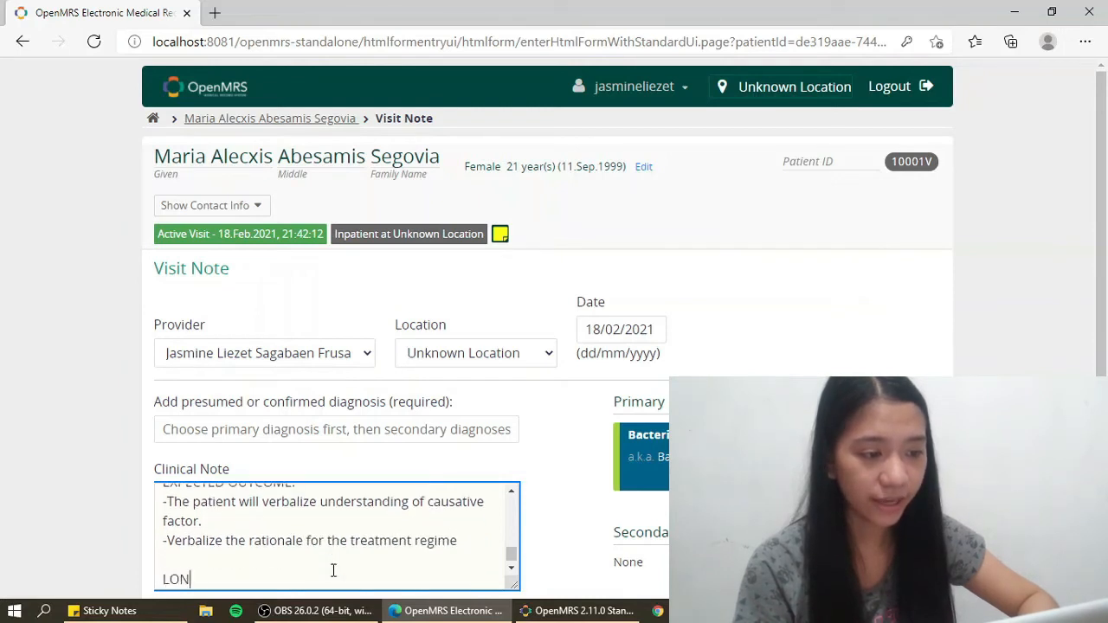
key(Return)
text(-After 1-2 days of nursing interventions,)
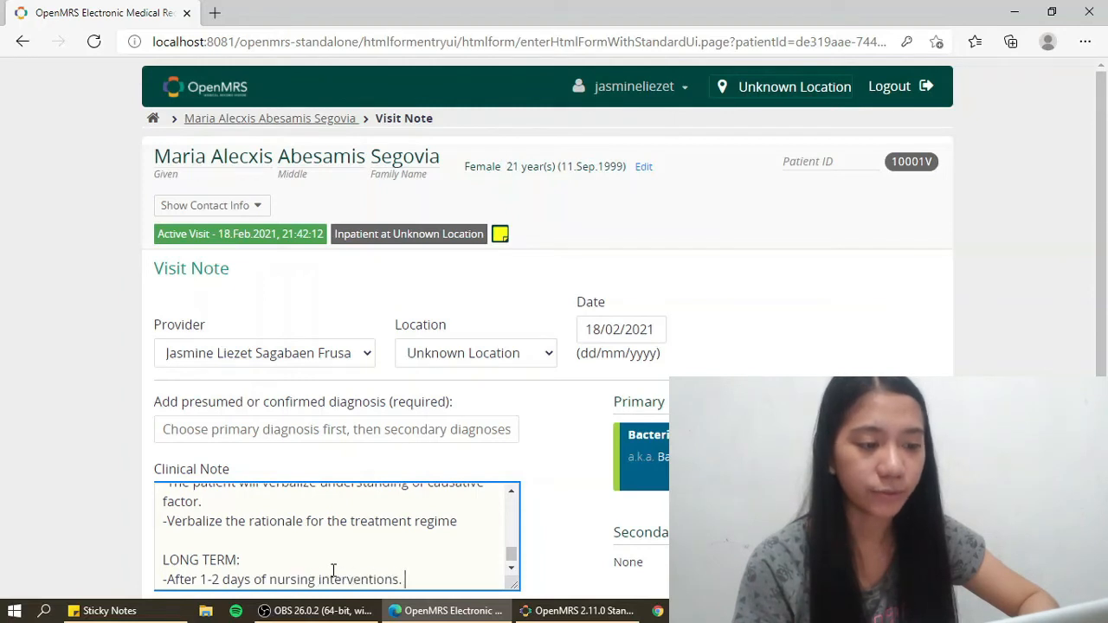
text( the patient will be freen)
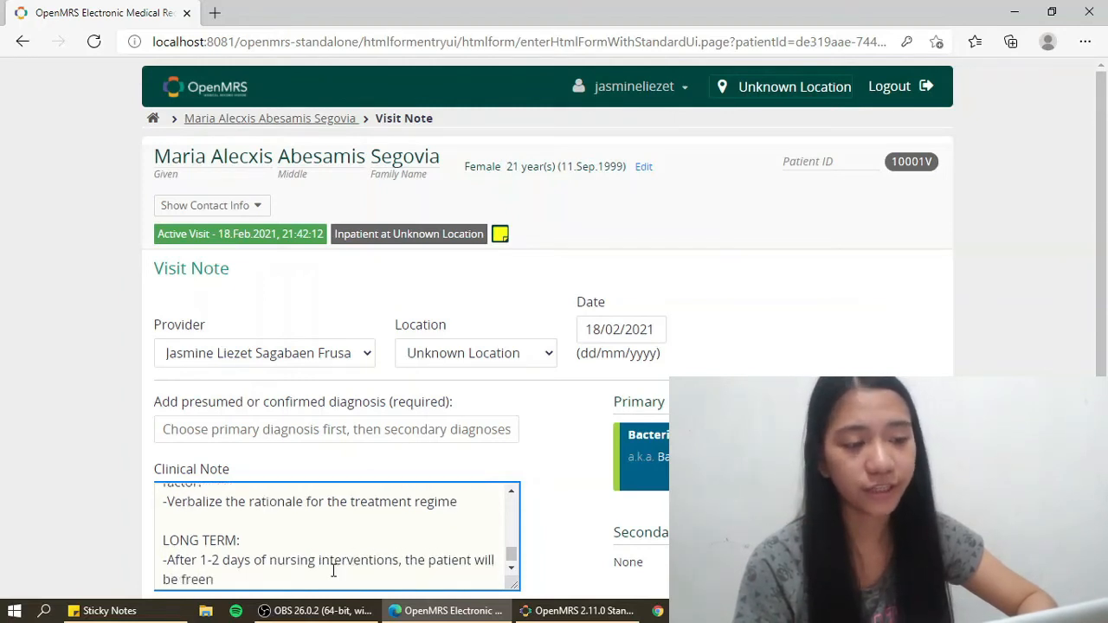
key(BackSpace)
text(from diarrhea)
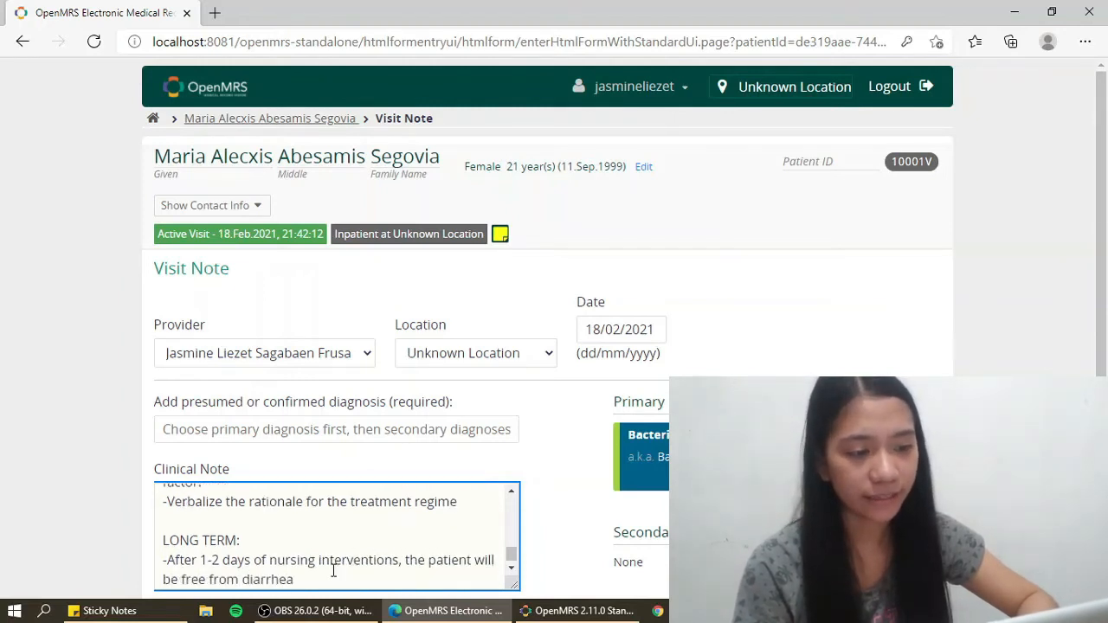
text(.)
key(Return)
key(Return)
- List expected outcomes: re-establish normal bowel movement and reduce stool frequency
text(EXPECTED OUTCOME:)
key(Return)
text(-)
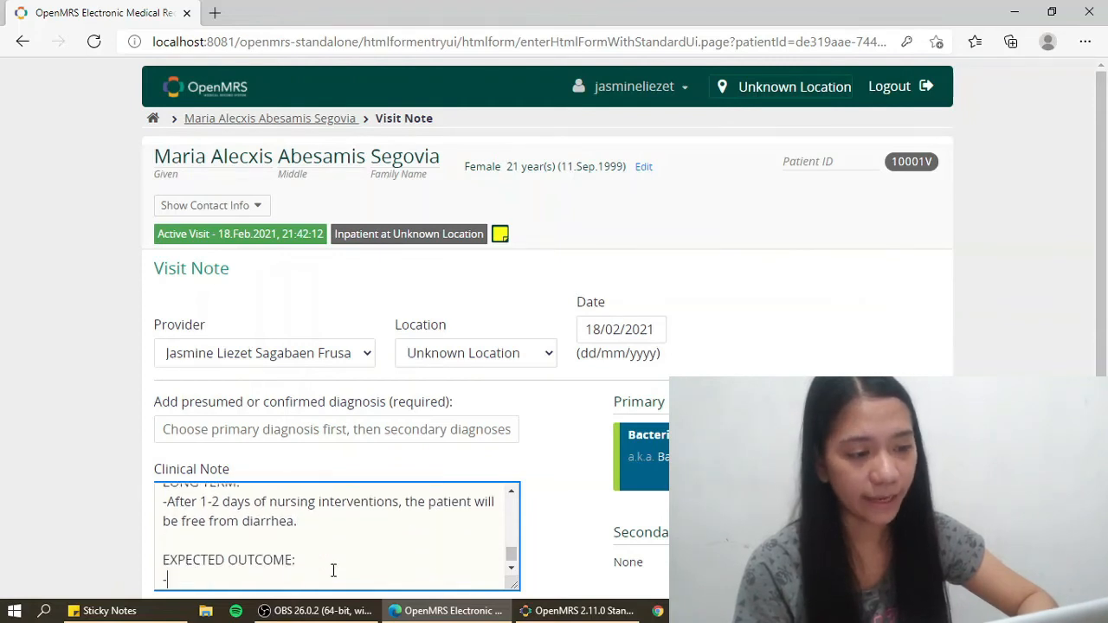
text(Re-establish and main)
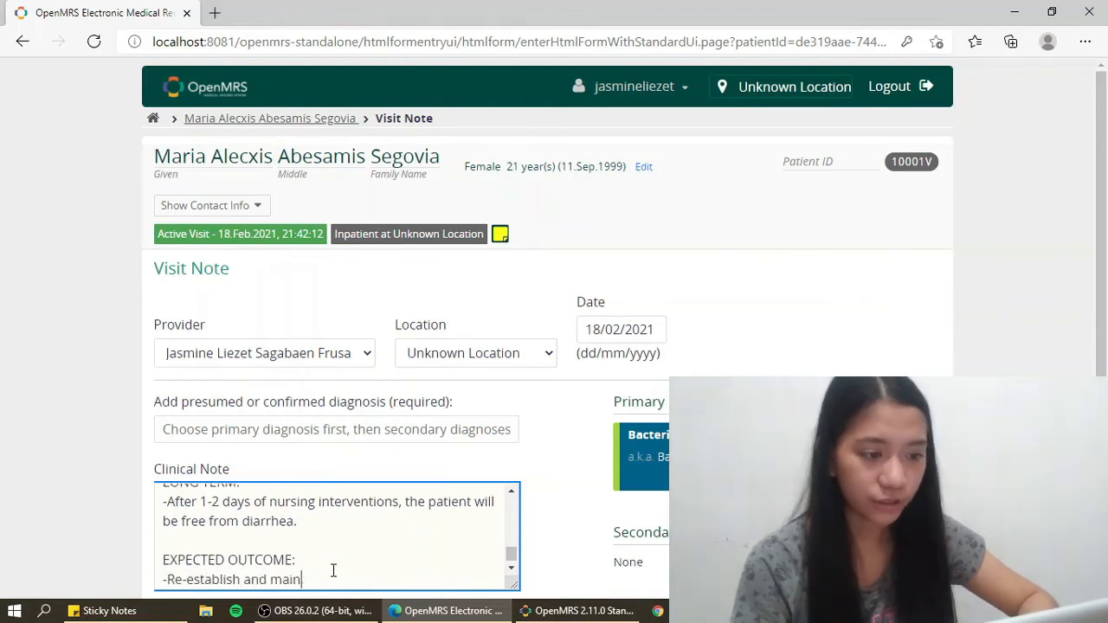
text(tain normal bowel movement)
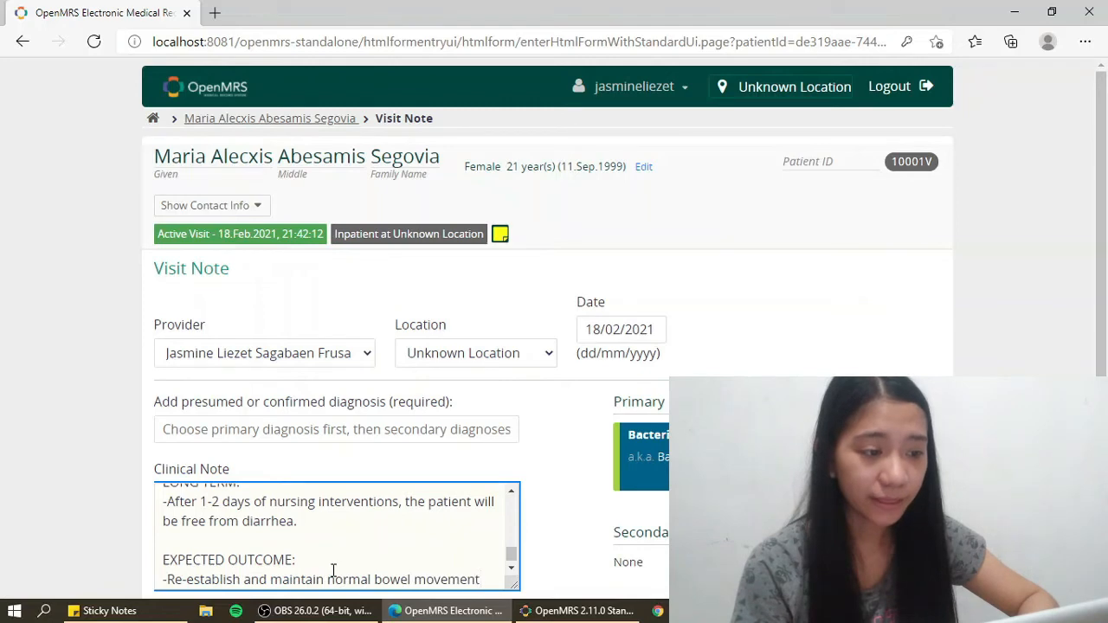
key(Return)
text(-Reduction in frequency)
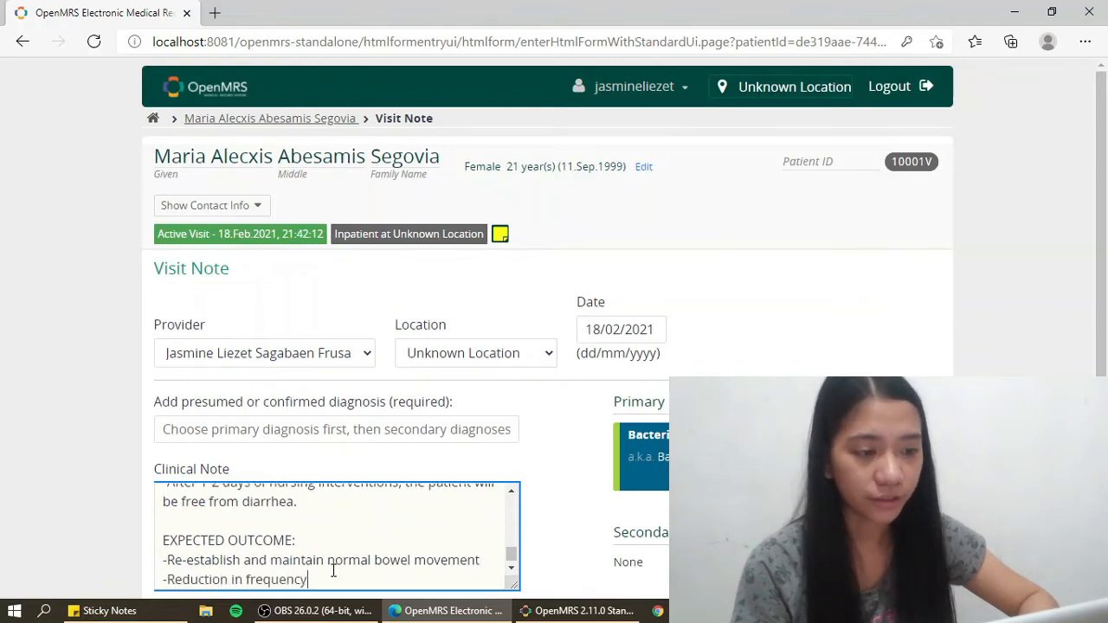
text( of stools)
key(Return)
key(Return)
- Under a NURSING INTERVENTIONS heading, add 1. auscultate abdomen and 2. discuss causative factors, each with rationale
text(NURSING INTERVENTIONS)
key(Return)
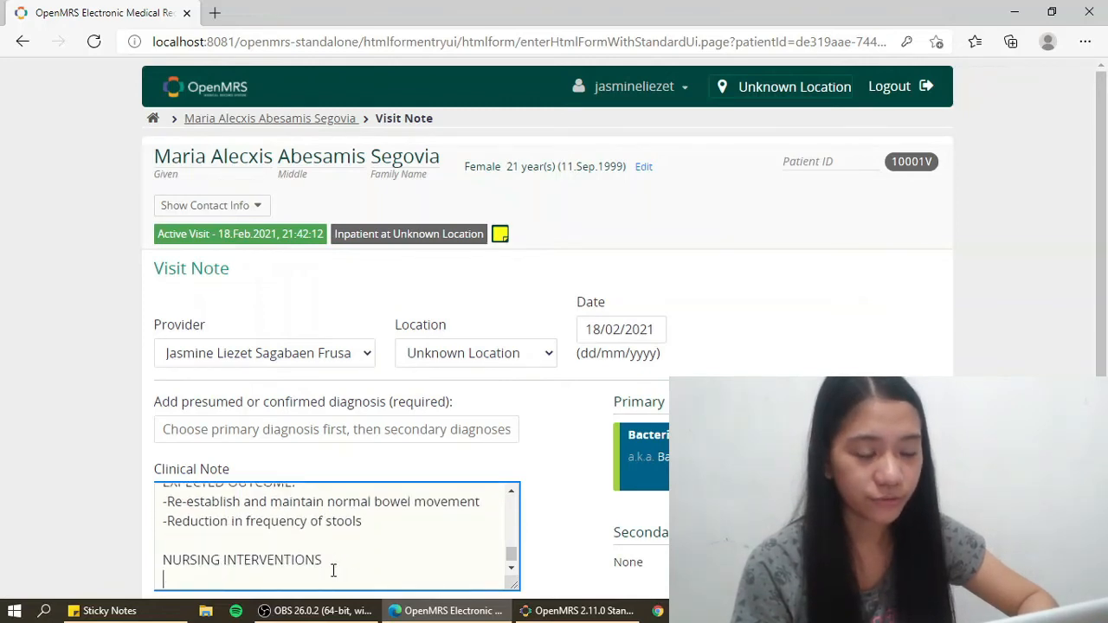
text(-Auscultate the)
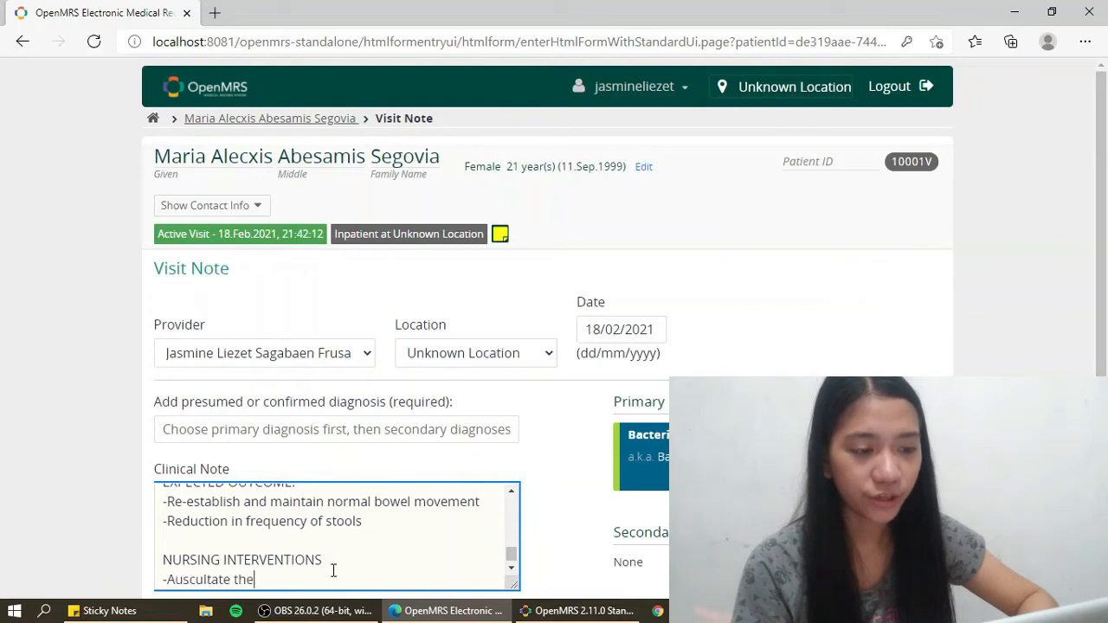
text( abdomen)
key(Return)
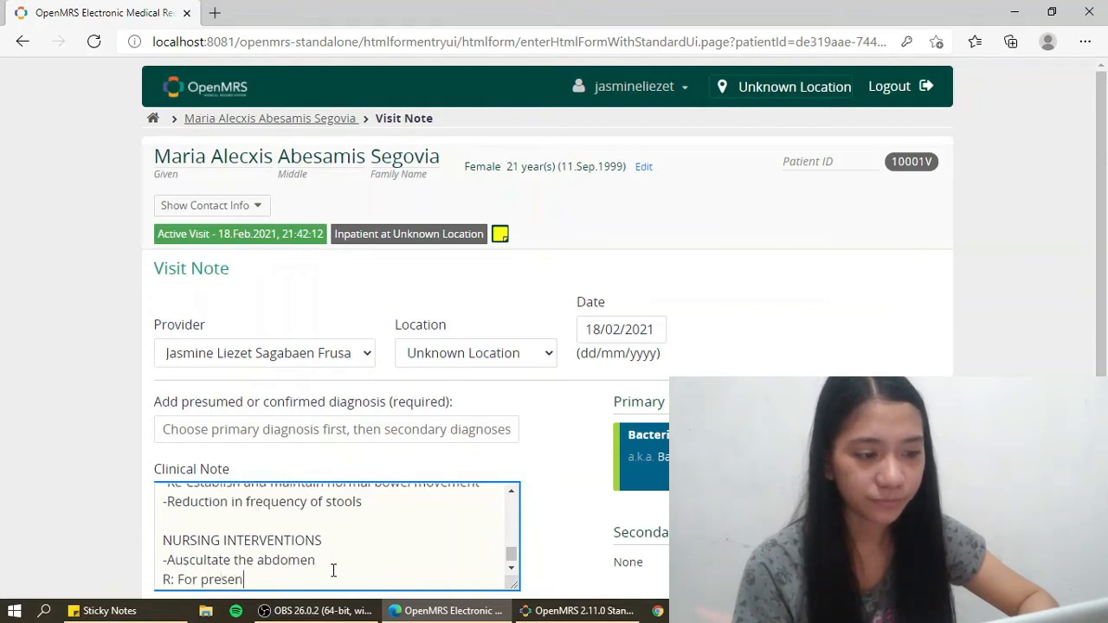
text(R: For presence, location and )
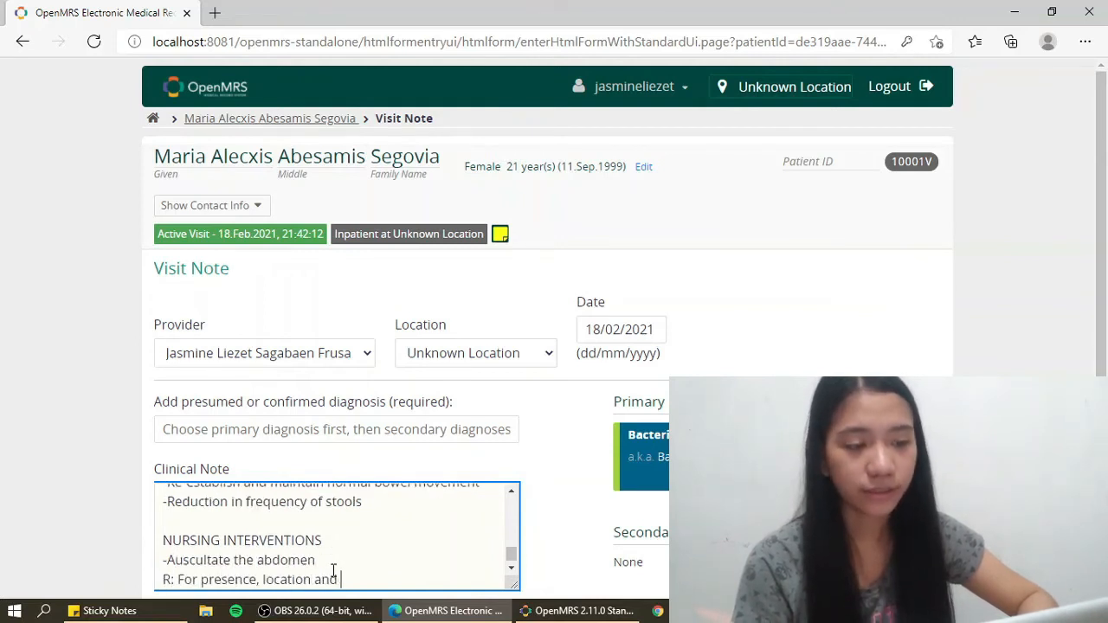
text(characteristics of bowel sounds)
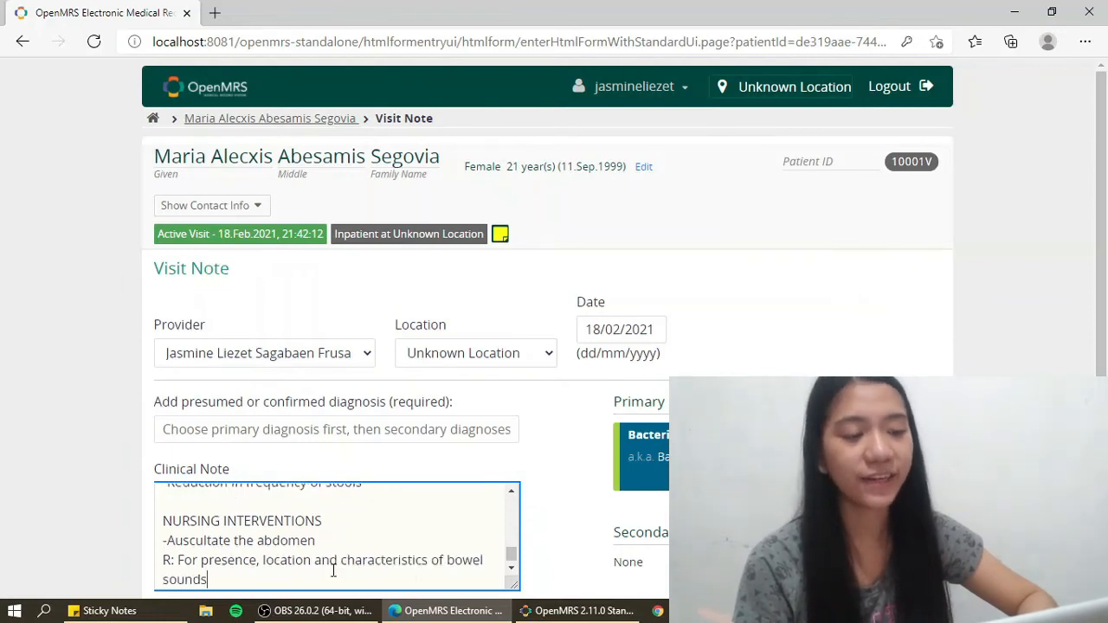
key(Return)
text(2. Discuss)
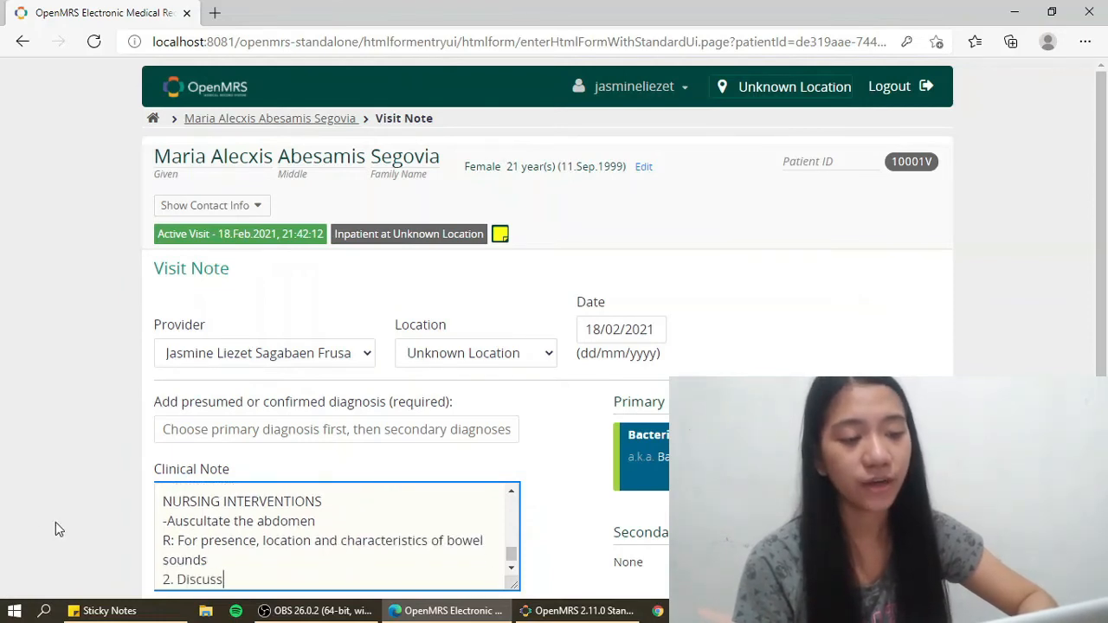
click(167, 521)
key(BackSpace)
text(1.)
click(240, 577)
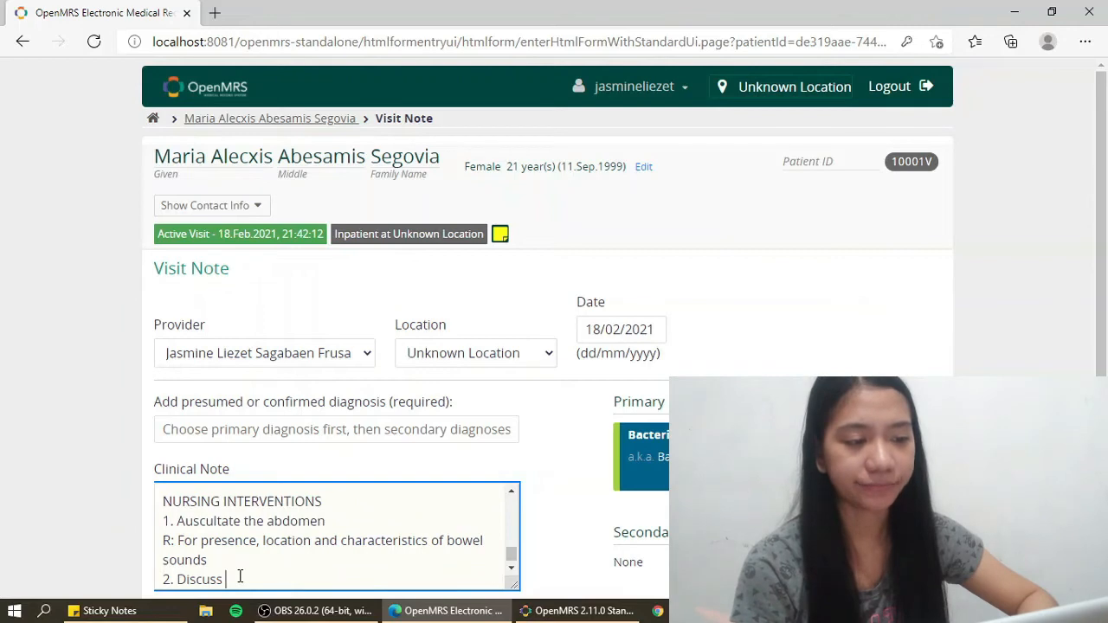
text(the different causative factors and rationale for treatment regime)
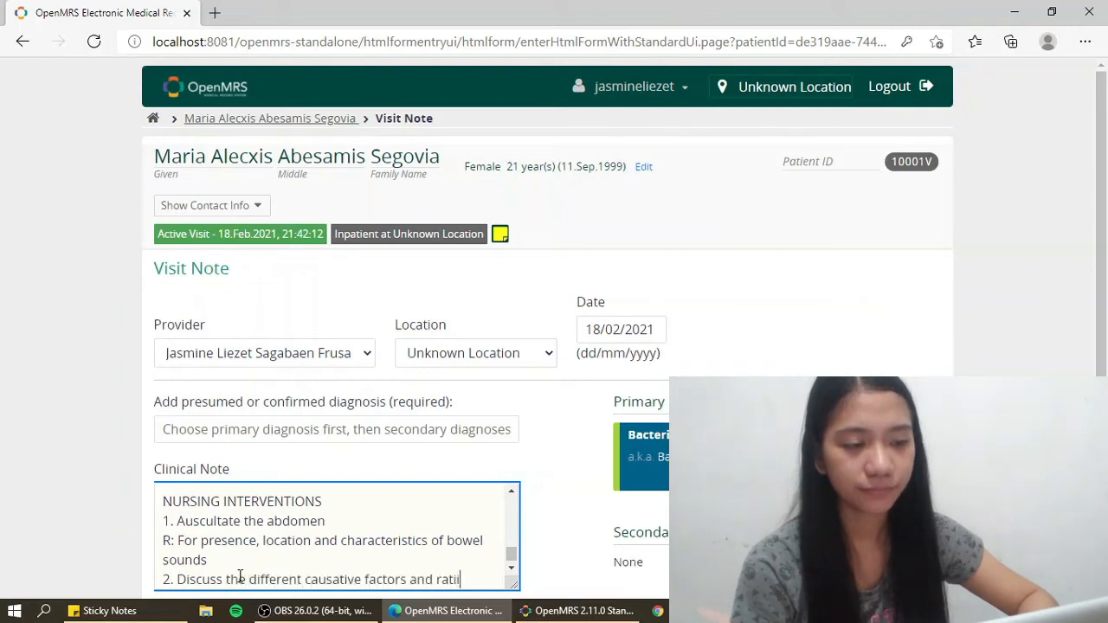
key(Return)
text(R: For the education of the patient's)
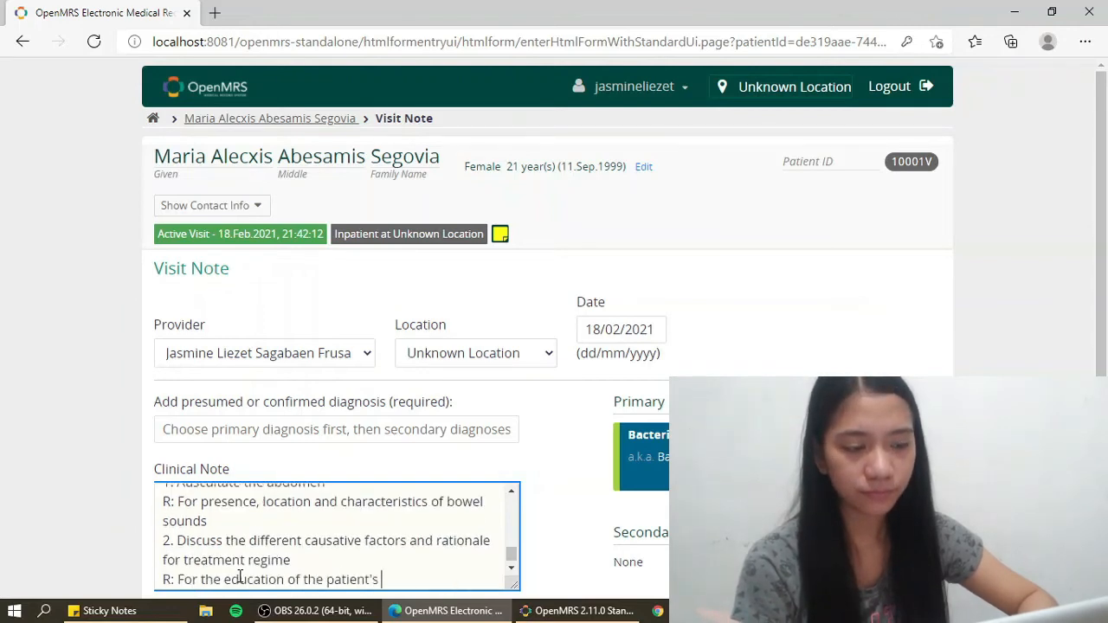
- Add interventions 3. restrict solid food and 4. limit caffeine, high fiber and fatty foods, with rationales
key(Return)
text(3. Restrict solid food intake)
key(Return)
text(R: To allow foods that precipitates diarrhea)
key(Return)
text(4. Limit caffeine, high fiber foods and fatty foods)
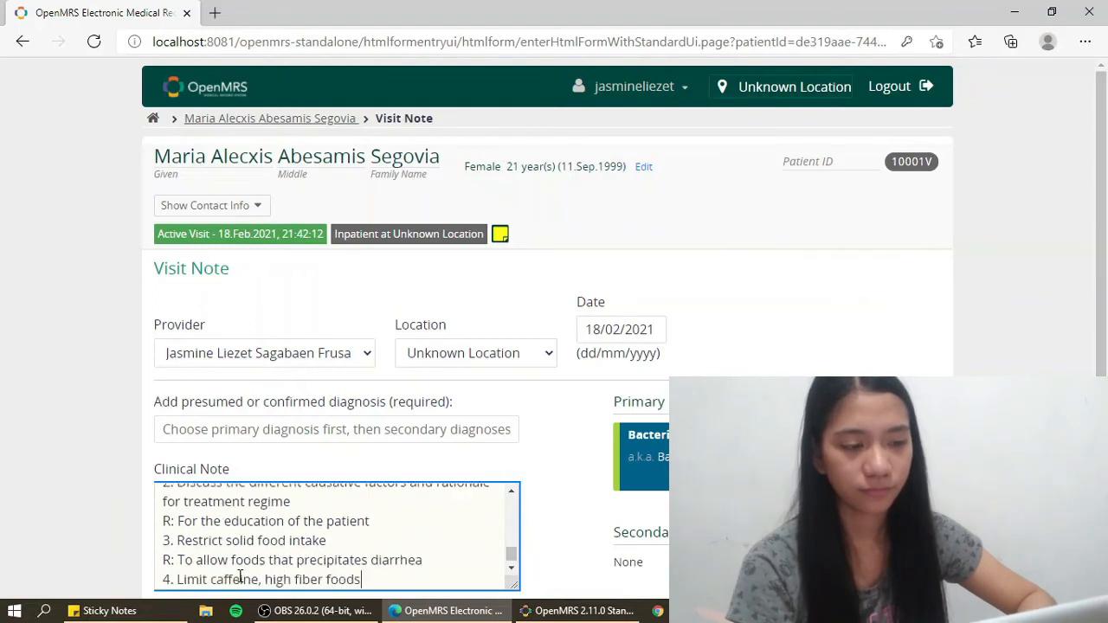
key(Return)
text(R: To prevent gastric irritation)
- Add DEPENDENT NURSING INTERVENTIONS: anti-diarrheal medications and medications as ordered, each with its rationale
key(Return)
key(Return)
text(DEPENDENT NURSING INTERVENTIONS)
key(Return)
text(-Administer anti-diarrheal medications, as indicated.)
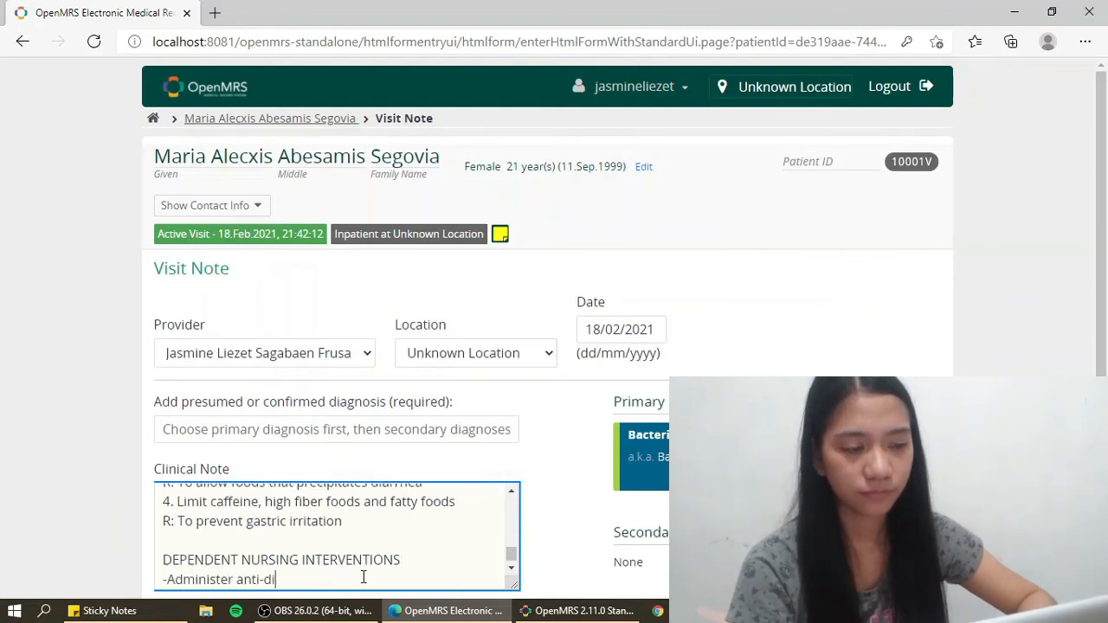
key(Return)
text(R: To decrease G.I. motility and minimize fluid losses.)
key(Return)
text(-To treat infectious proc)
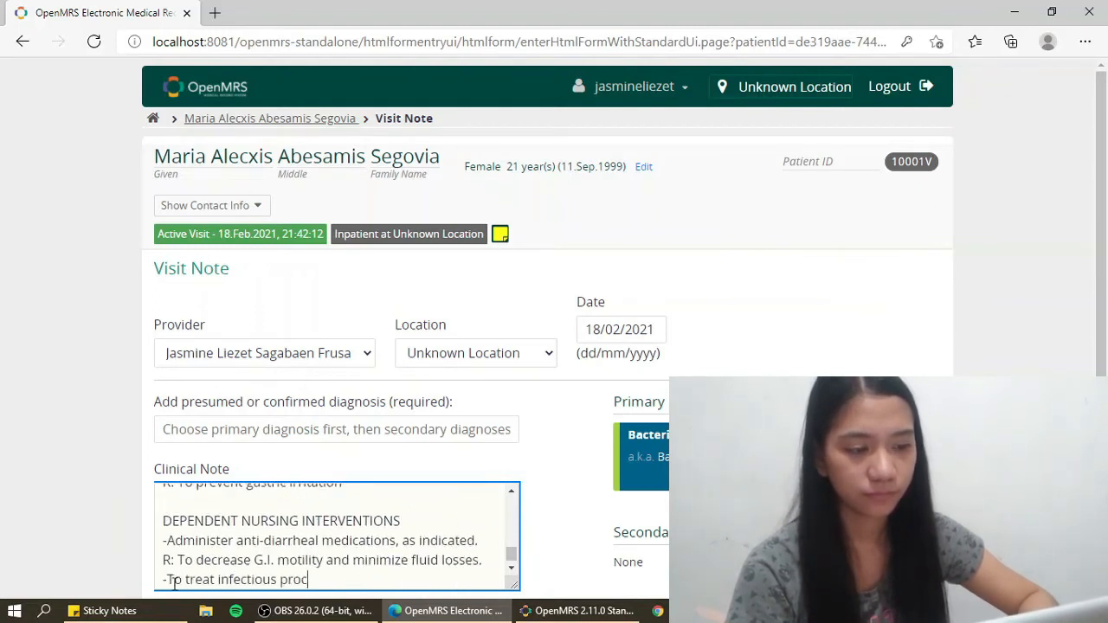
key(BackSpace)
key(BackSpace)
key(BackSpace)
key(BackSpace)
key(BackSpace)
key(BackSpace)
key(BackSpace)
key(BackSpace)
key(BackSpace)
key(BackSpace)
key(BackSpace)
key(BackSpace)
key(BackSpace)
key(BackSpace)
key(BackSpace)
key(BackSpace)
key(BackSpace)
key(BackSpace)
key(BackSpace)
key(BackSpace)
text(Administer medications, as ordered.)
key(Return)
text(R: To treat infectious process, decrease motility, and/p)
key(BackSpace)
text(or absorb water.)
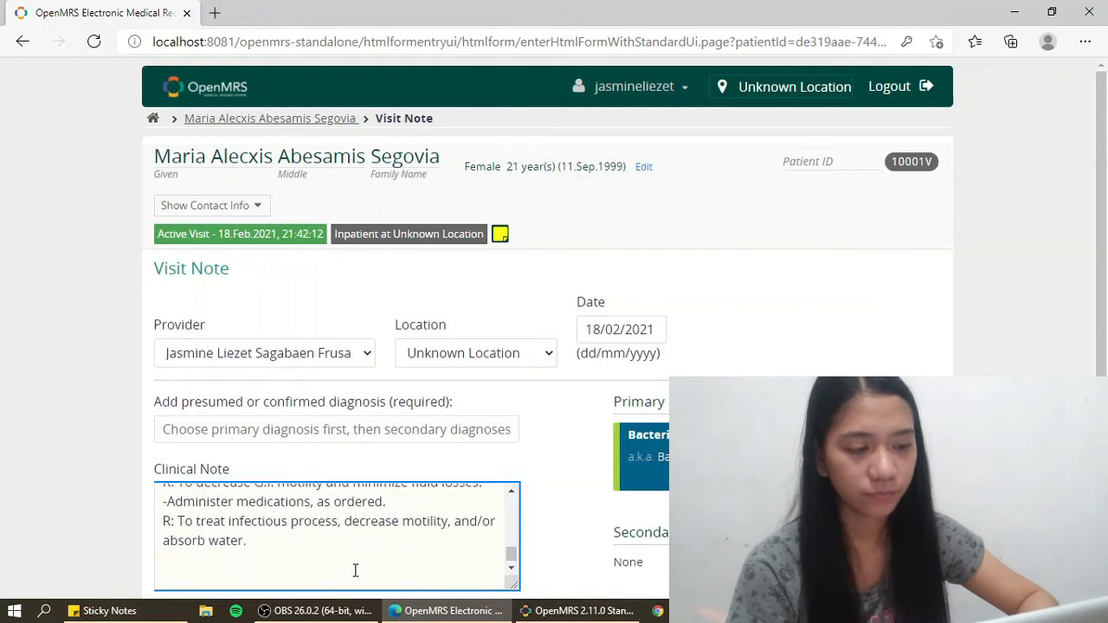
- Add the EVALUATION goal after 2-3 hrs and begin the LONG TERM 1-2 days goal
key(Return)
key(Return)
text(EVALUATION)
key(Return)
text(-After 2-3 hrs of nursing interventions, the patient shall gain knowledge about diarrhea and verbalize understanding in causative factors of diarreha)
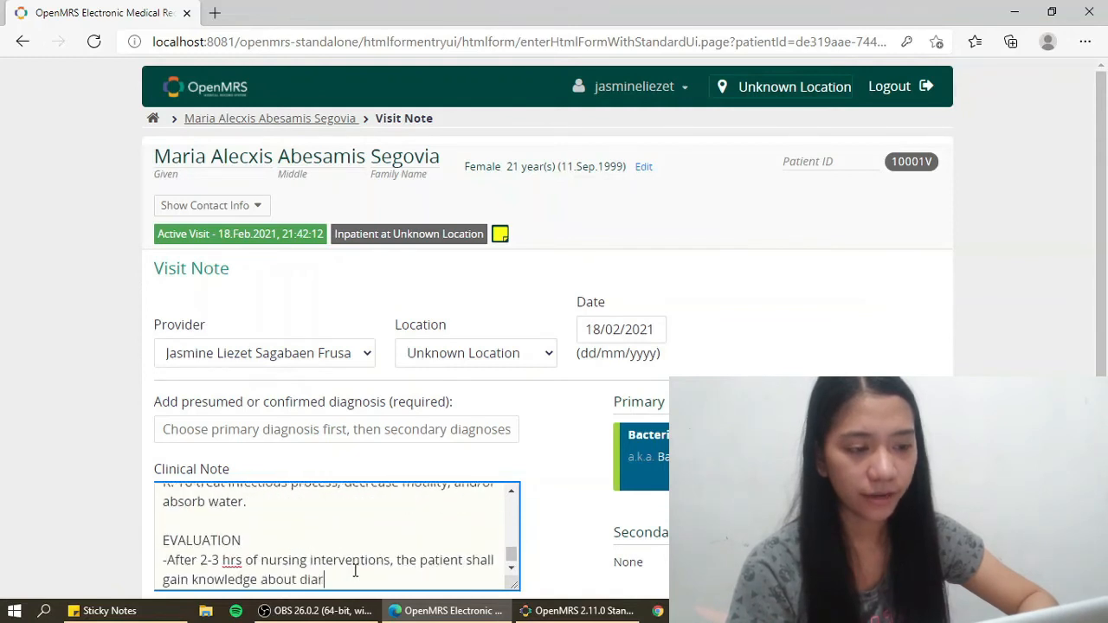
key(BackSpace)
key(BackSpace)
key(BackSpace)
text(hea and rationale for treatment regime)
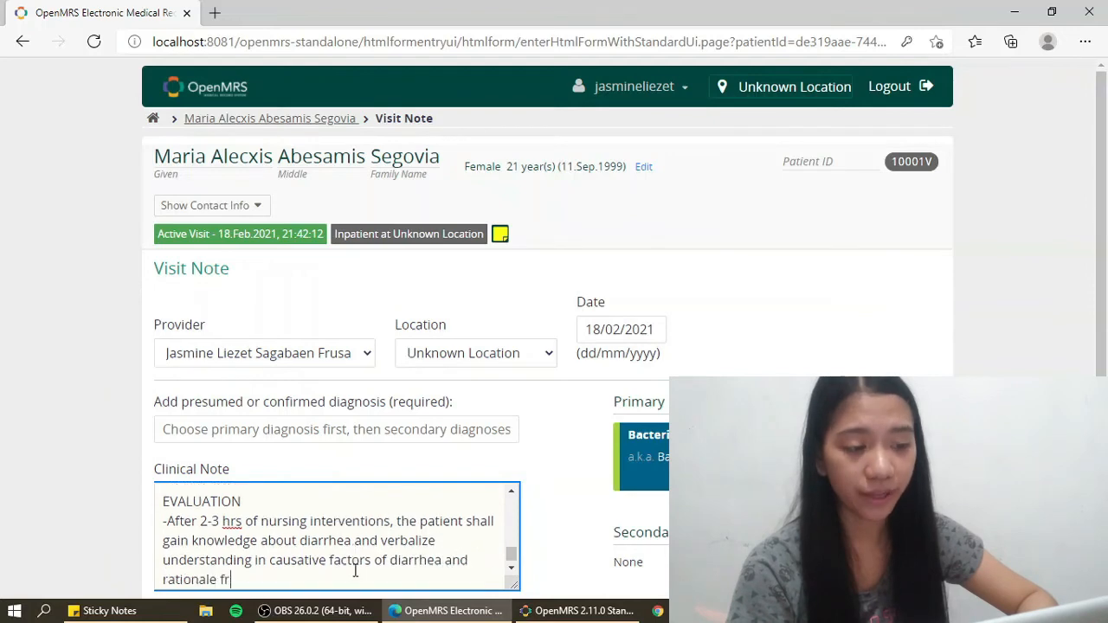
key(Return)
key(Return)
text(LONG TERM:)
key(Return)
text(-After 1-2 days of nursing interventions, )
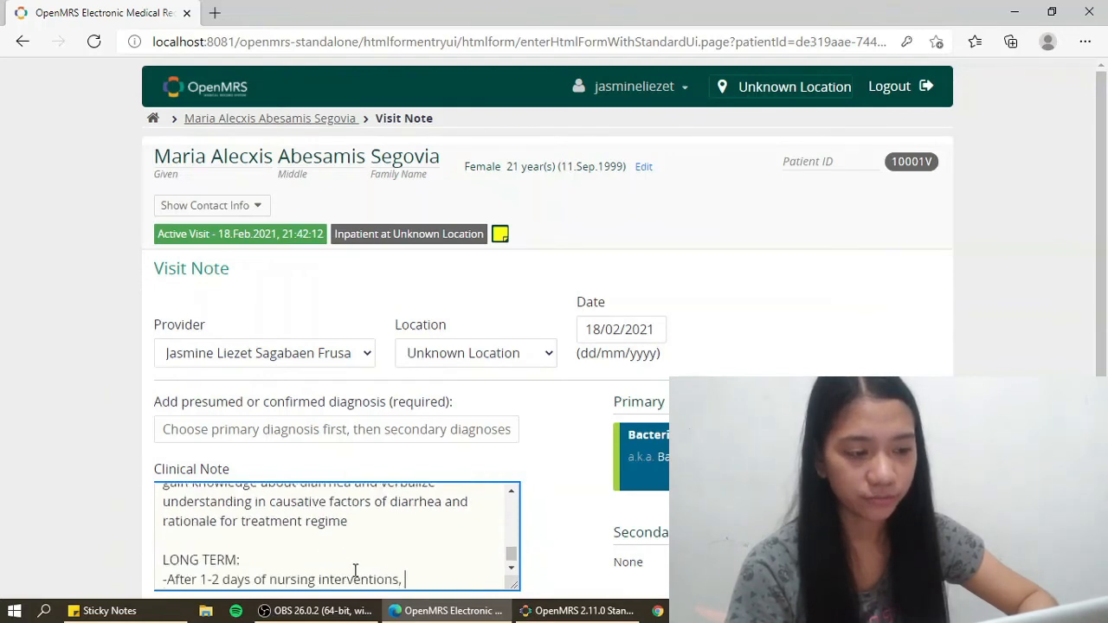
text(the patient shall be free of diarrhea as evidenced by re-established and maint)
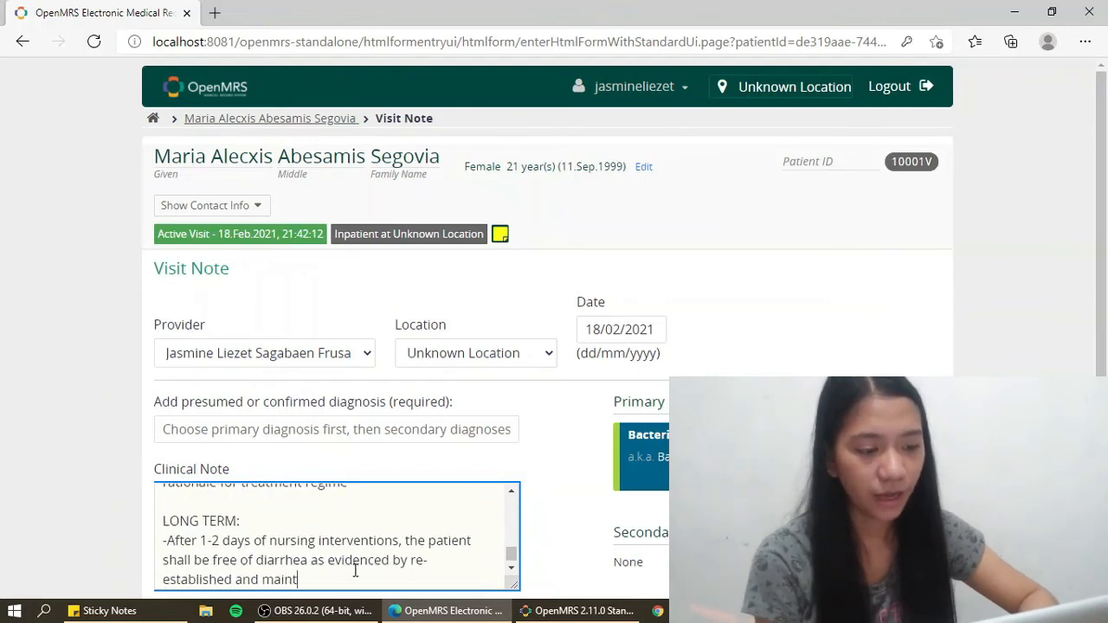
text(ained normal bowel movement, reduced frequency of stools and stool returned to its normal color and consistency.)
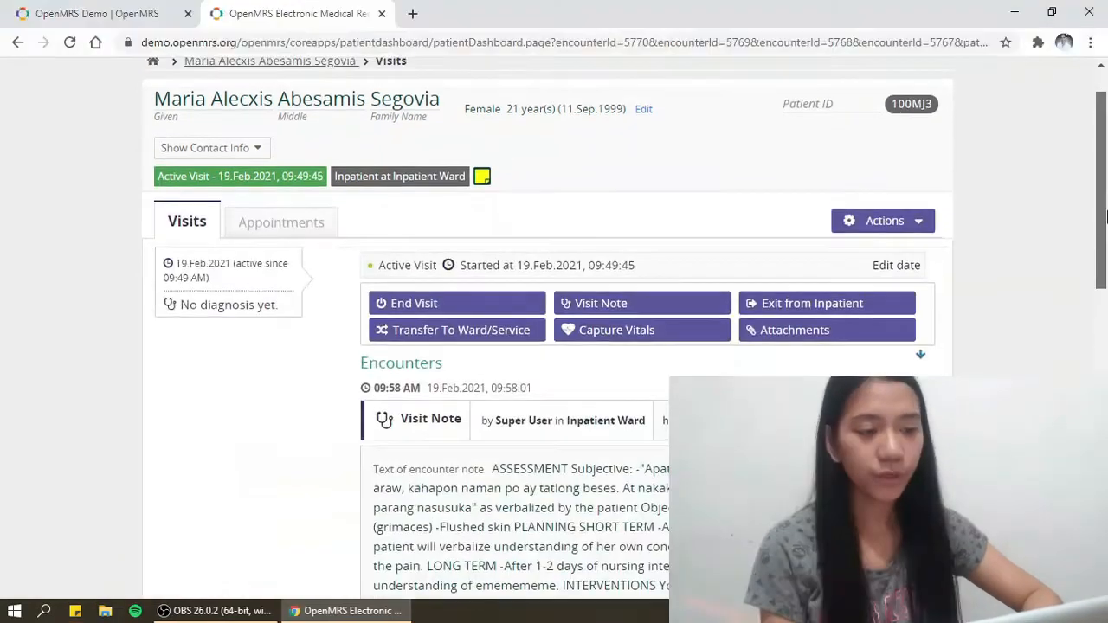
- Move through the attachments page and patient search to the patient's appointments
scroll(1107, 216, up, 1)
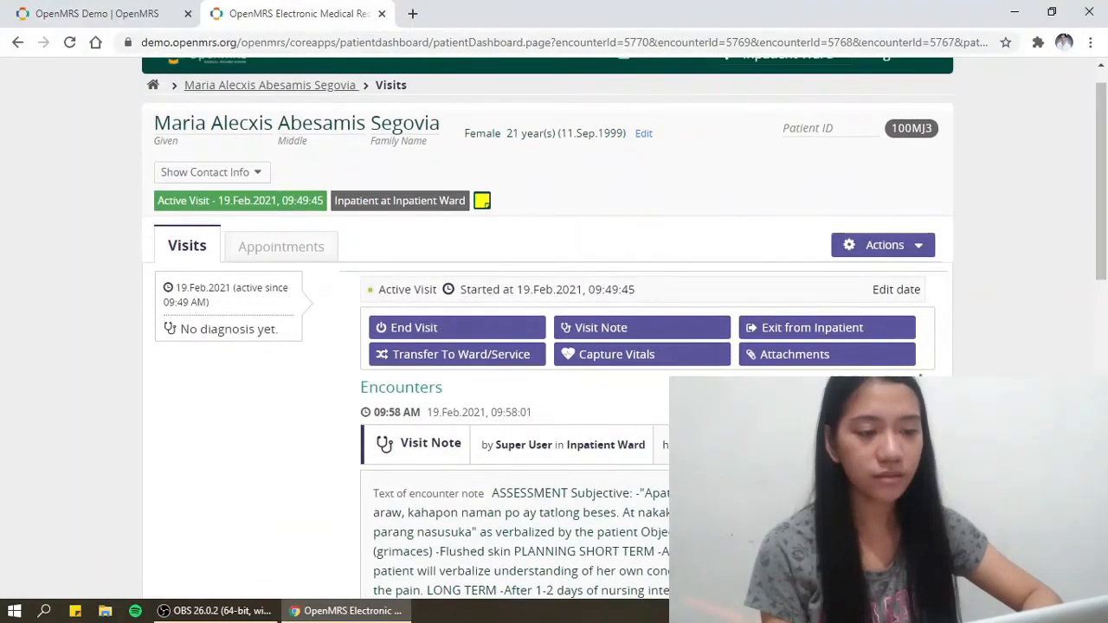
click(835, 357)
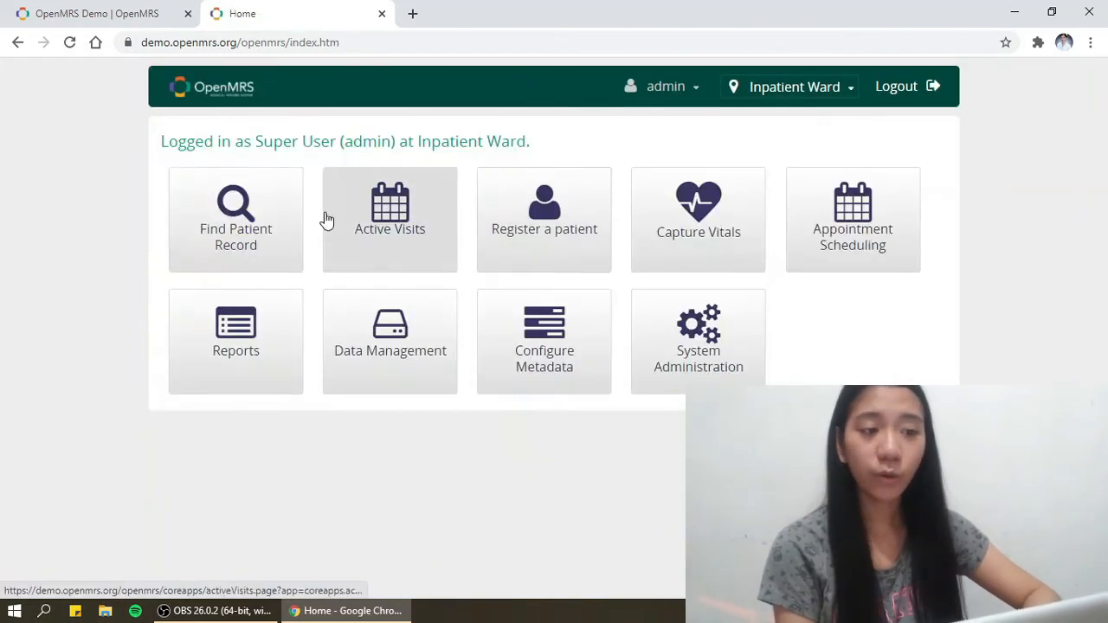
click(236, 218)
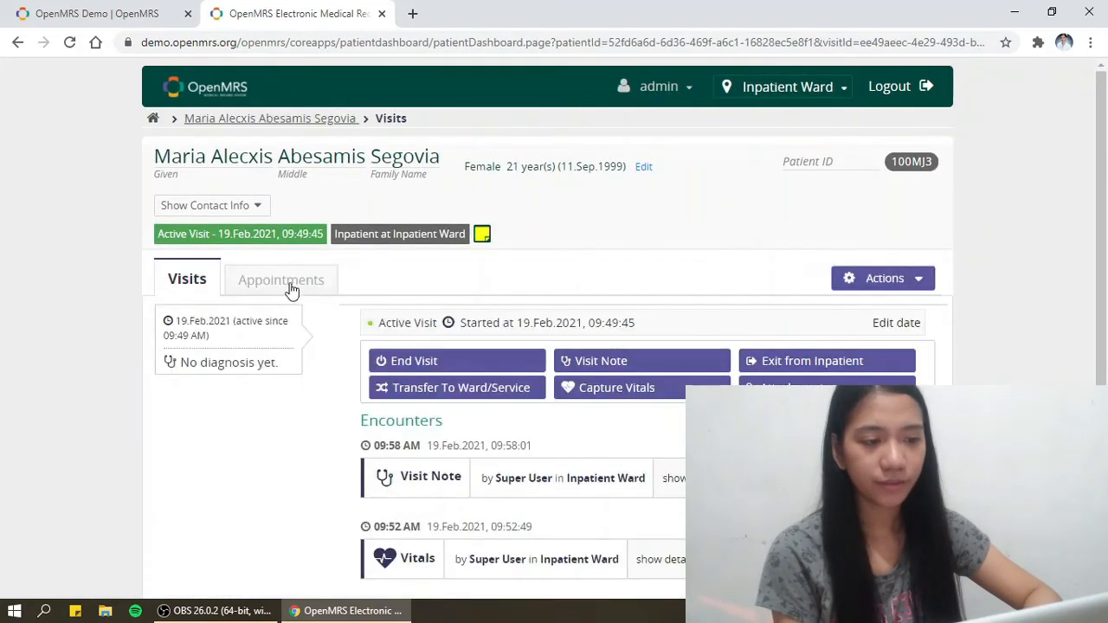
click(290, 283)
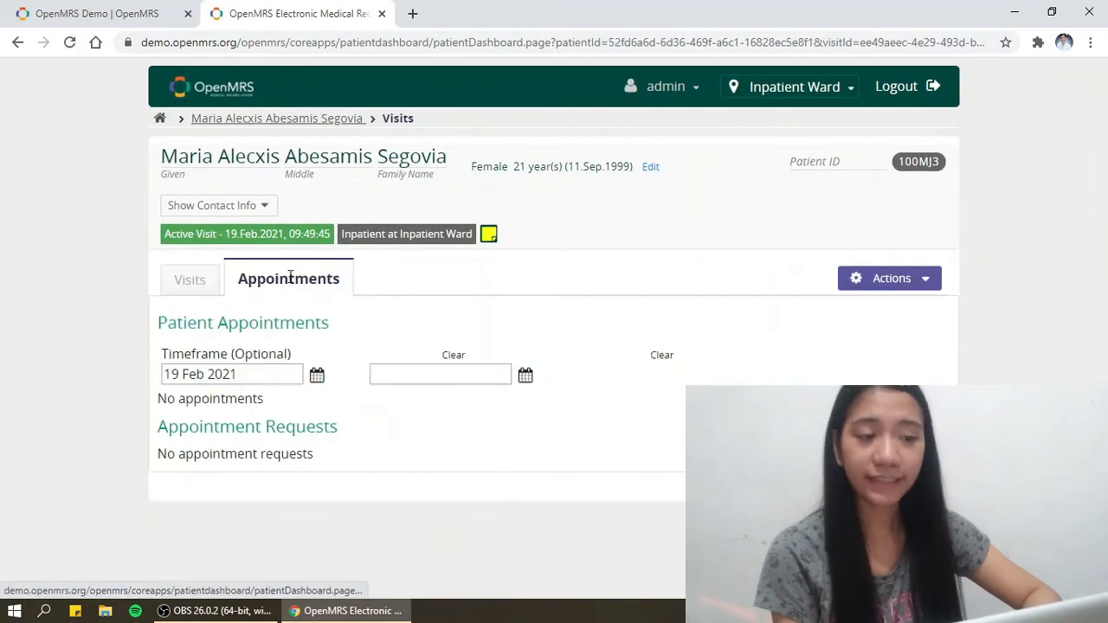
- Open the Timeframe end-date calendar, close it without a date, and go back to the dashboard
click(413, 375)
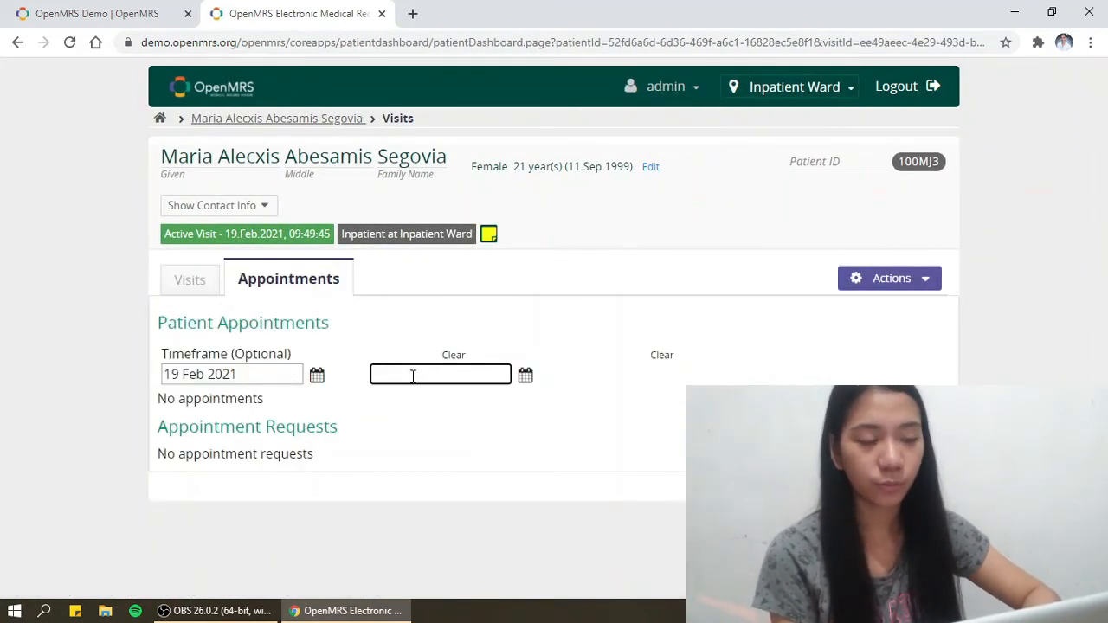
click(526, 375)
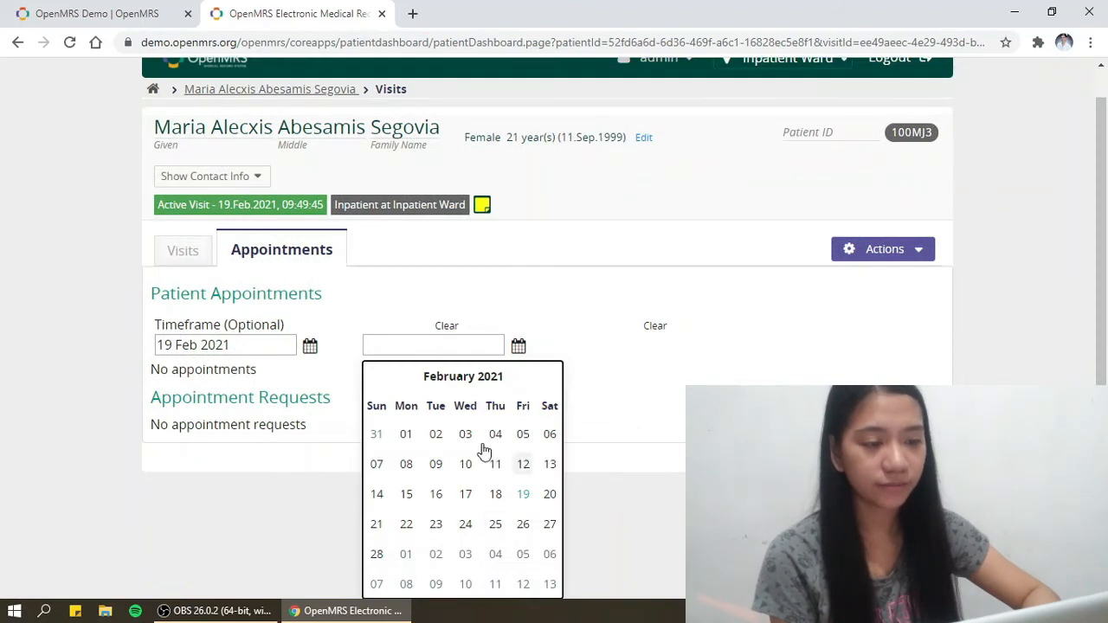
click(327, 485)
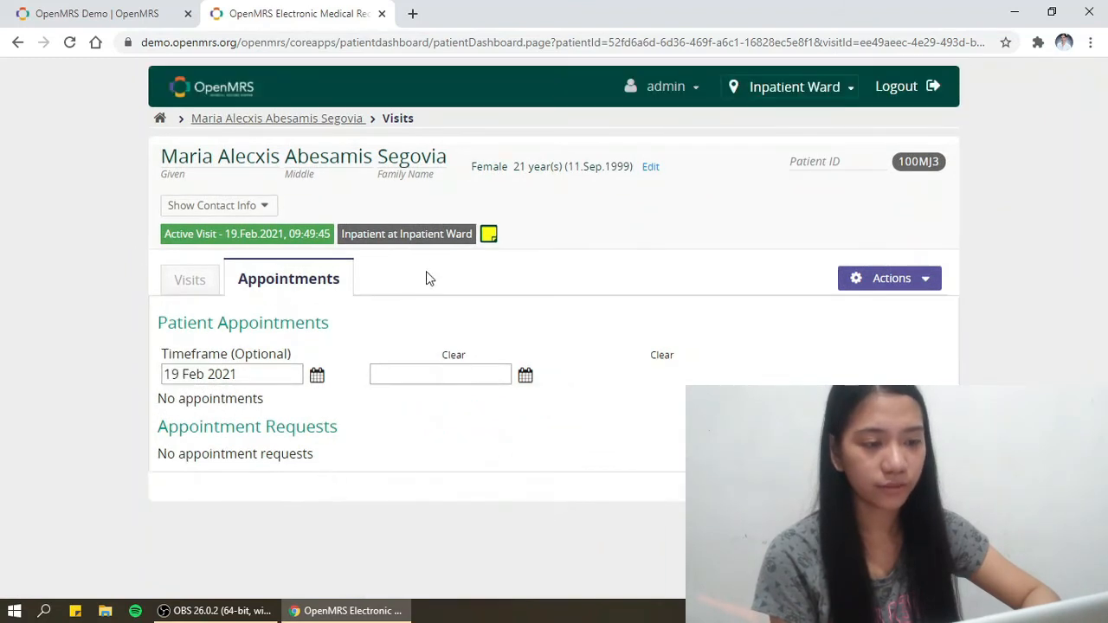
click(19, 43)
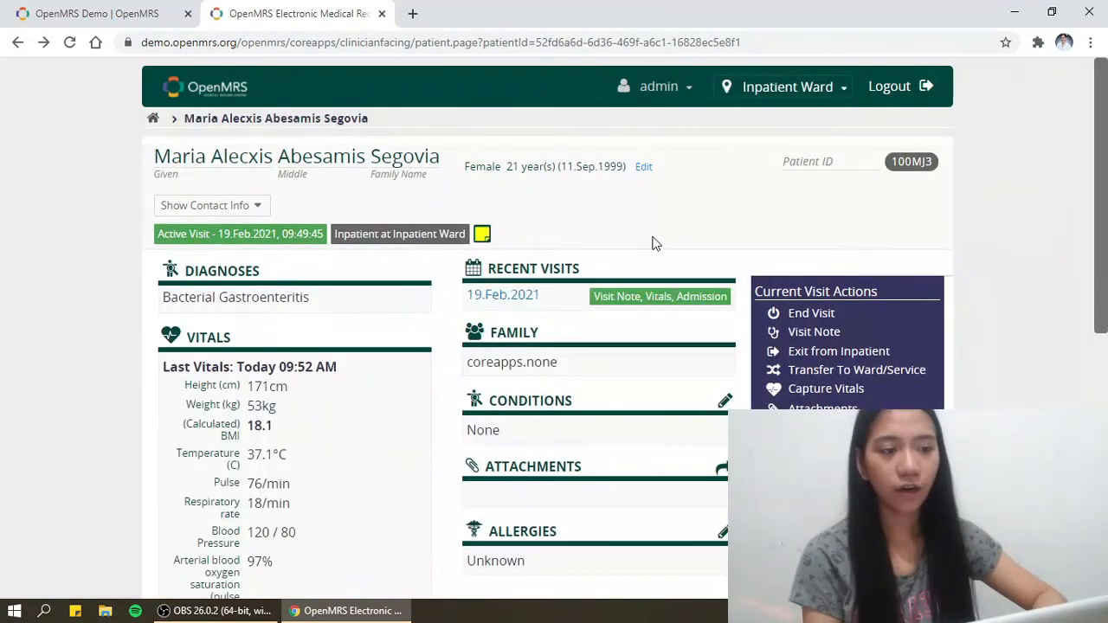
- Review the patient's conditions, then browse the food and other allergen lists for a new allergy
click(724, 400)
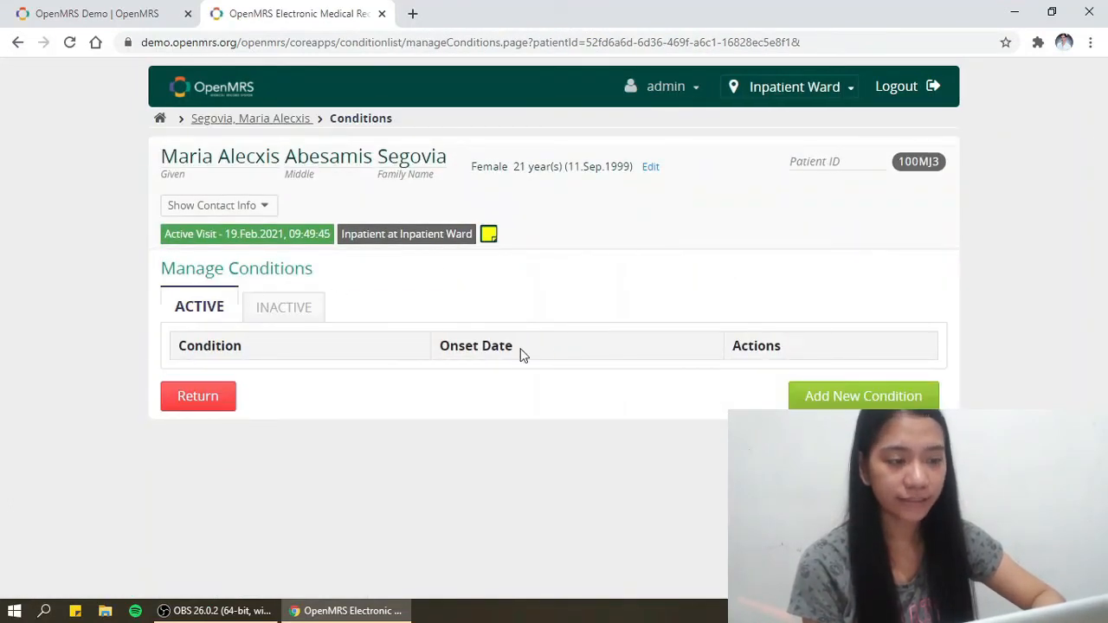
click(185, 397)
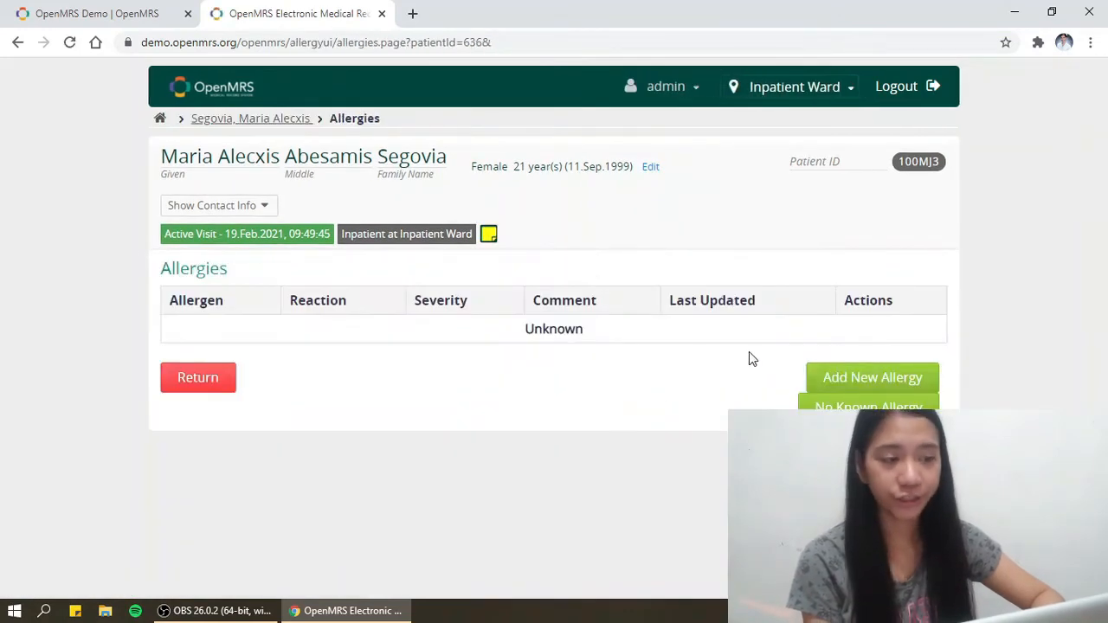
click(852, 387)
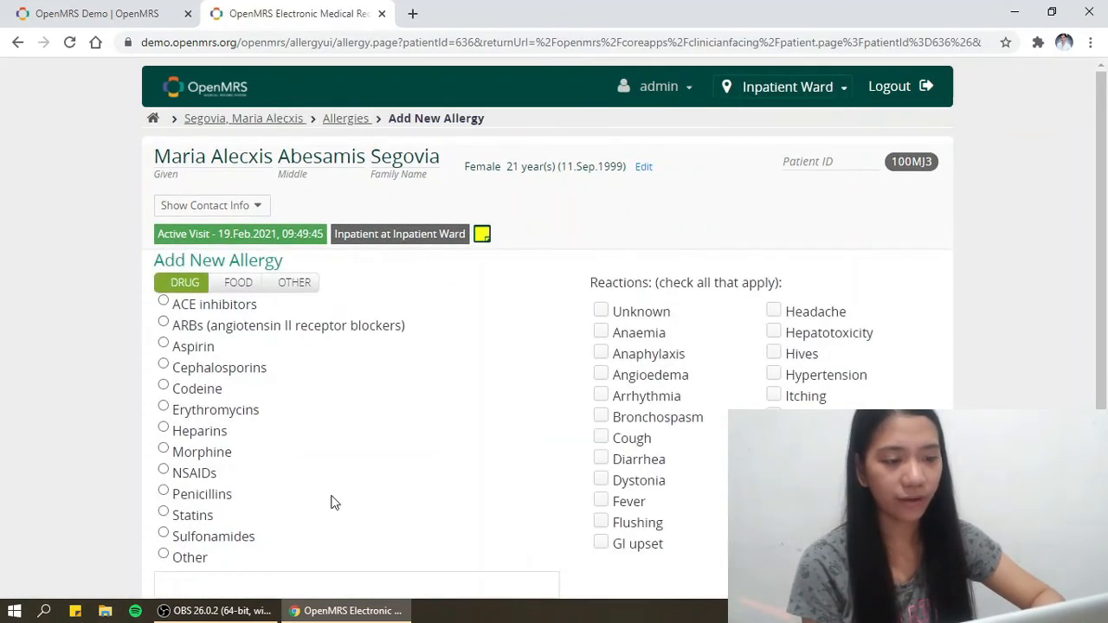
click(238, 284)
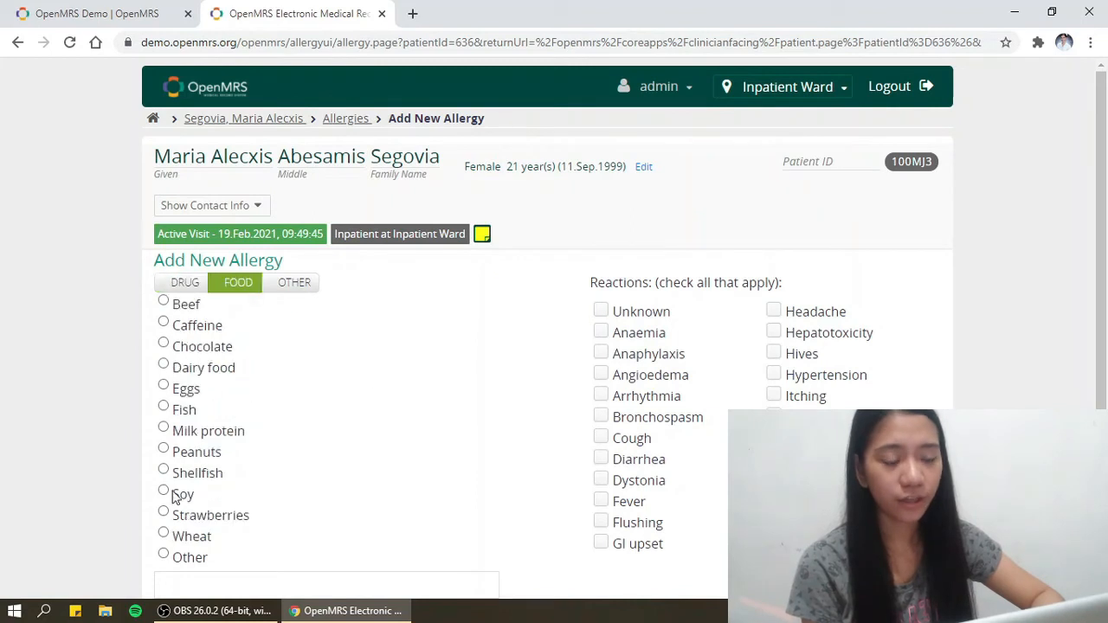
click(311, 283)
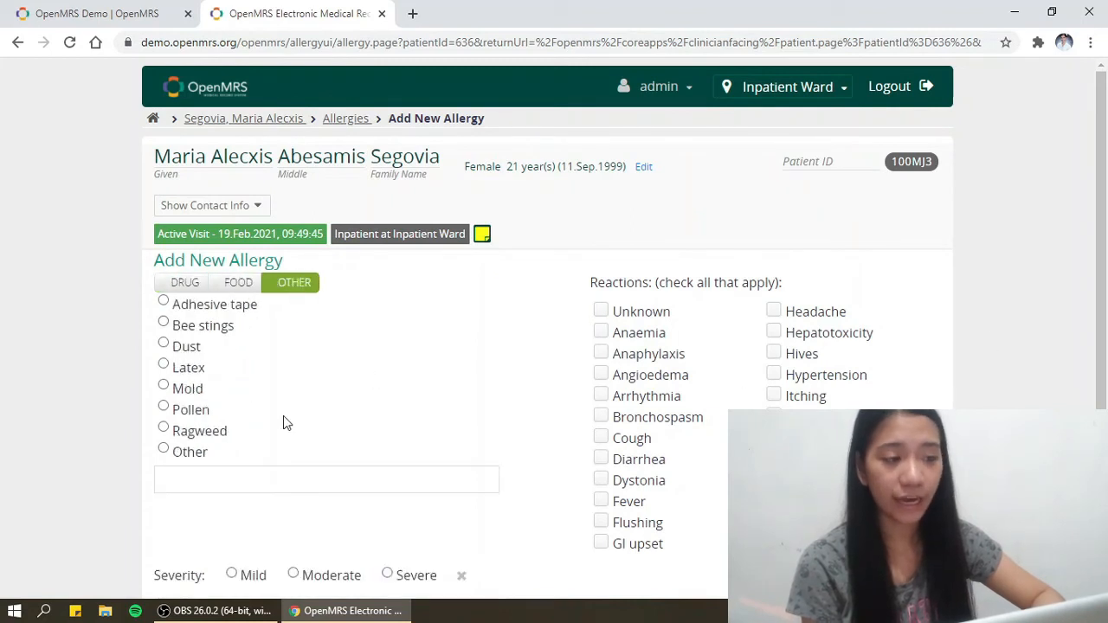
drag(1101, 213, 1102, 329)
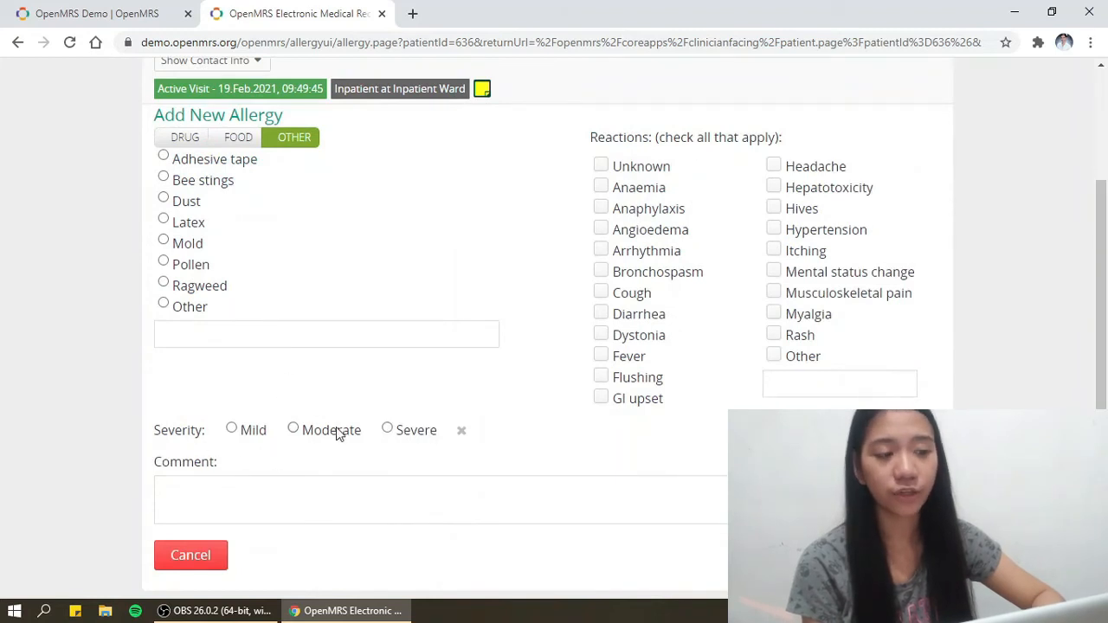
- Cancel the new allergy, record No Known Allergy, and return to the patient dashboard
click(188, 567)
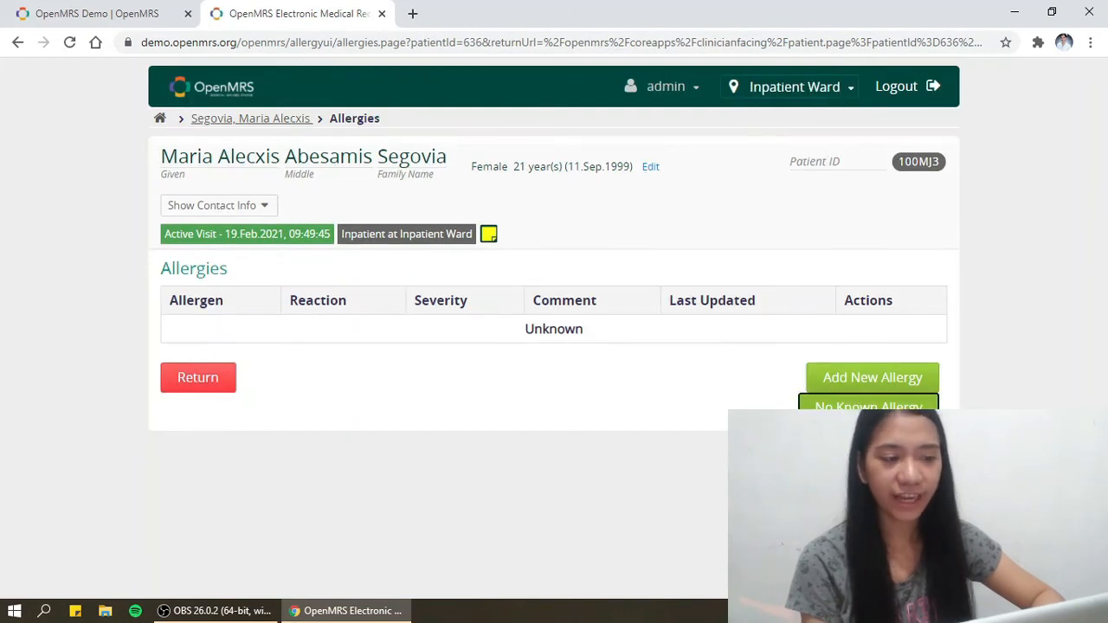
click(868, 409)
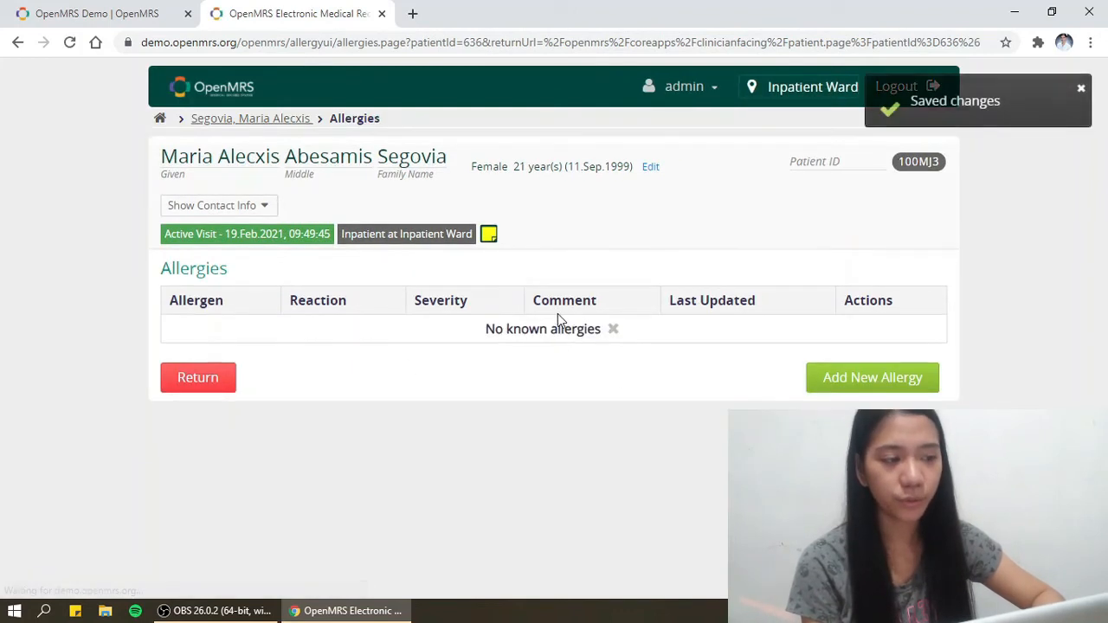
click(223, 380)
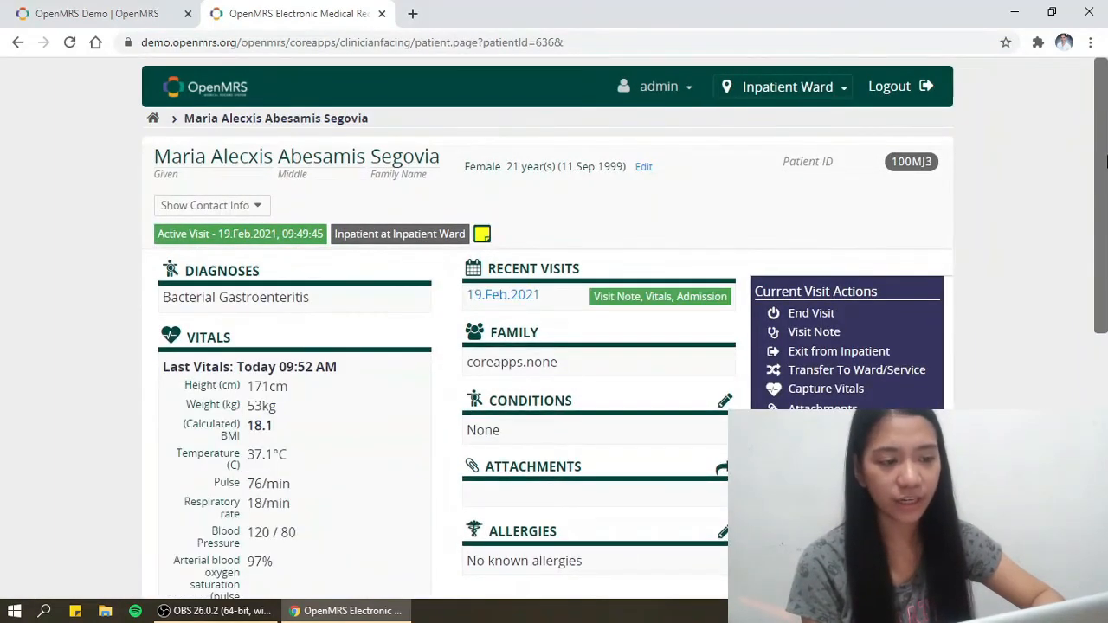
- End the patient's active inpatient visit, confirming with Yes, and log out of OpenMRS
drag(1106, 161, 1106, 403)
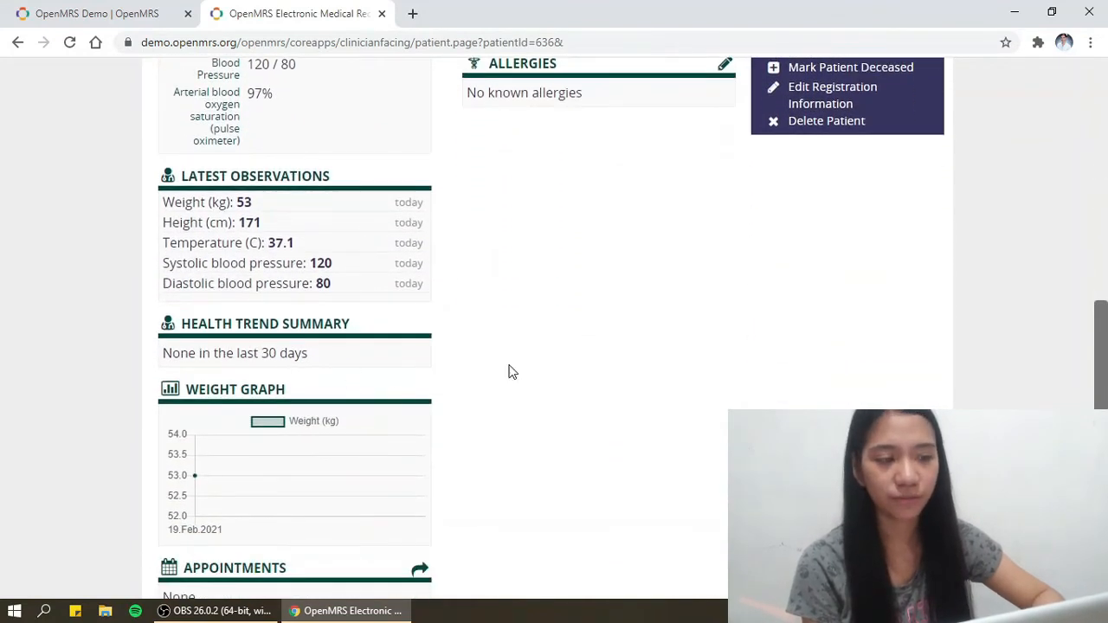
scroll(556, 321, up, 5)
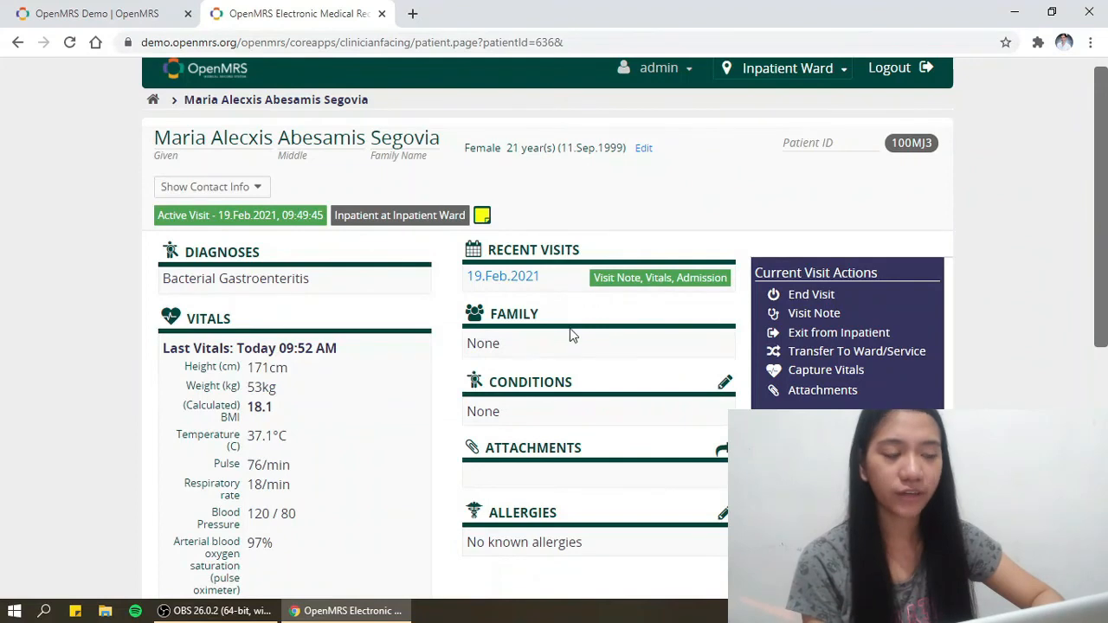
click(769, 295)
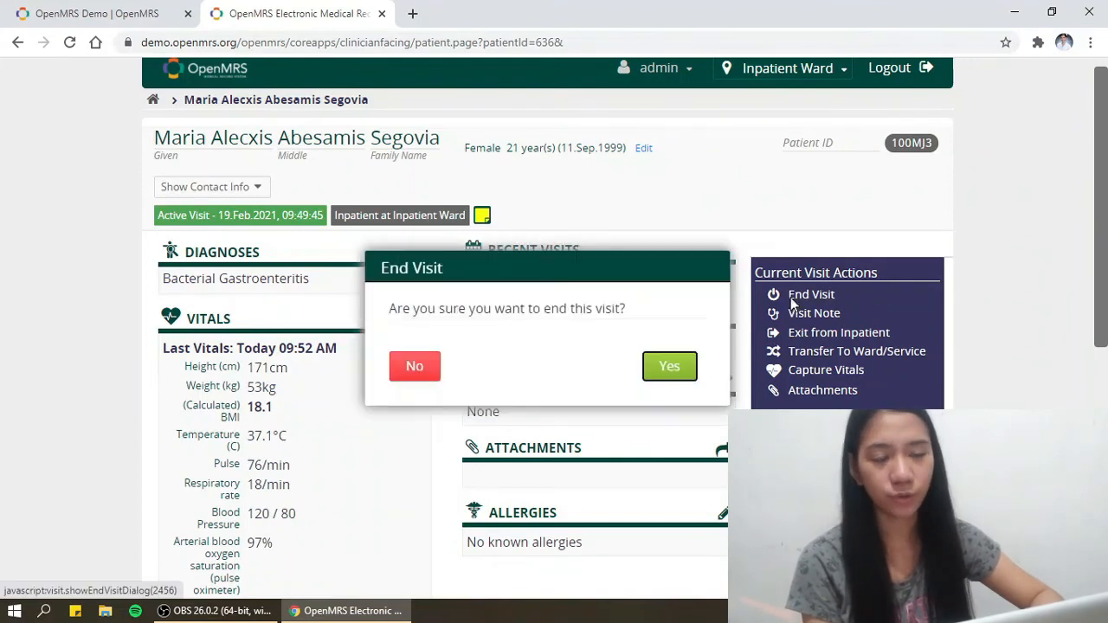
click(684, 371)
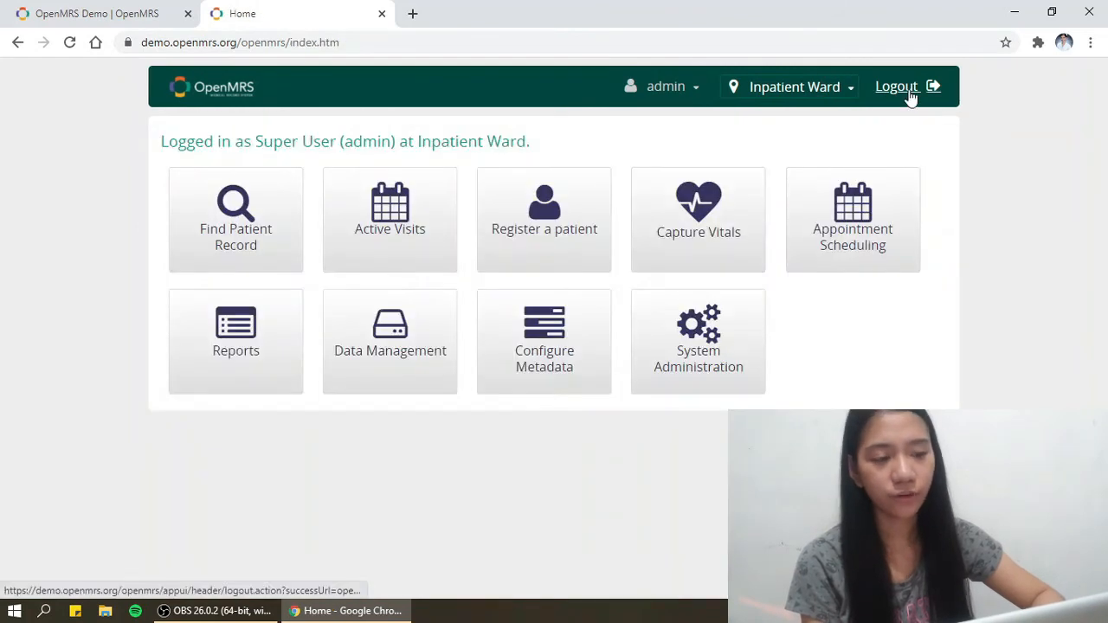
click(897, 86)
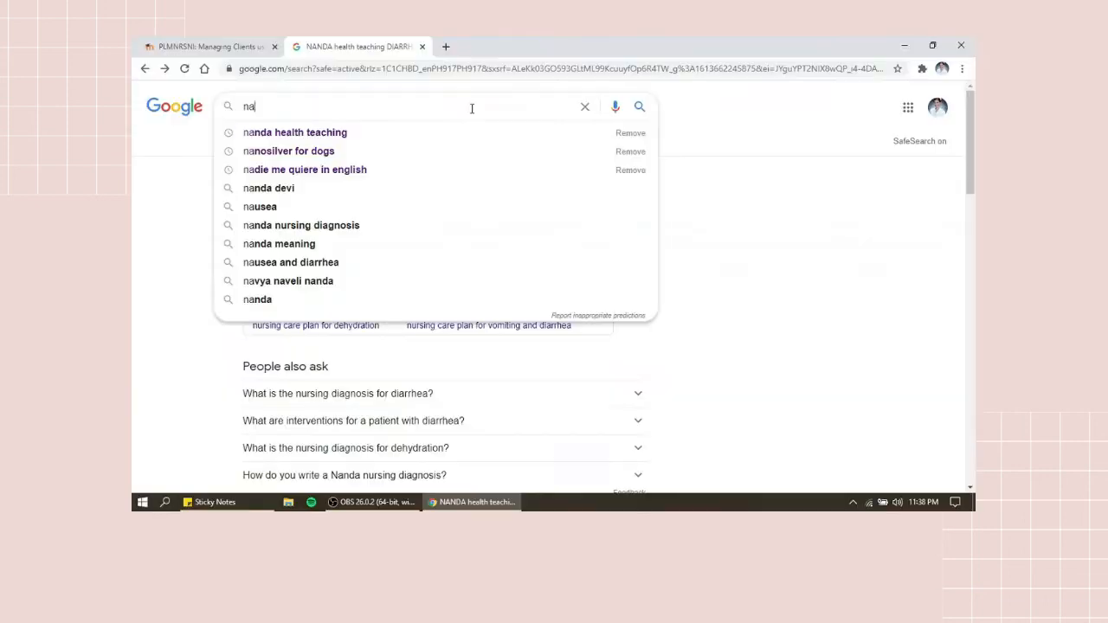
- Search Google for 'nanda health teaching for diarrhea'
text(nda heal)
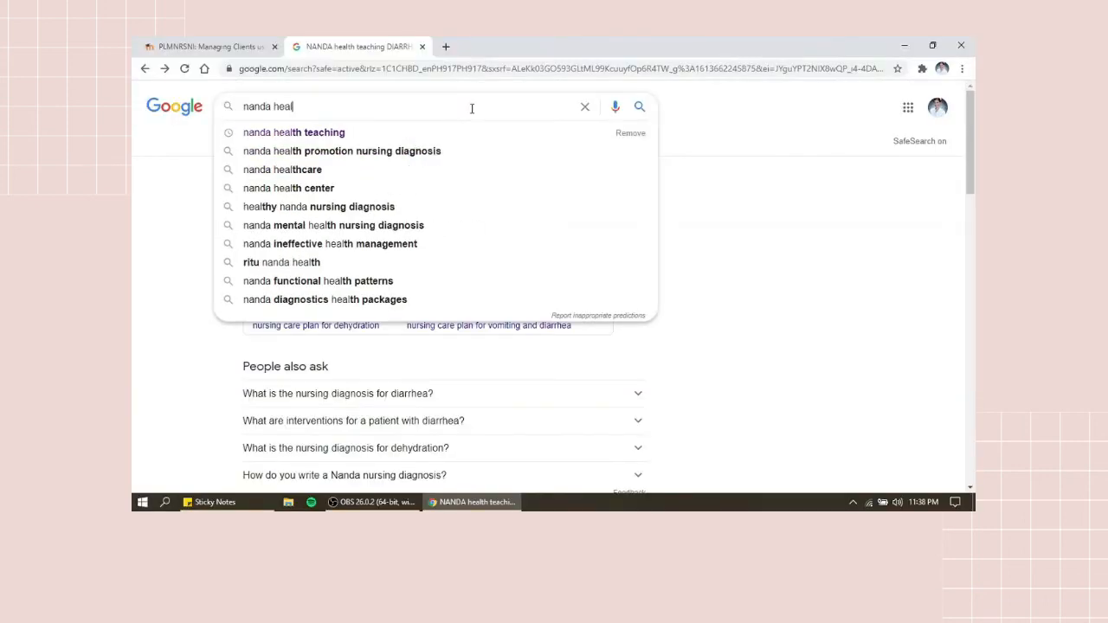
text(th teachin)
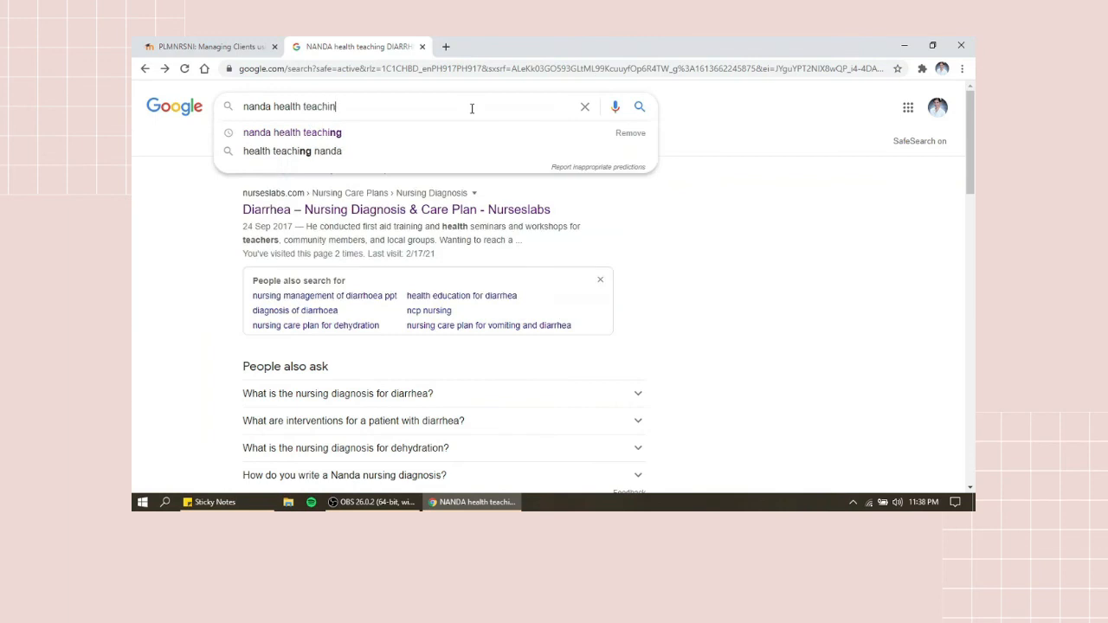
text(g for diarrhea)
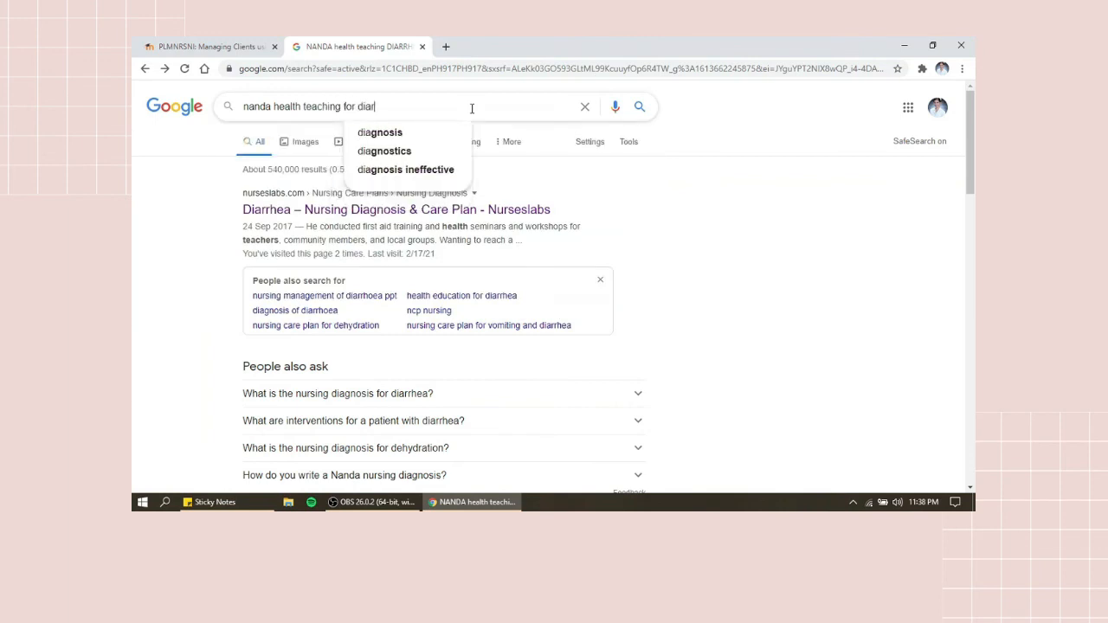
key(Return)
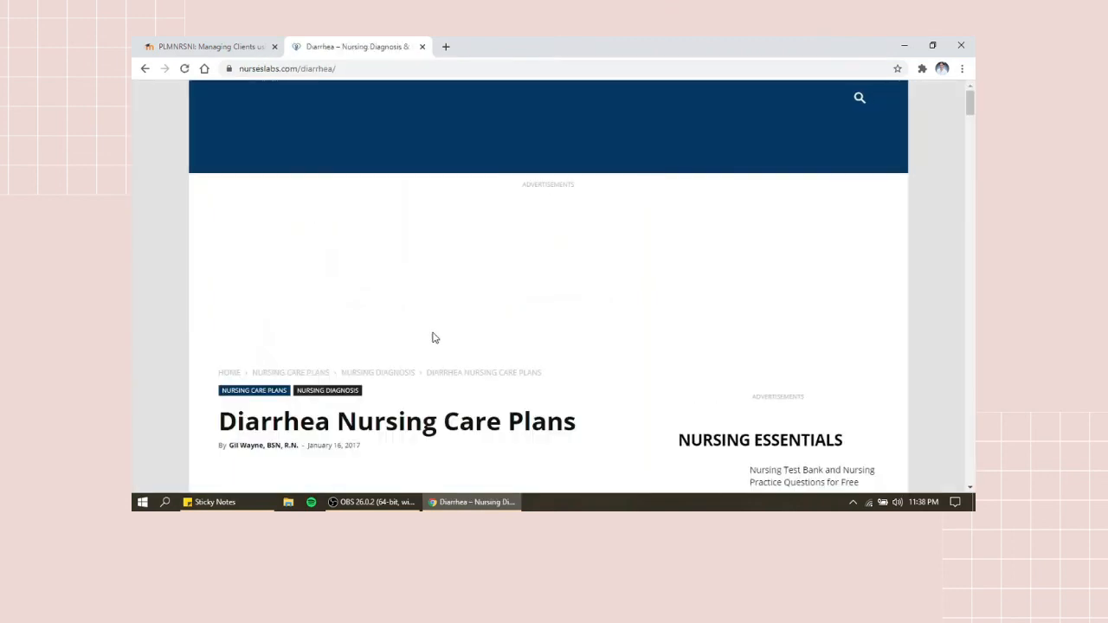
- View the author's page in a new tab, close it, and scroll the Diarrhea article's introduction
drag(972, 111, 973, 118)
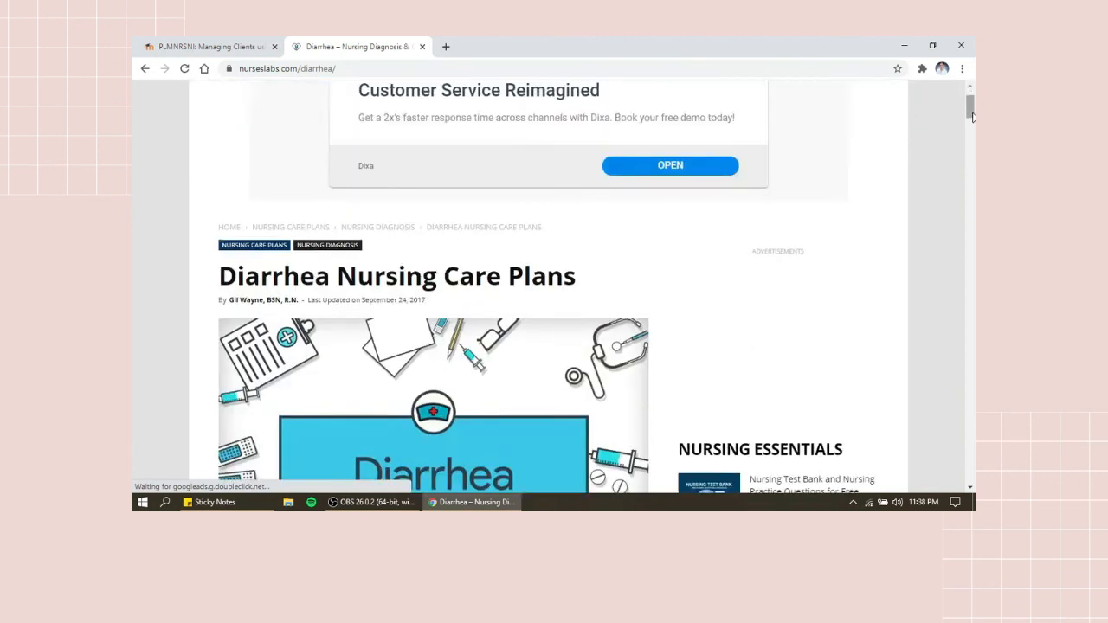
right_click(247, 130)
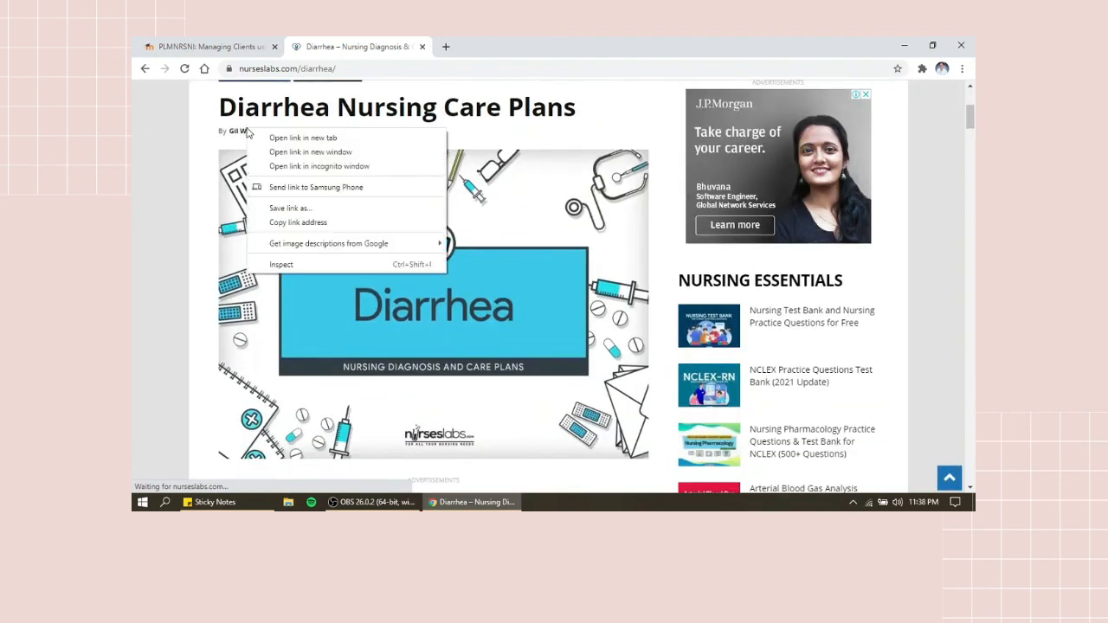
click(262, 138)
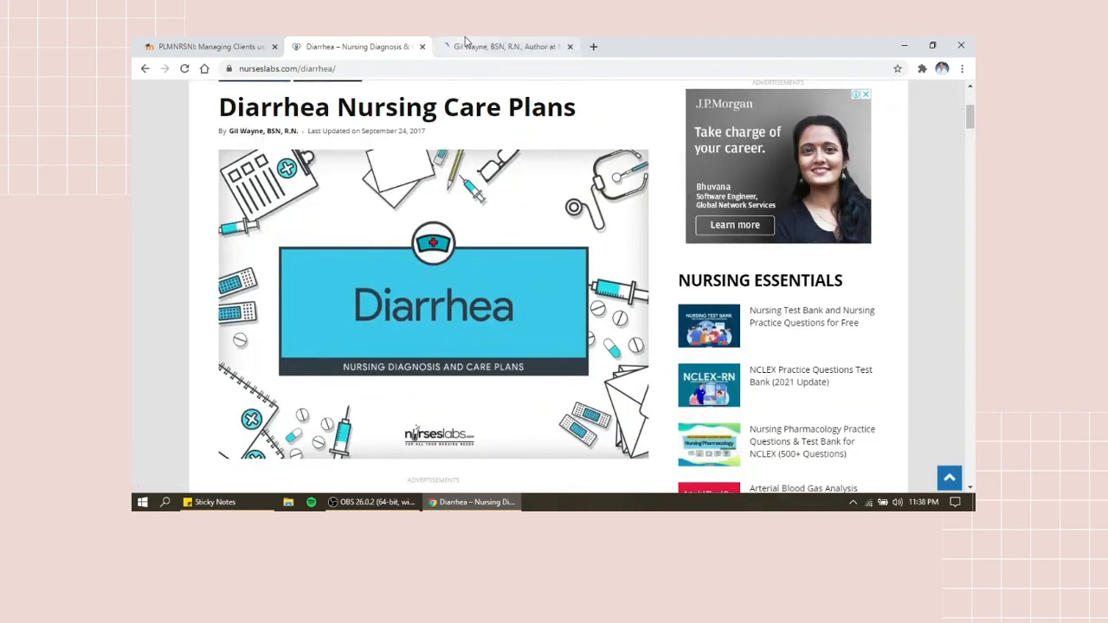
click(465, 43)
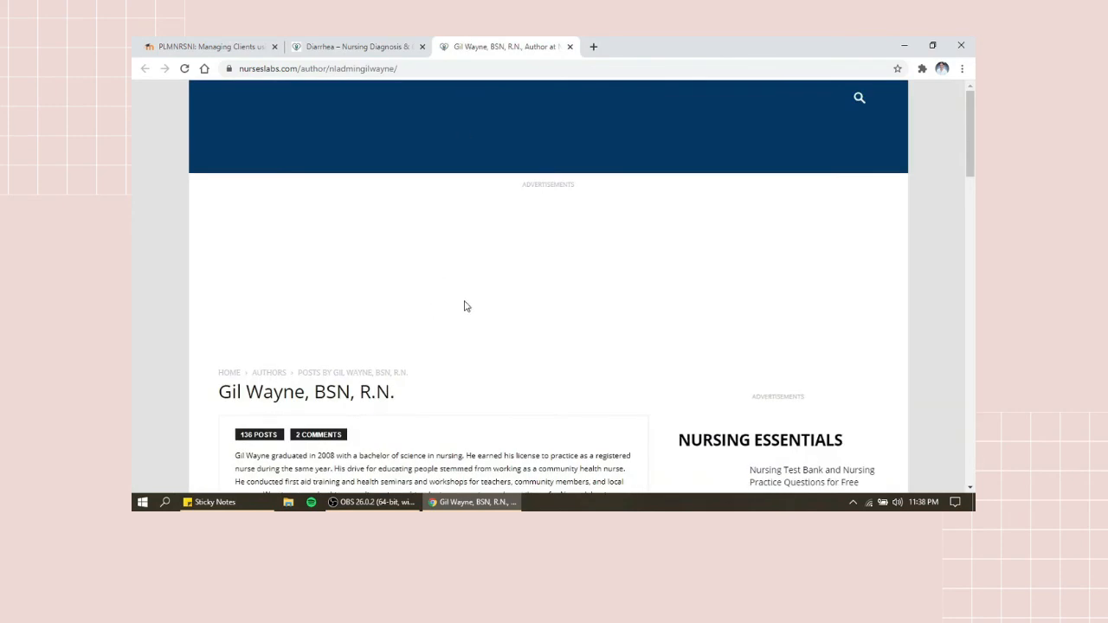
drag(971, 135, 974, 163)
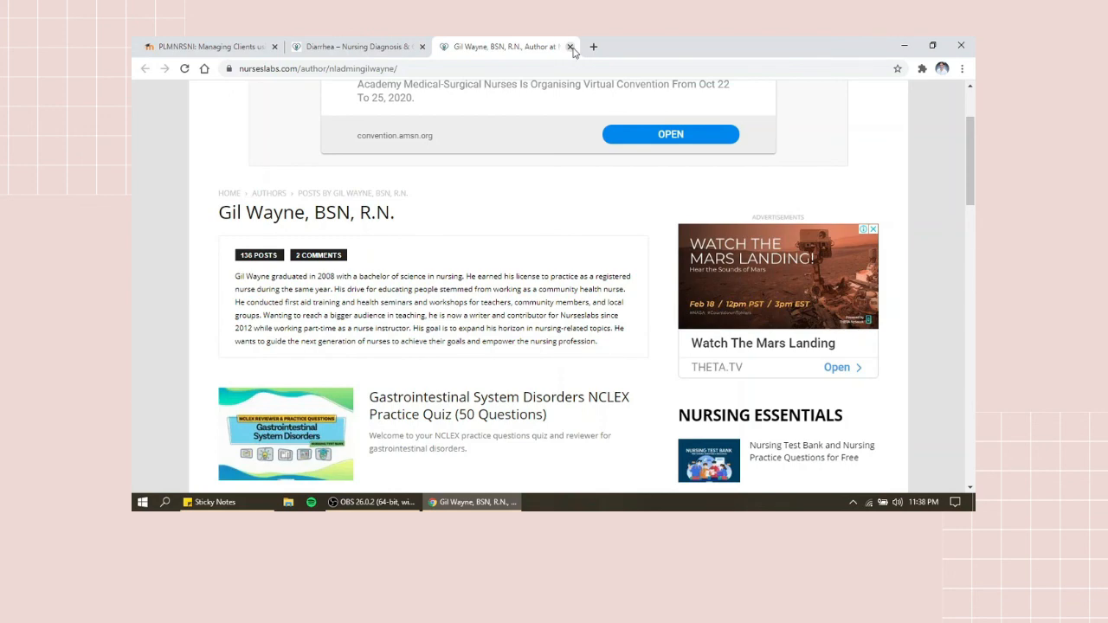
click(570, 46)
drag(971, 109, 971, 85)
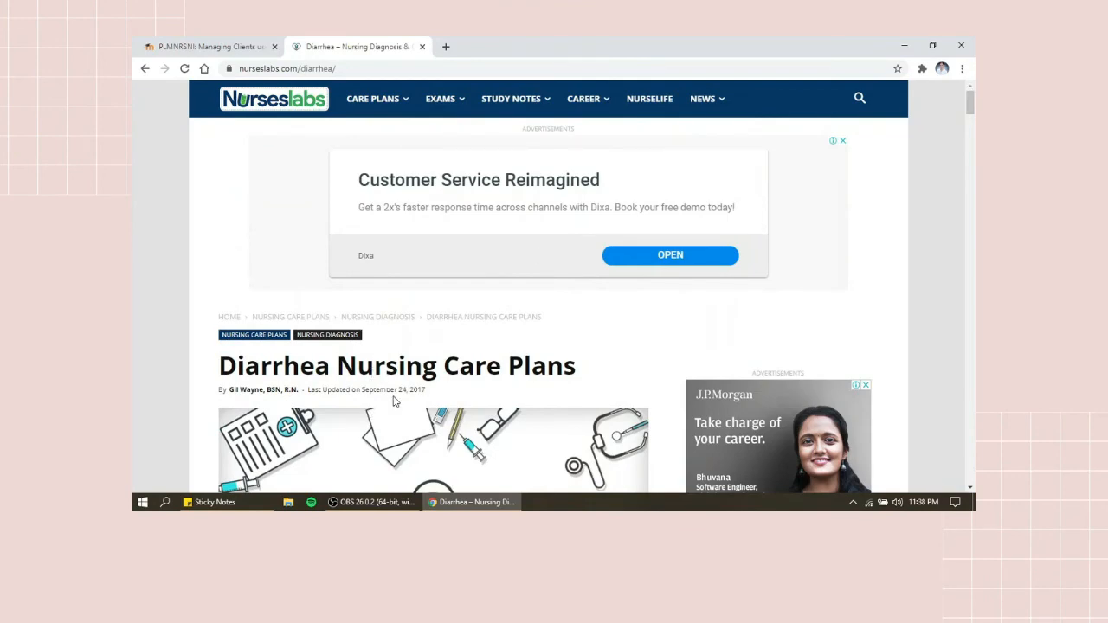
drag(970, 102, 972, 368)
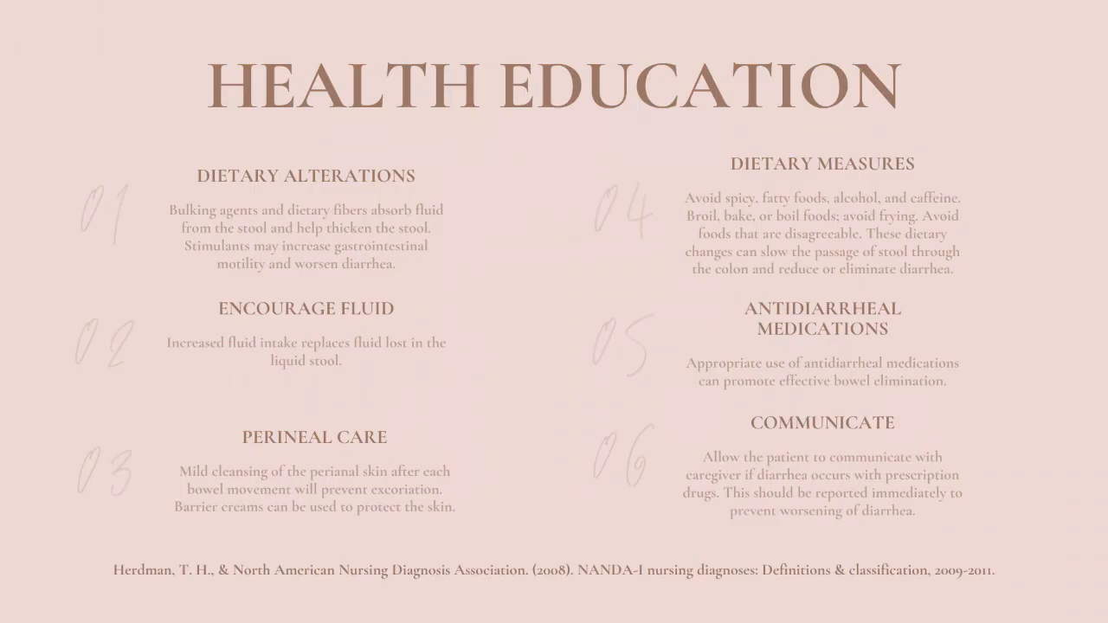